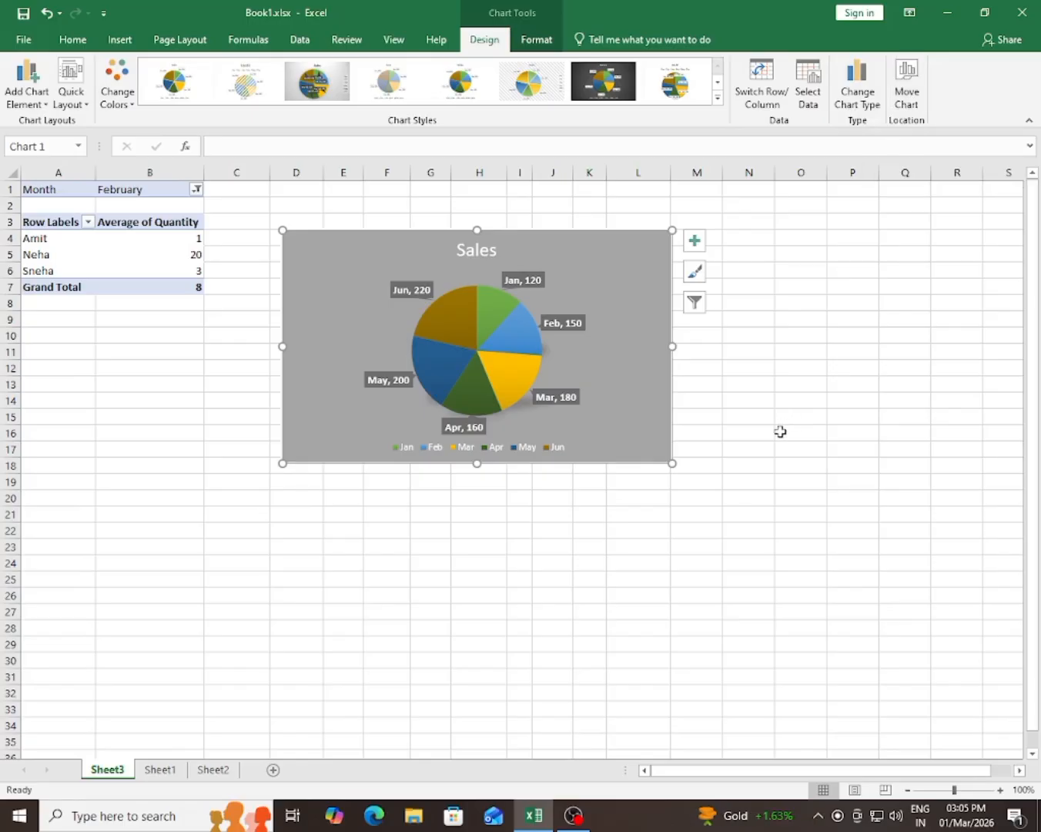
Step: Deselect the Sales pie chart, switch to Sheet1 and select a cell inside the sales data table
left_click(780, 431)
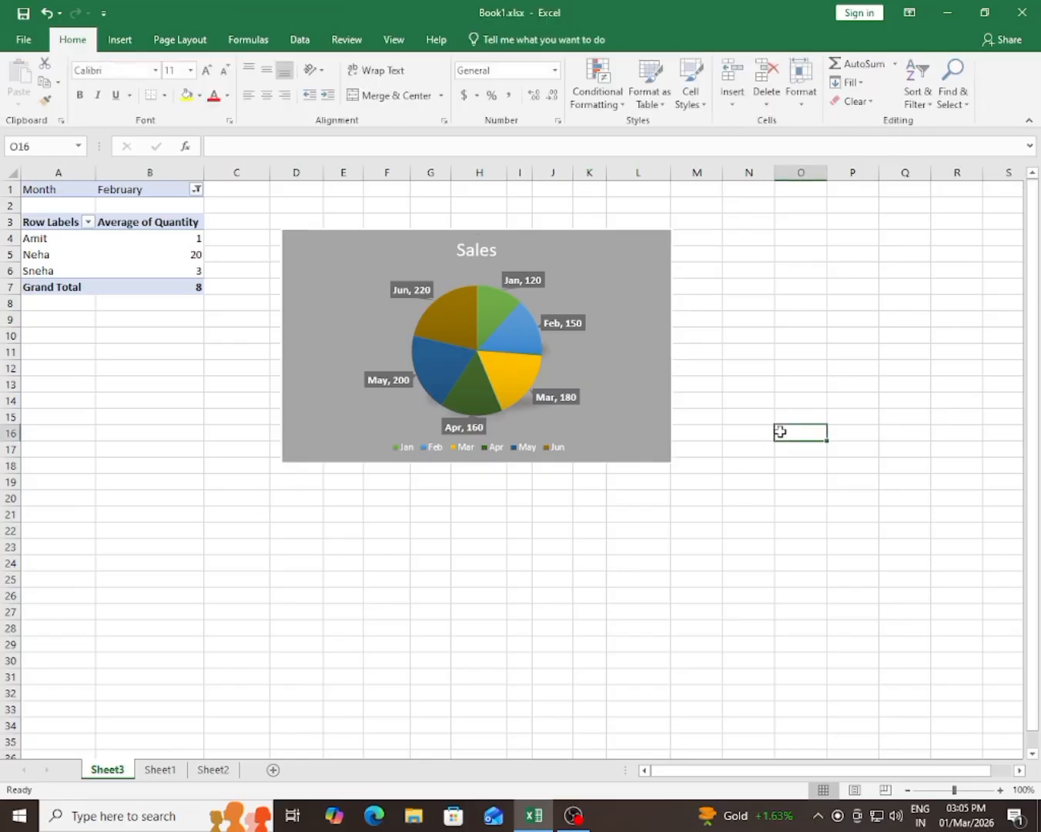
left_click(137, 355)
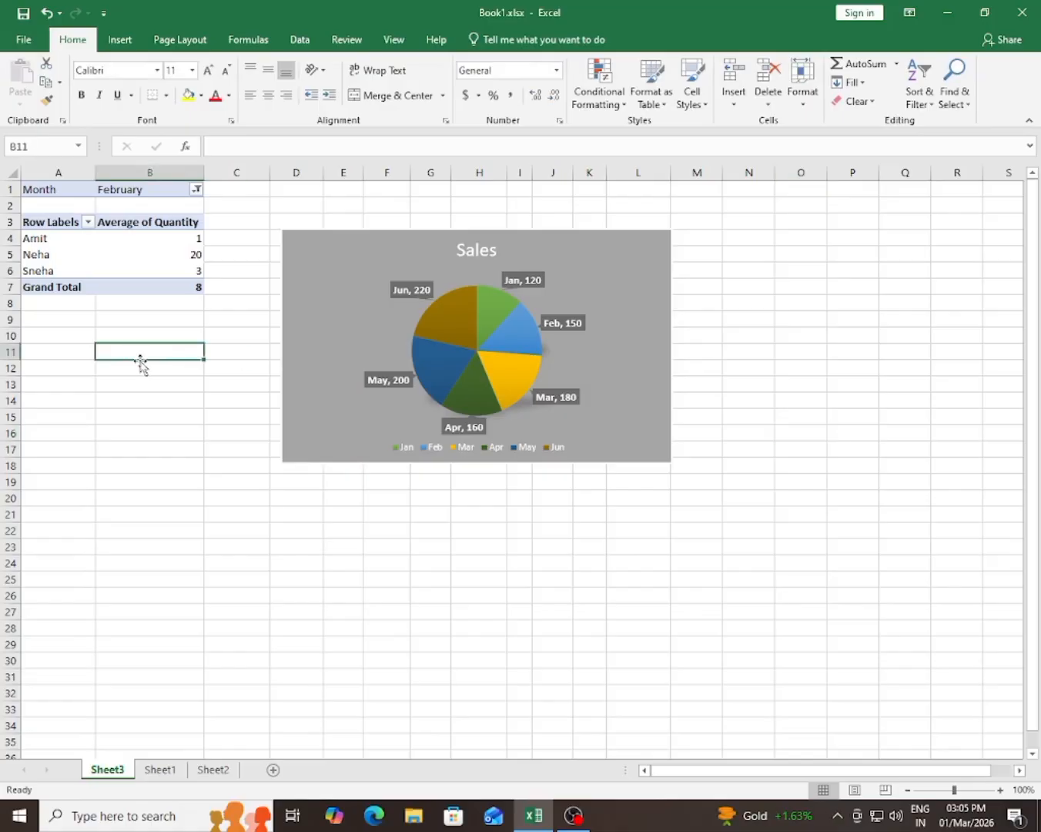
left_click(188, 46)
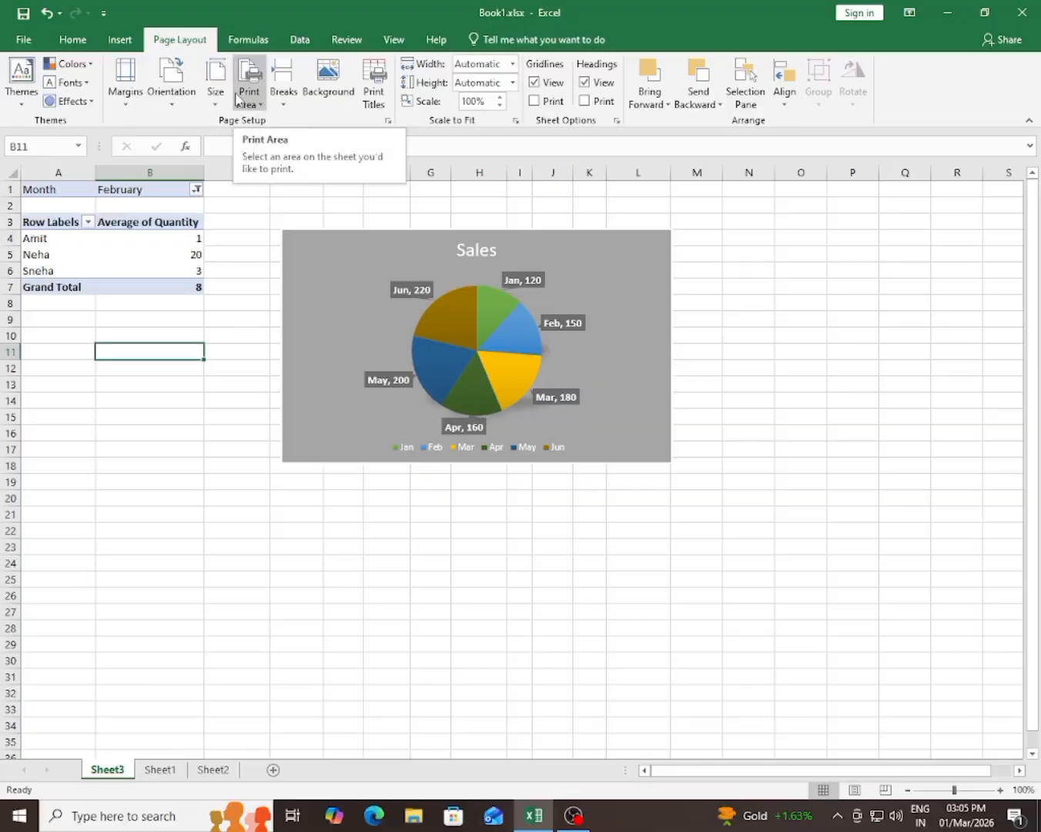
left_click(122, 444)
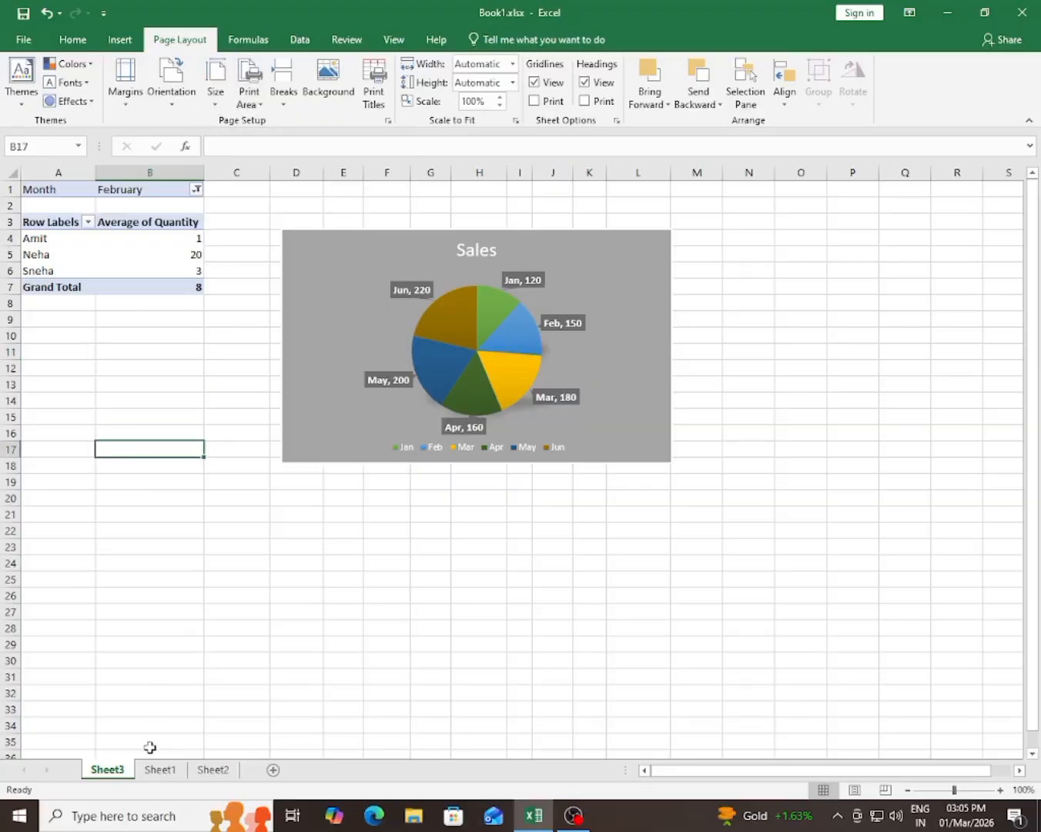
left_click(160, 770)
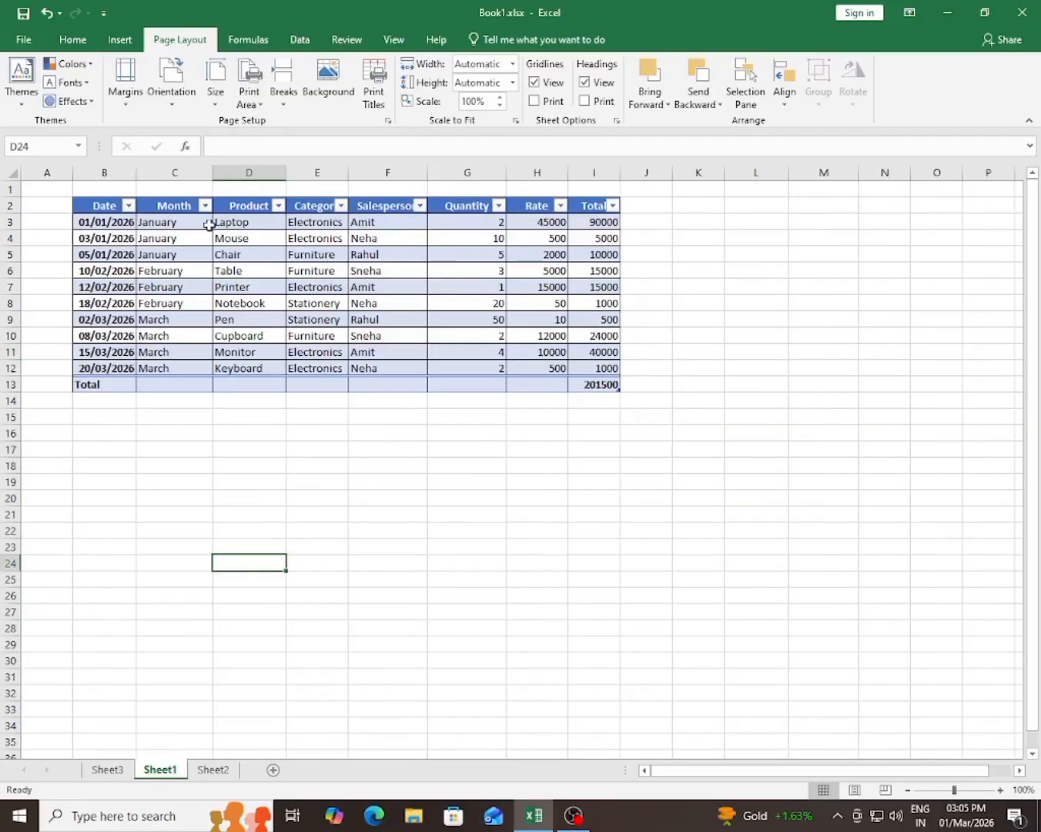
left_click(317, 321)
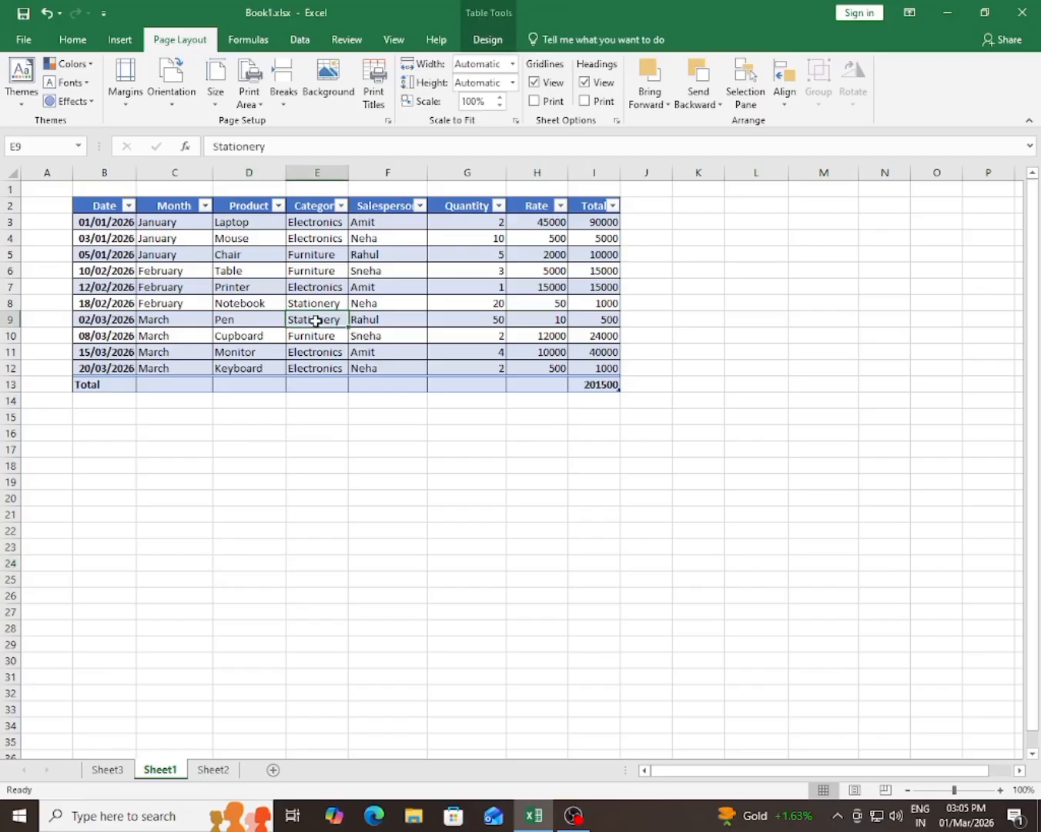
Step: Examine both pages of Sheet1 in the print preview, then return to the worksheet
left_click(29, 40)
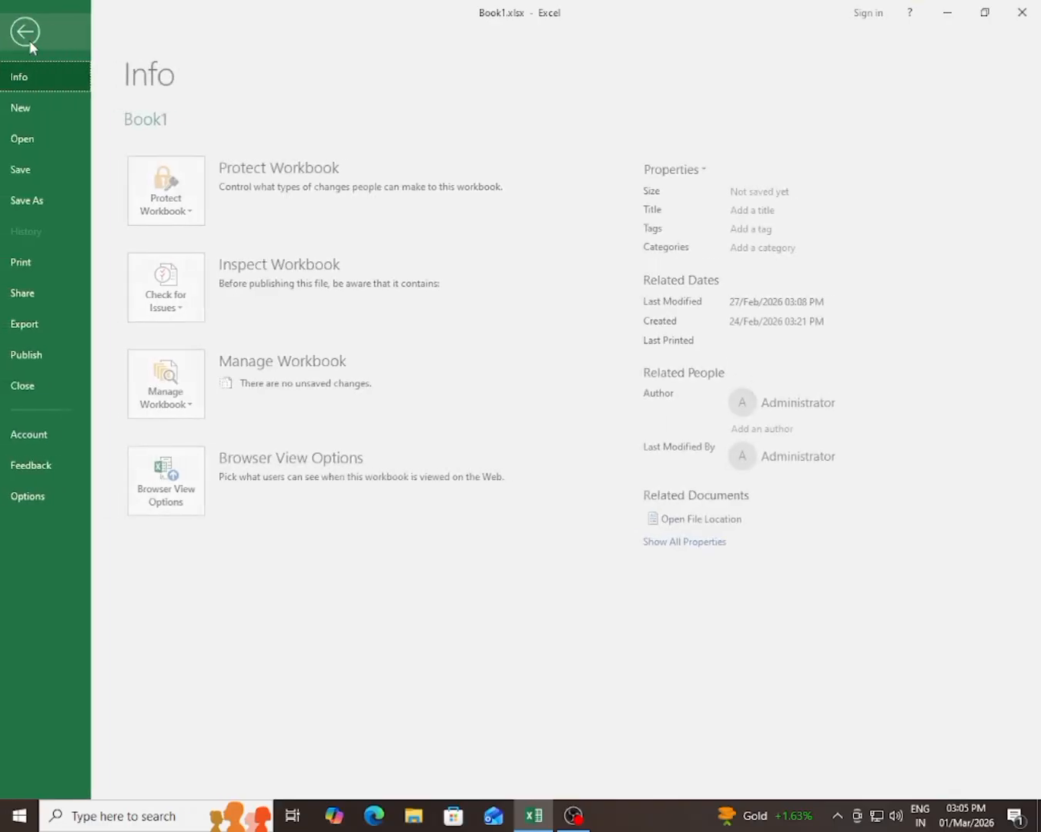
left_click(37, 265)
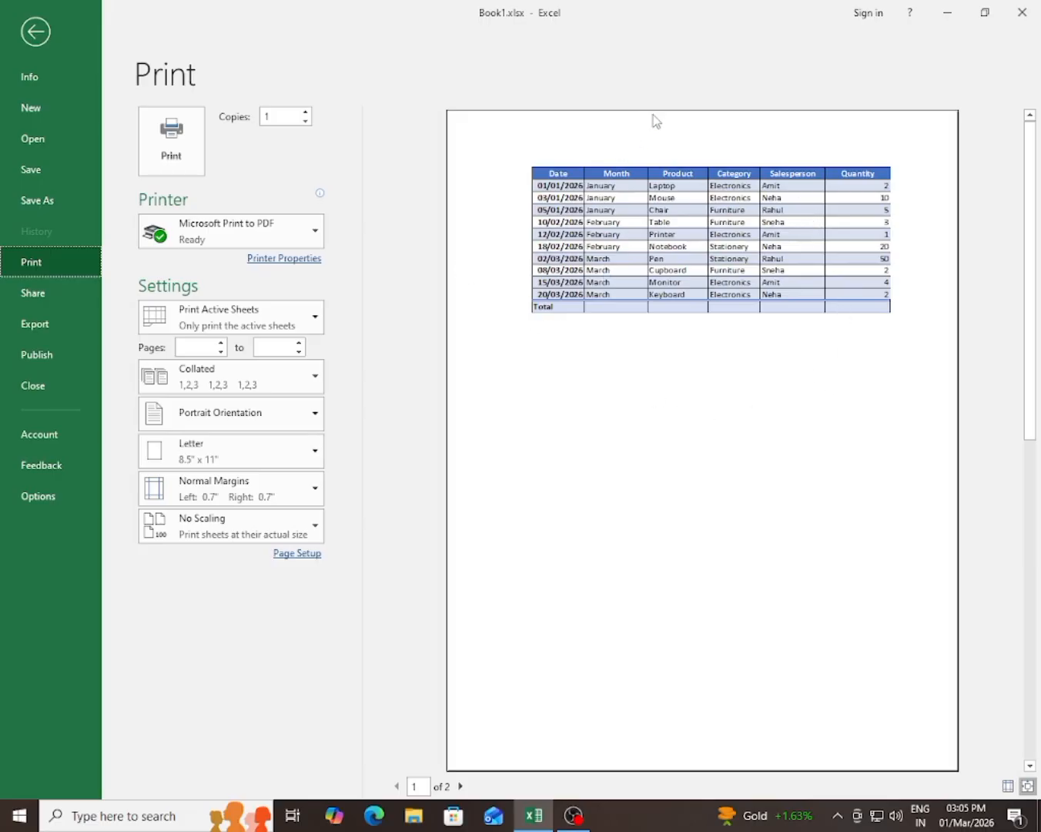
left_click(461, 786)
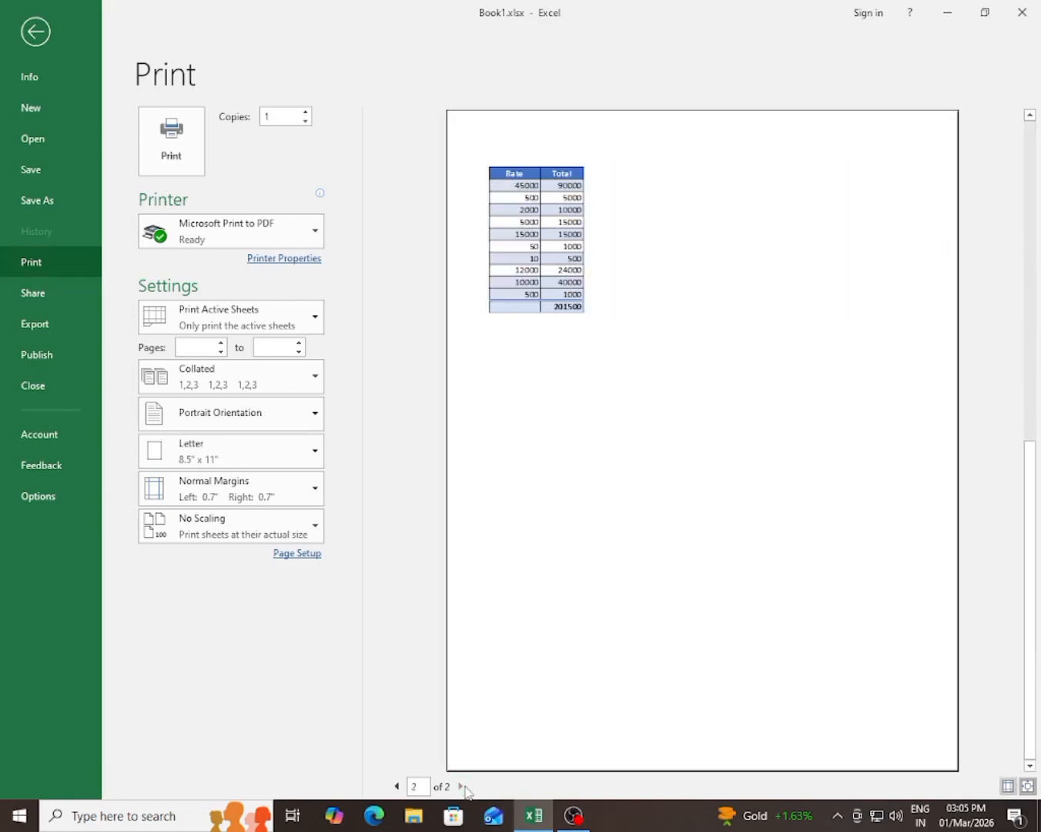
left_click(396, 786)
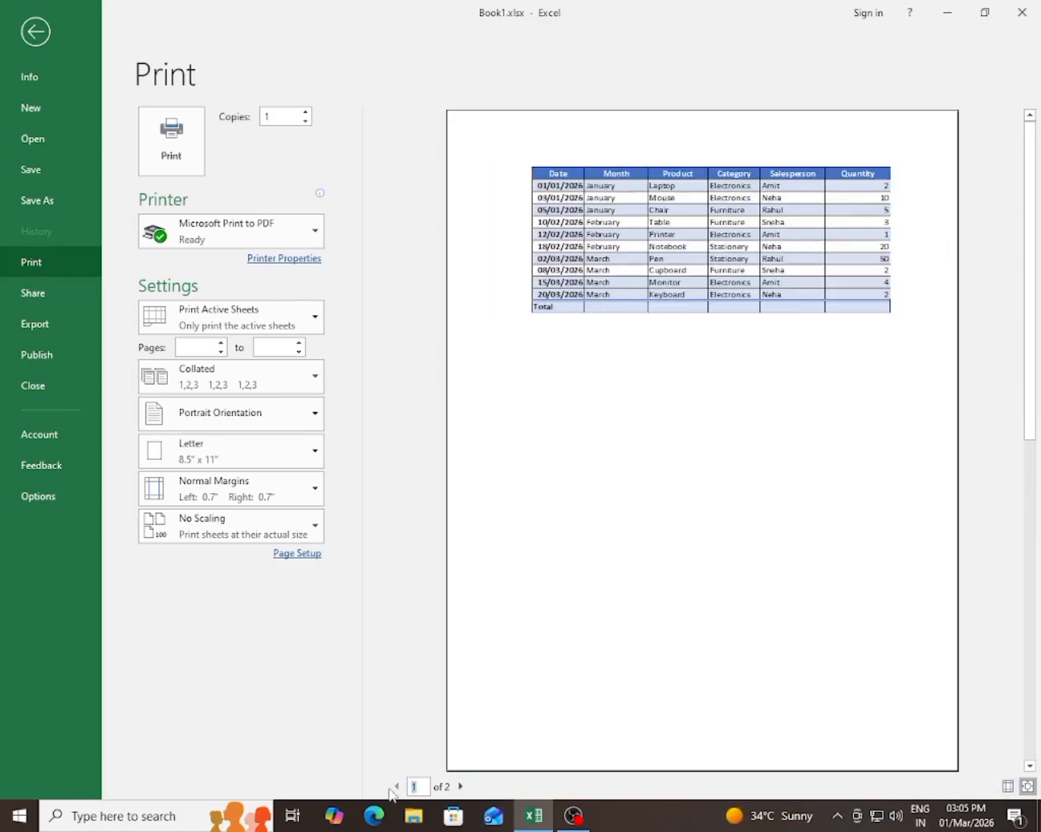
left_click(42, 43)
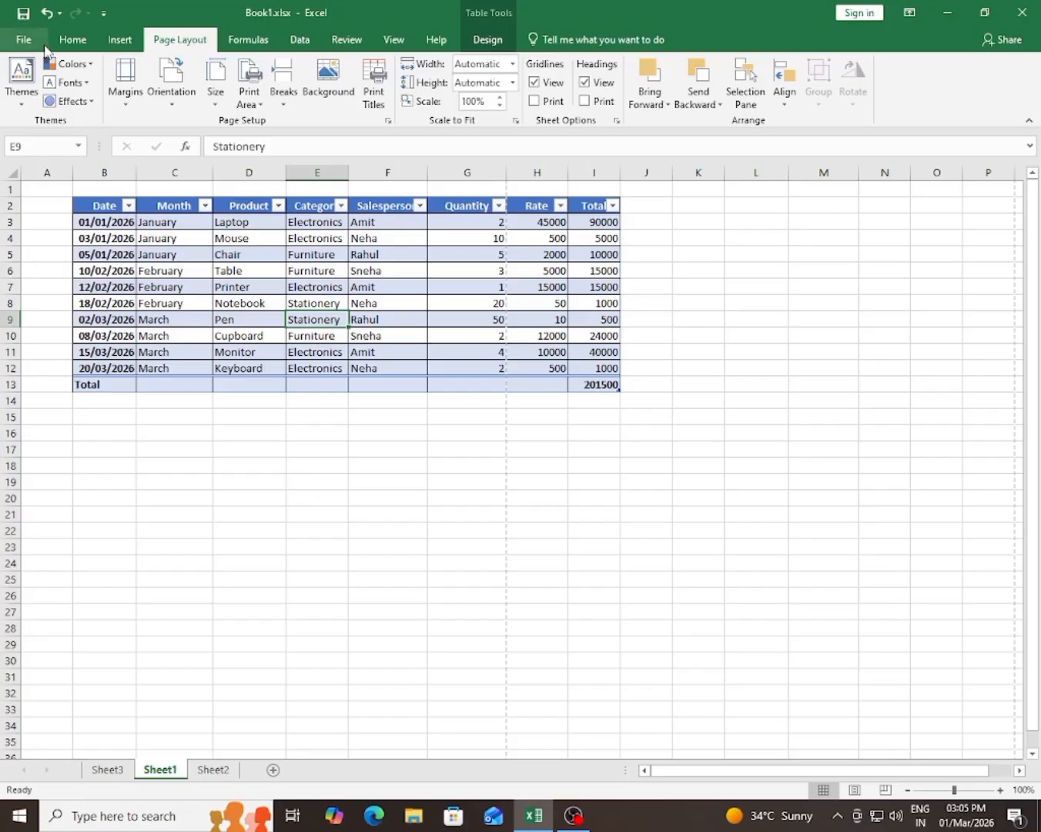
Step: Set Sheet1's page margins to Narrow and check both pages in the print preview
left_click(124, 81)
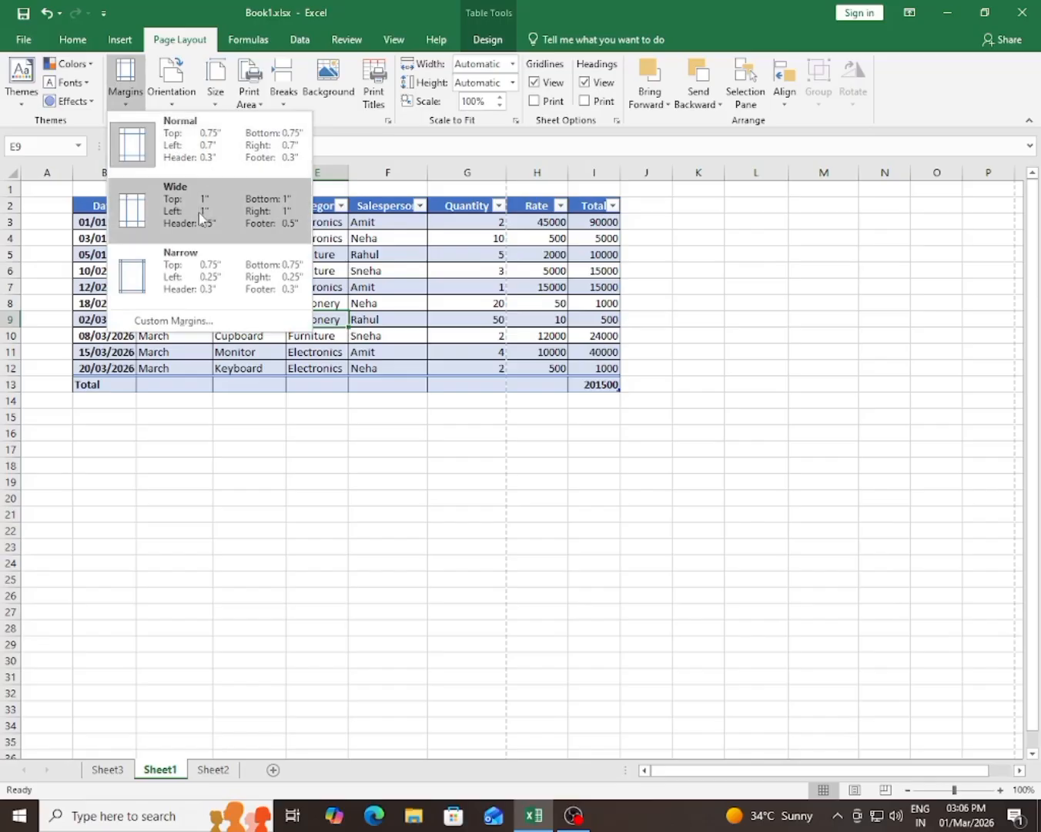
left_click(221, 288)
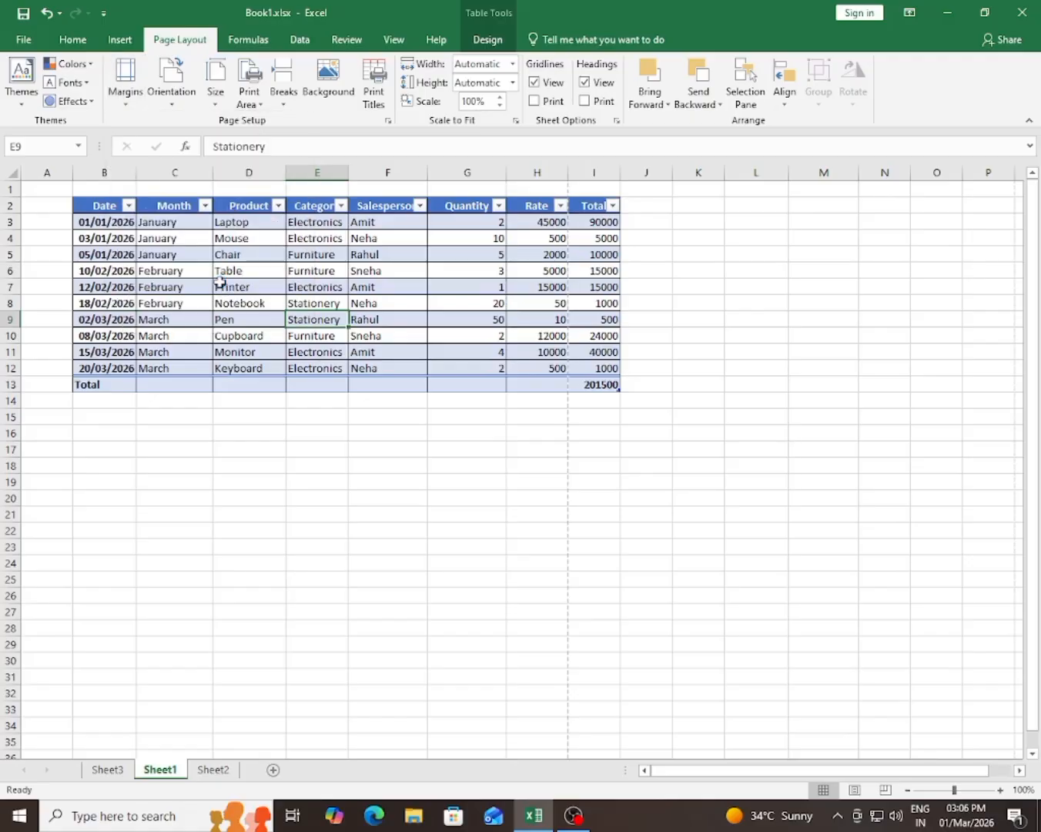
left_click(23, 42)
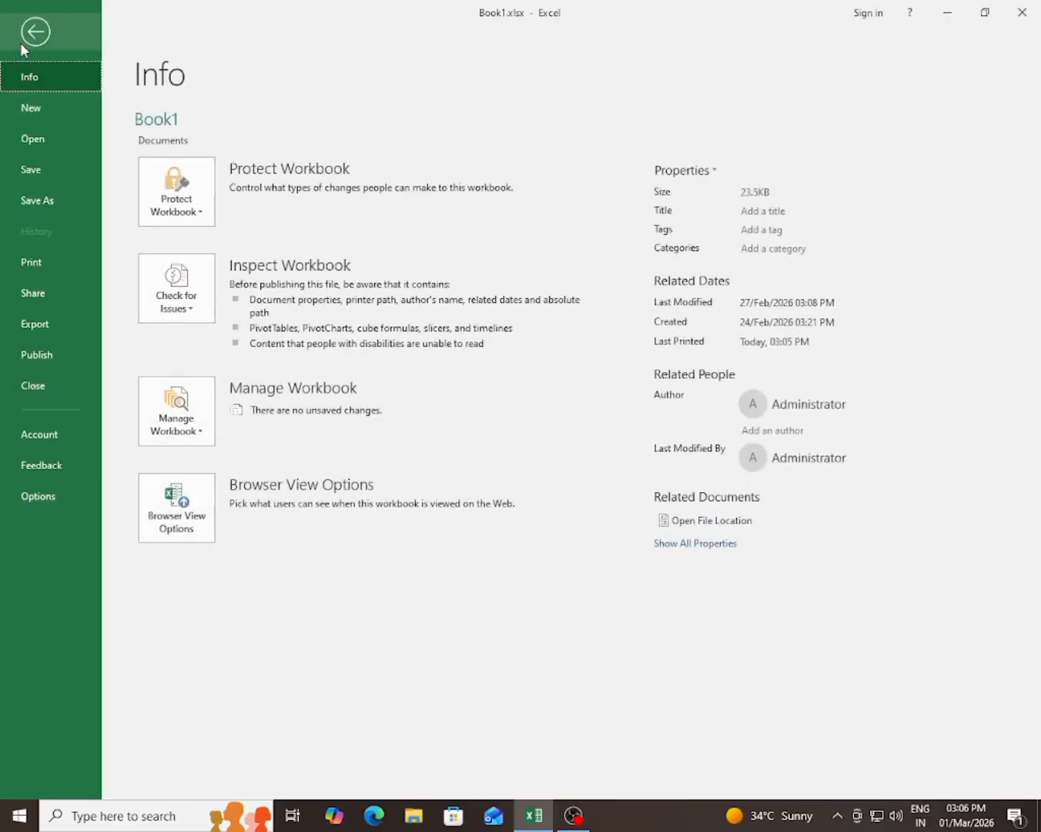
left_click(45, 266)
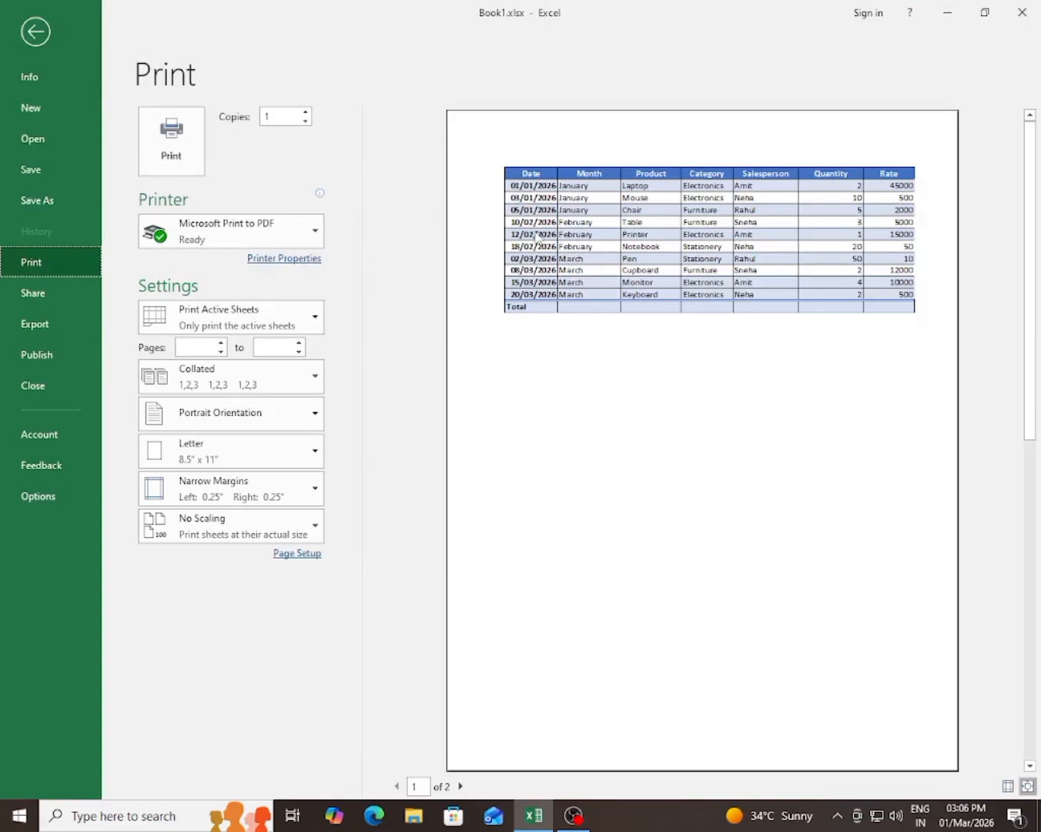
left_click(459, 786)
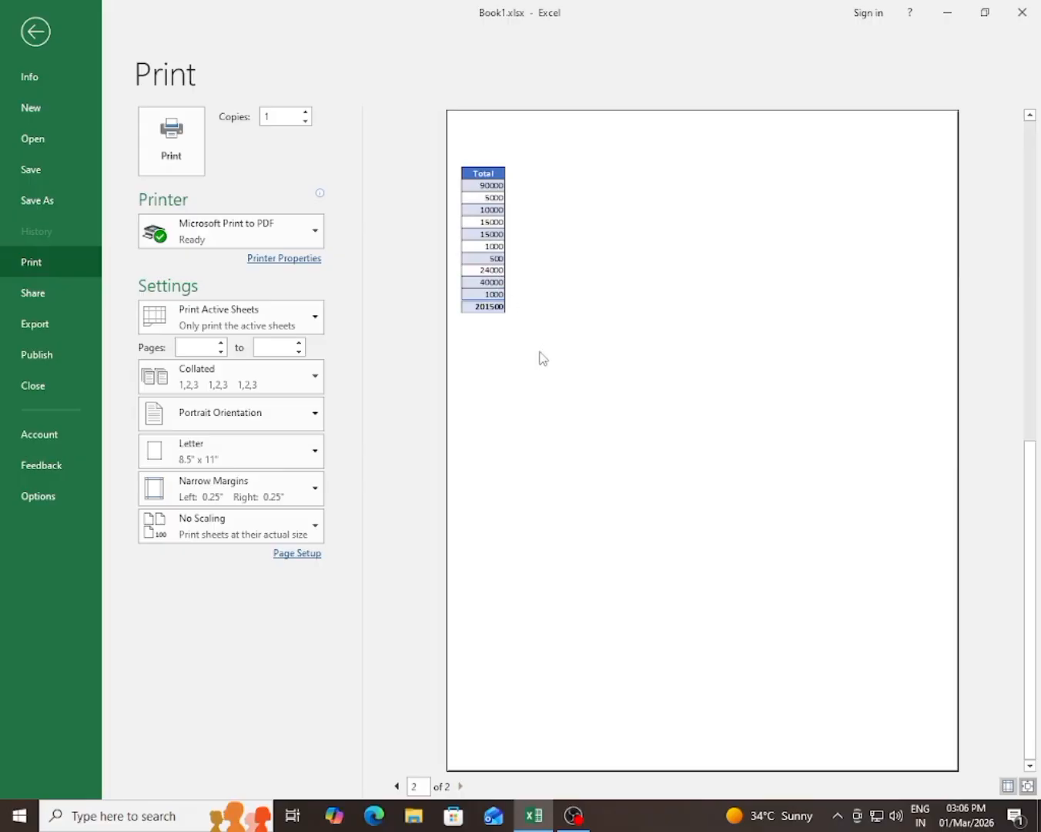
left_click(31, 42)
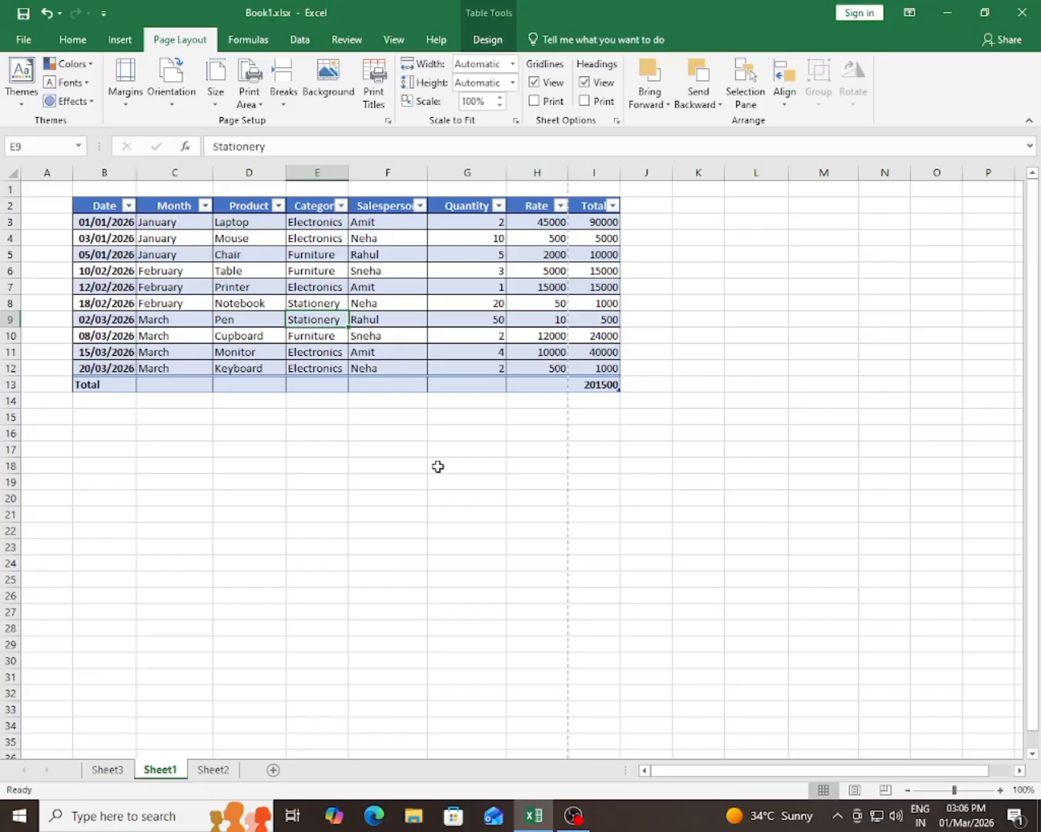
Step: Set custom page margins with Top at 1.25 and Right at 0.75, and check them in the print preview
left_click(115, 95)
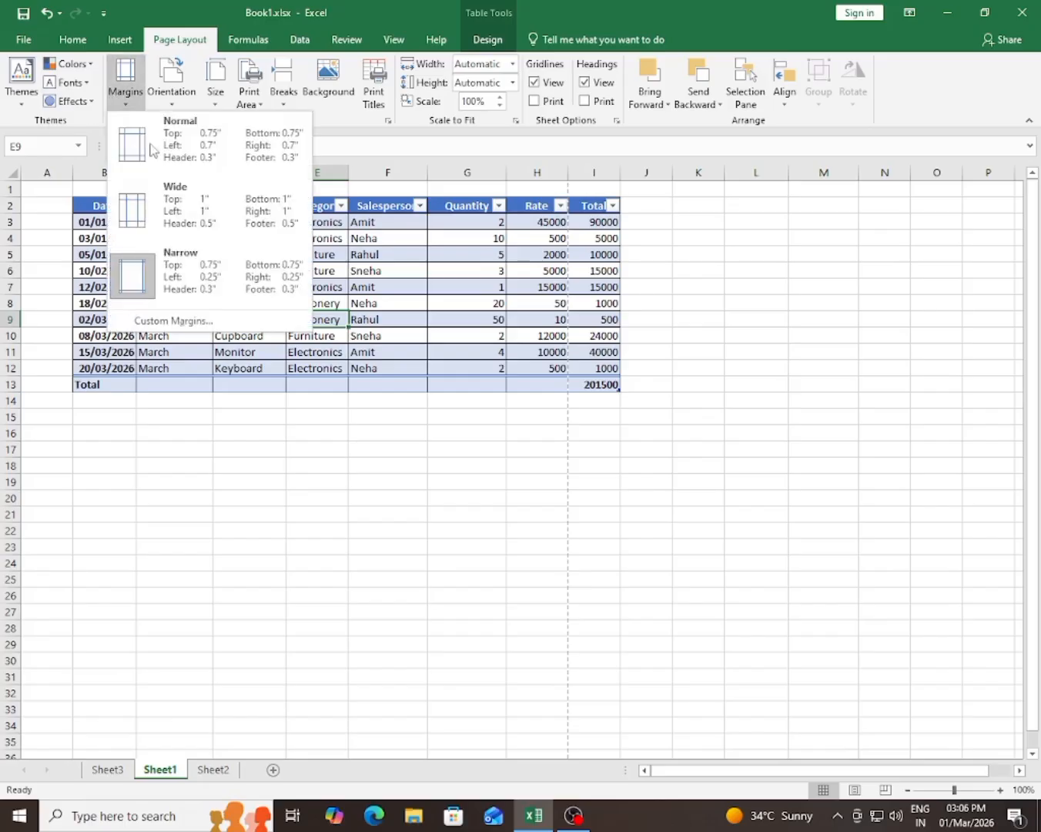
left_click(162, 322)
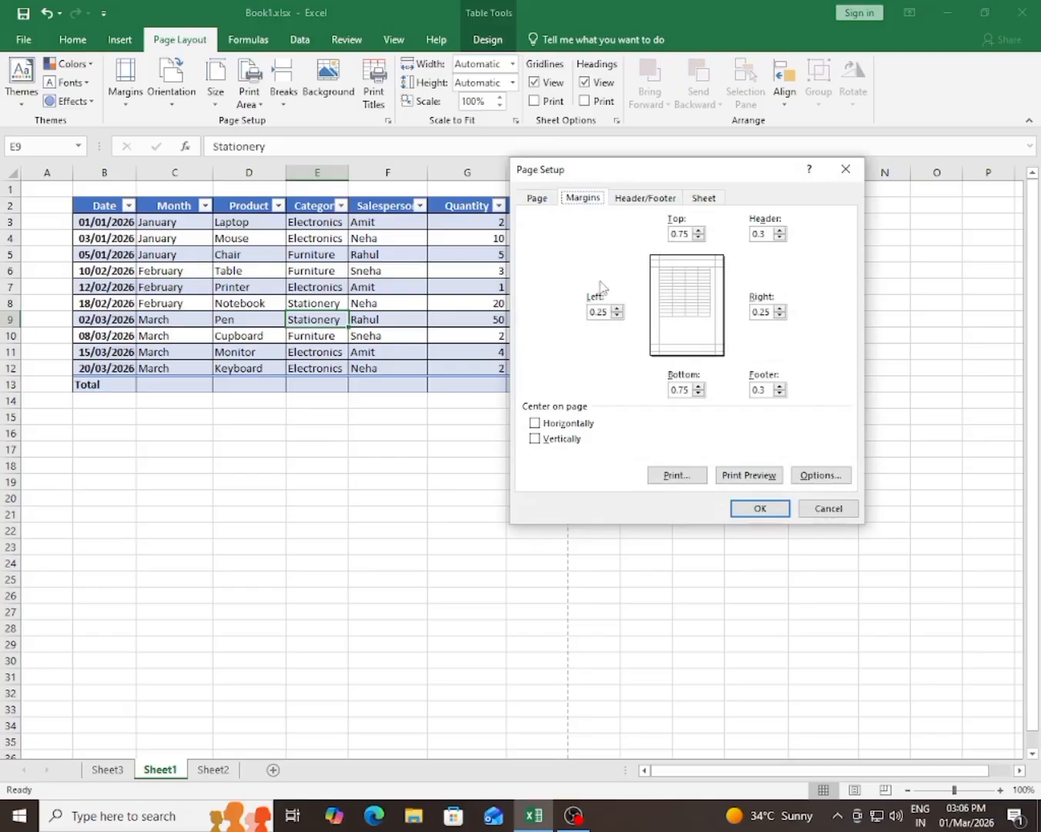
left_click_drag(606, 311, 561, 310)
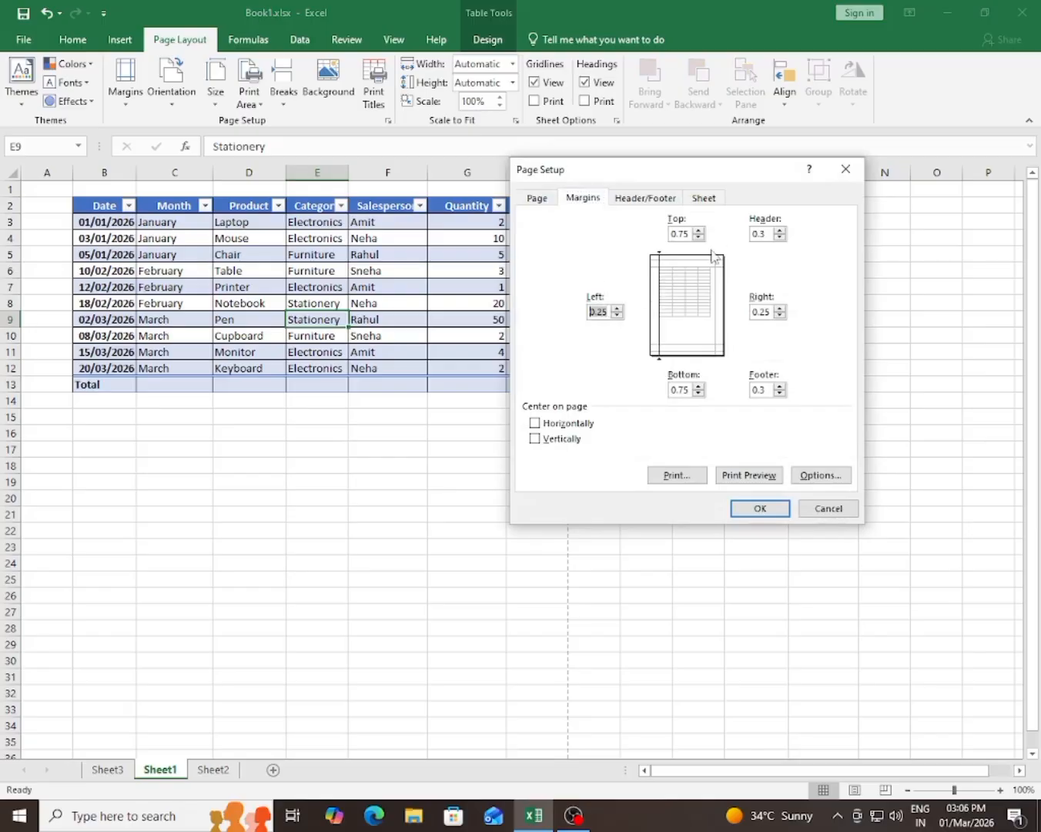
left_click(698, 231)
left_click(698, 231)
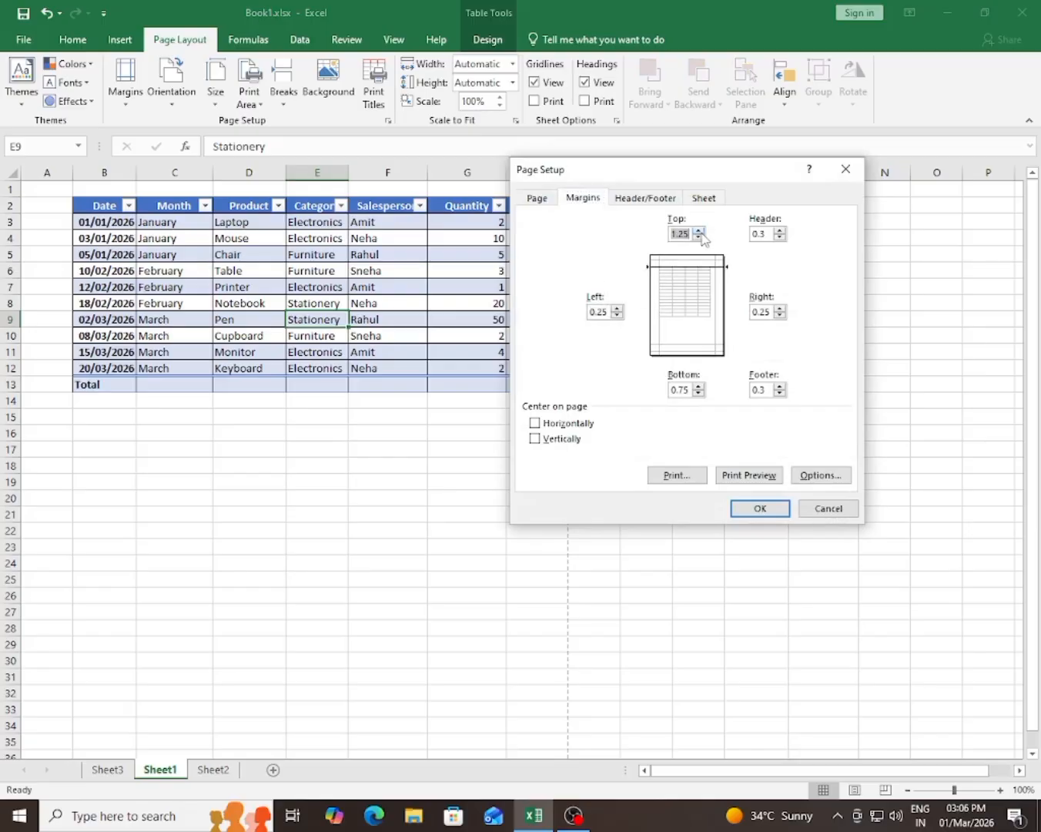
left_click(780, 308)
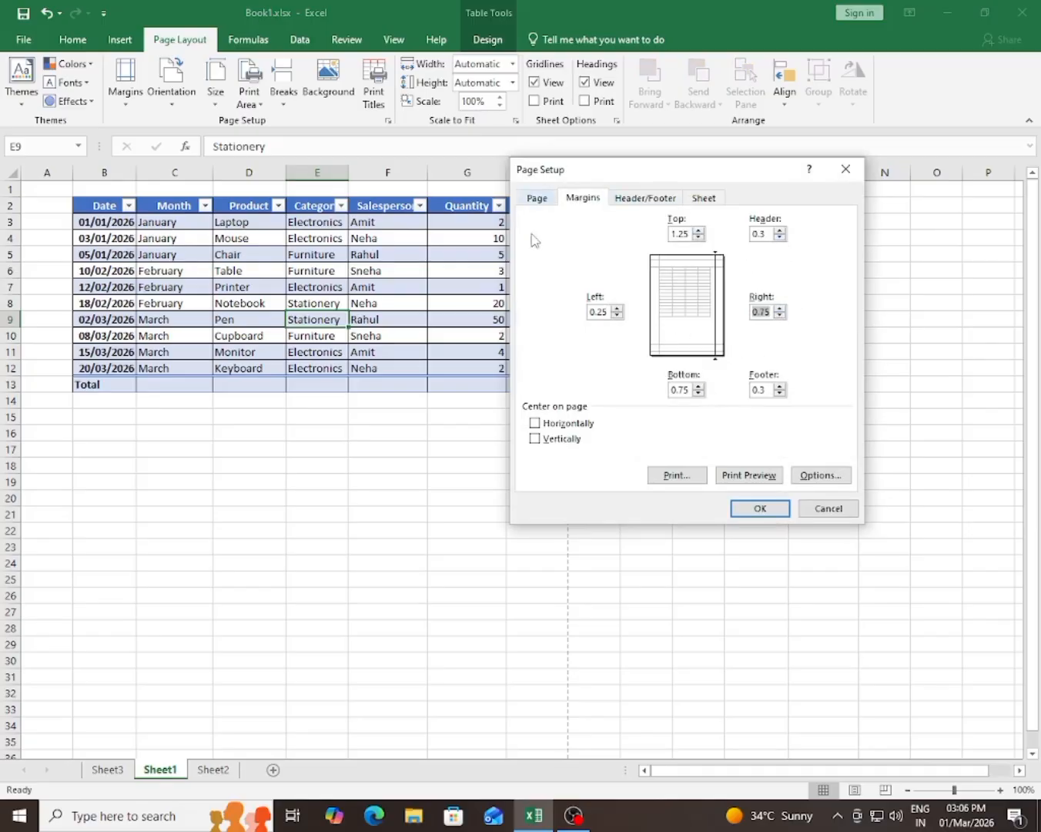
left_click(748, 475)
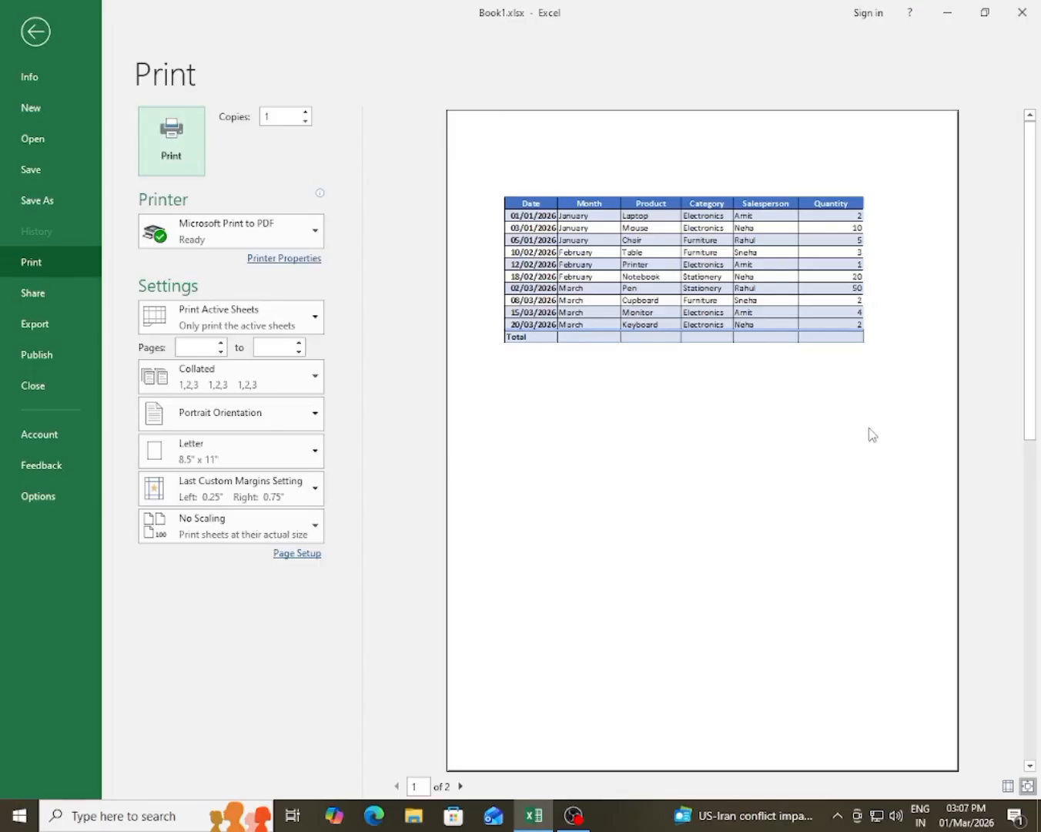
key("Escape")
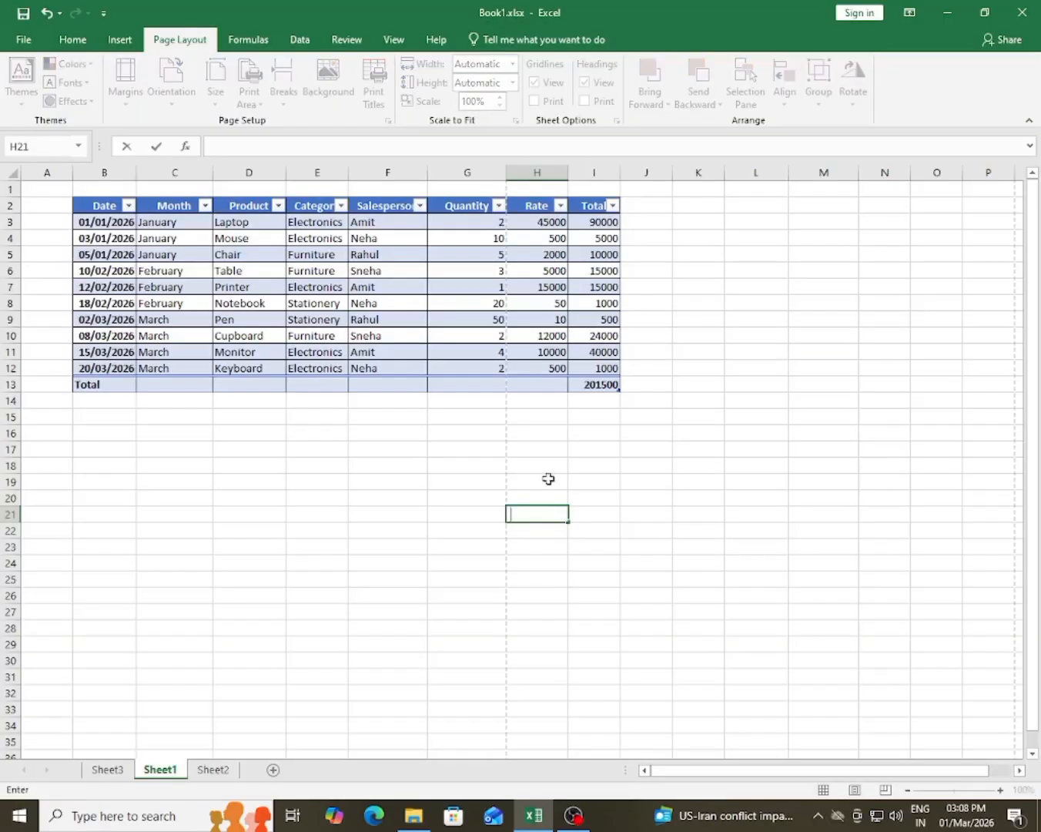
Step: Review the page orientation options and examine Sheet1's portrait layout in the print preview
left_click(387, 512)
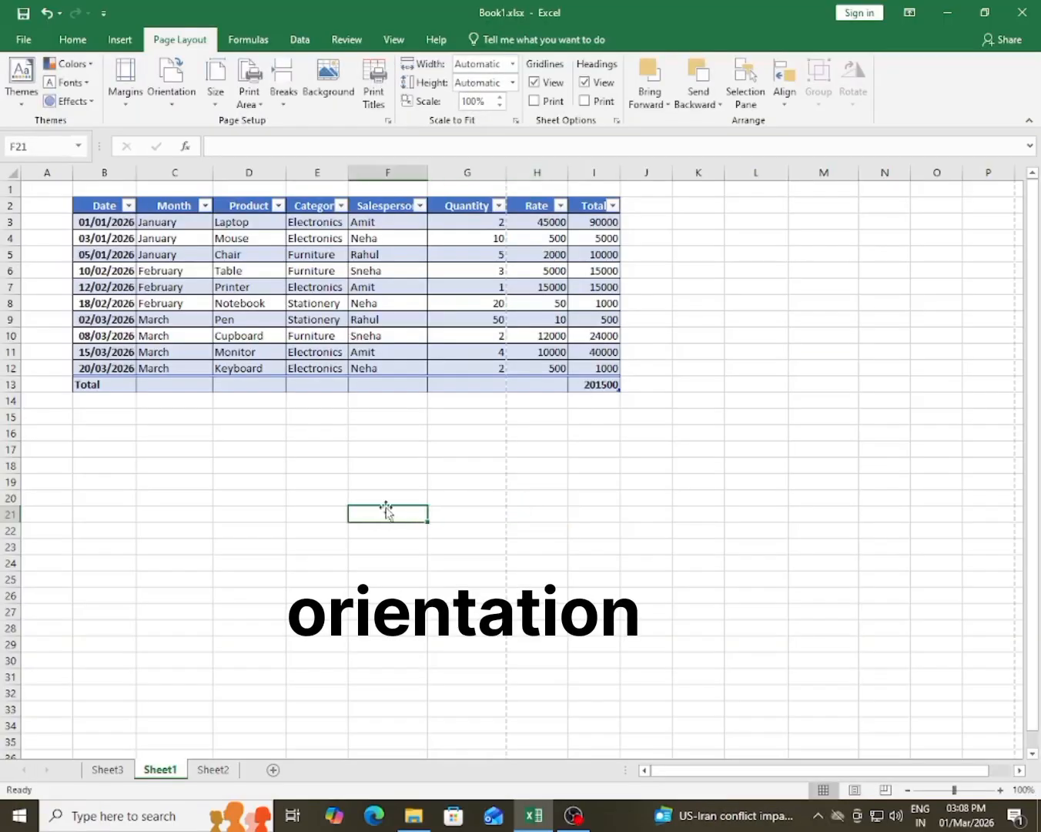
left_click(171, 92)
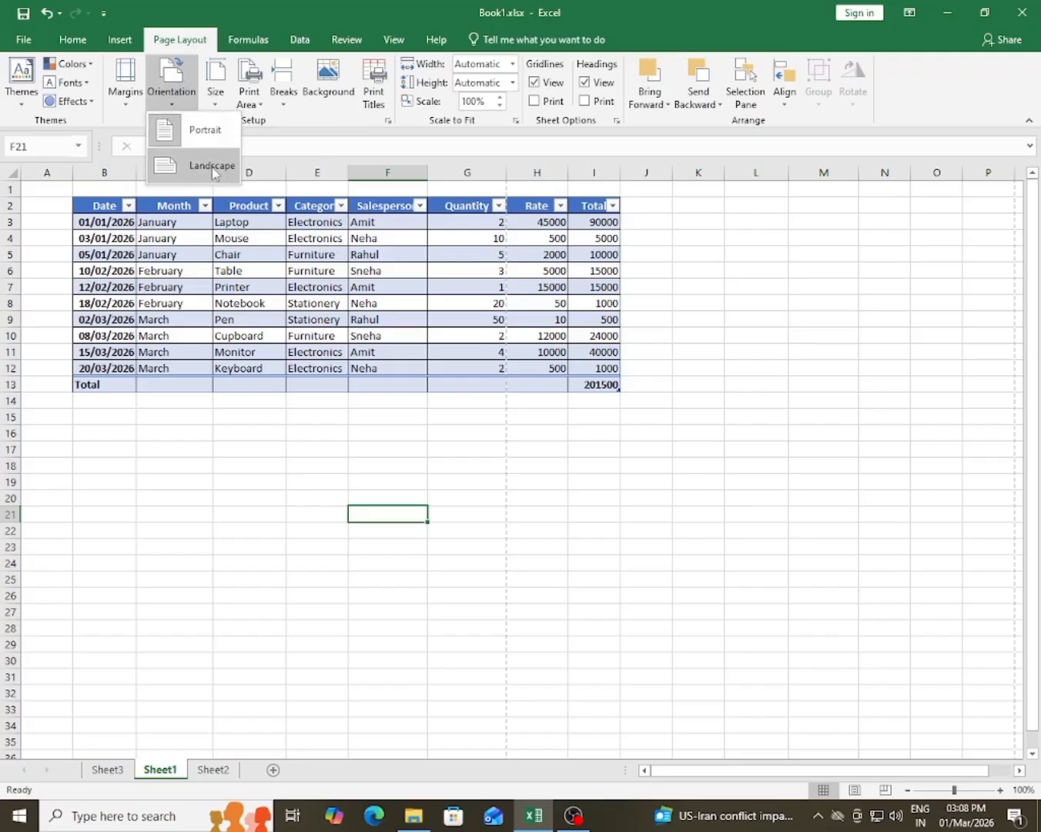
left_click(221, 492)
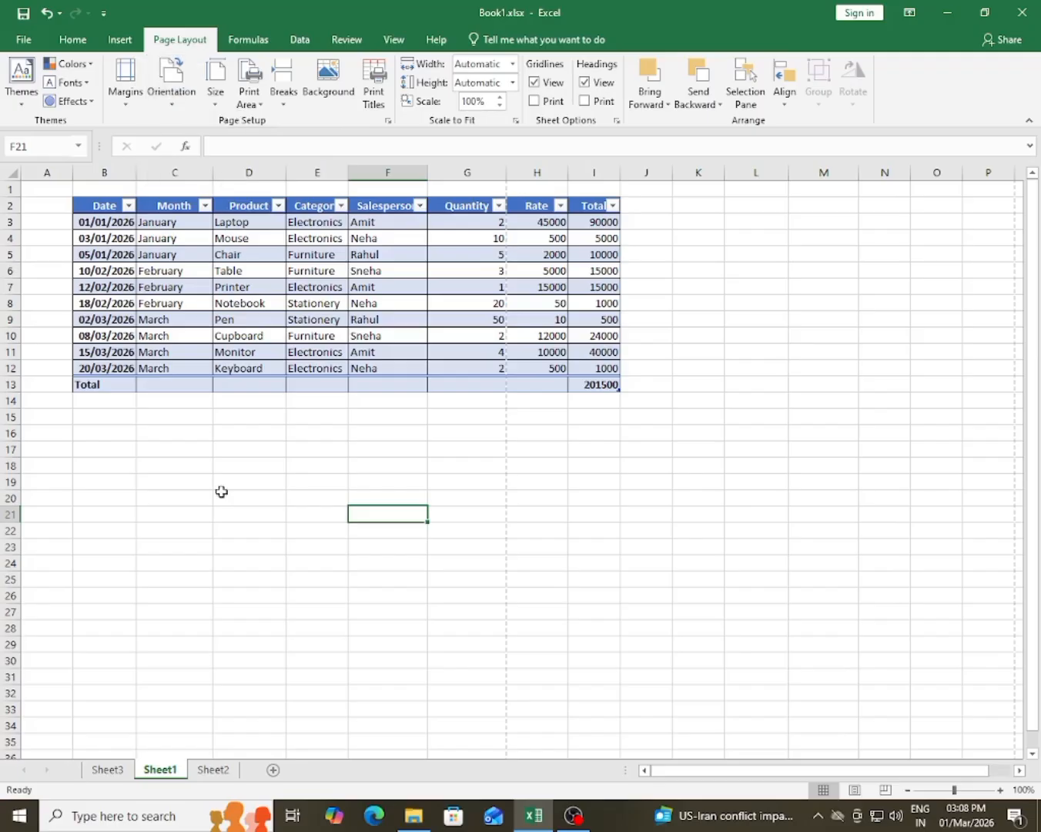
left_click(18, 42)
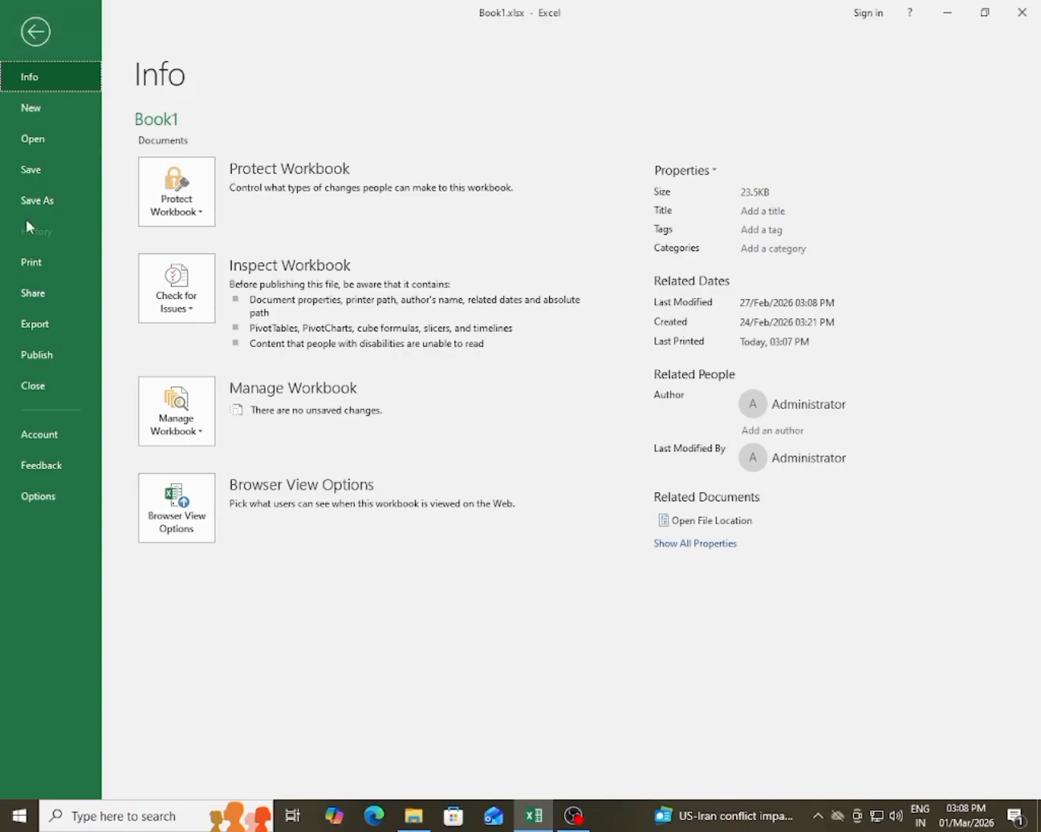
left_click(38, 257)
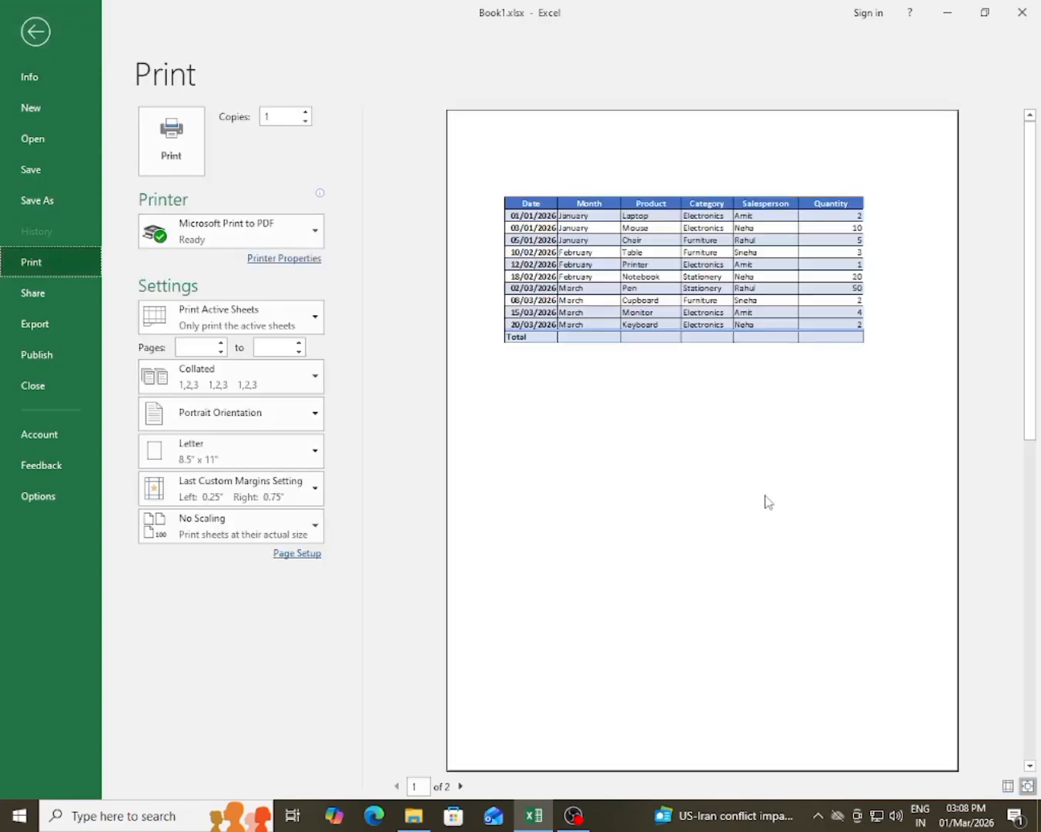
left_click(36, 32)
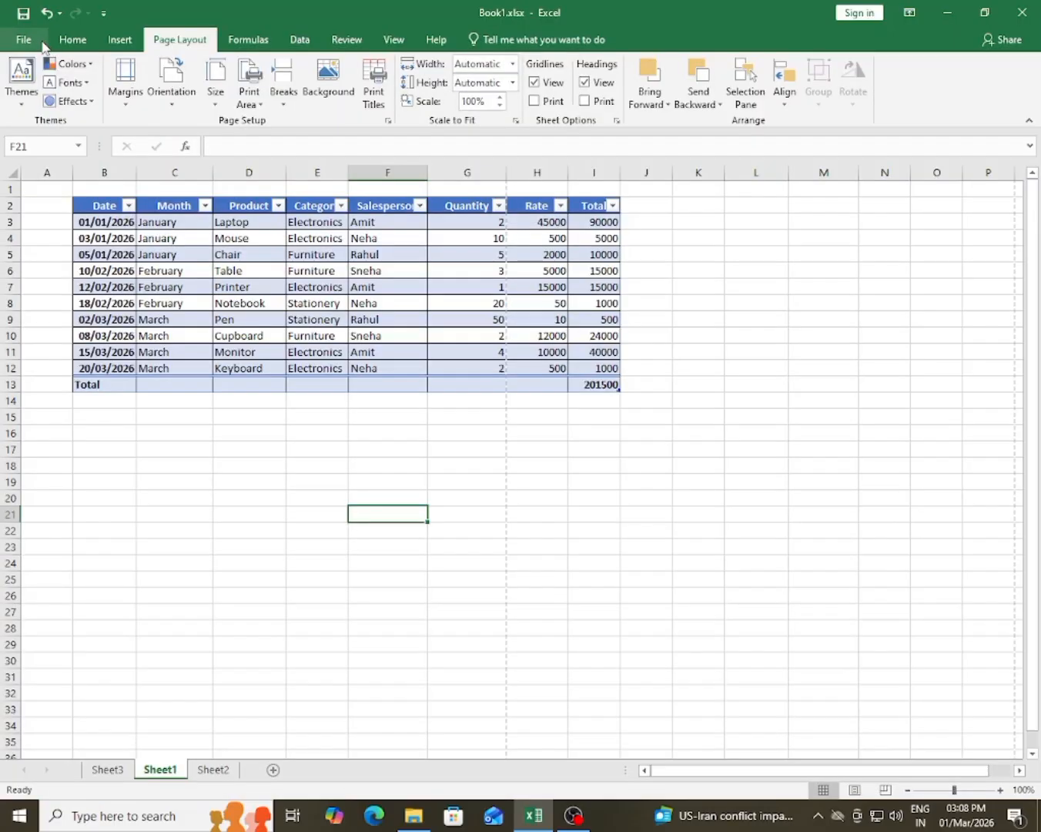
Step: Change Sheet1's page orientation to Landscape and check the table in the print preview
left_click(168, 95)
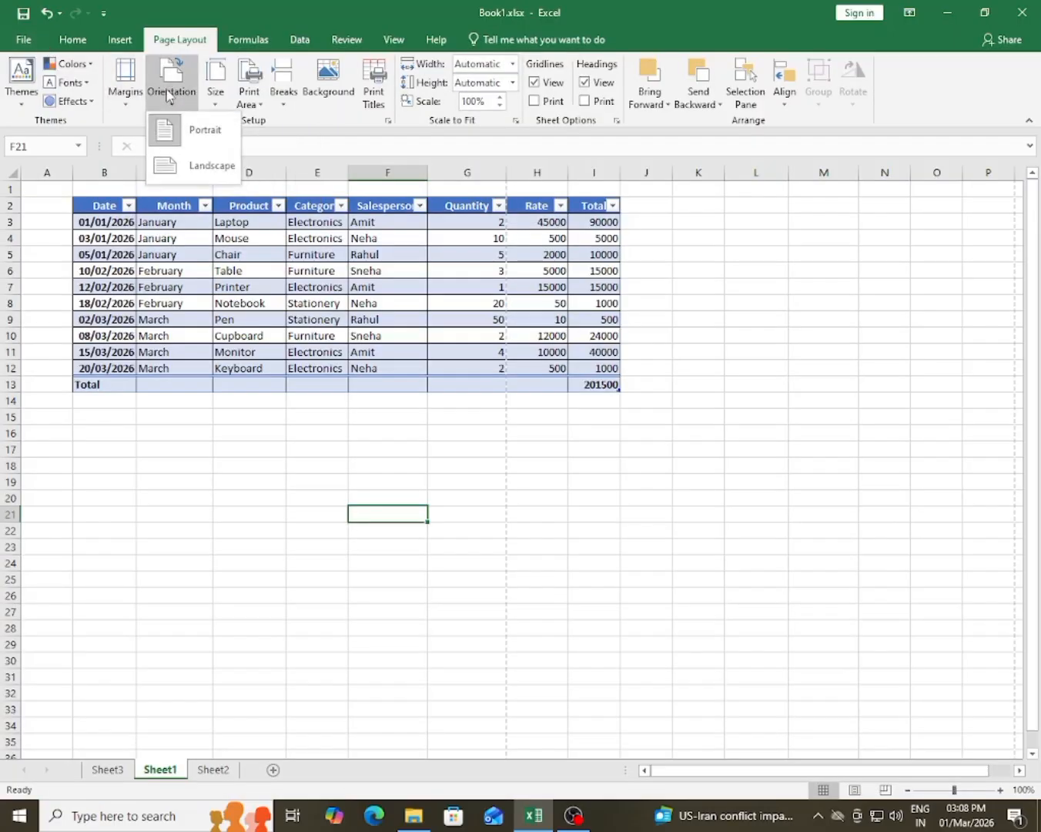
left_click(198, 165)
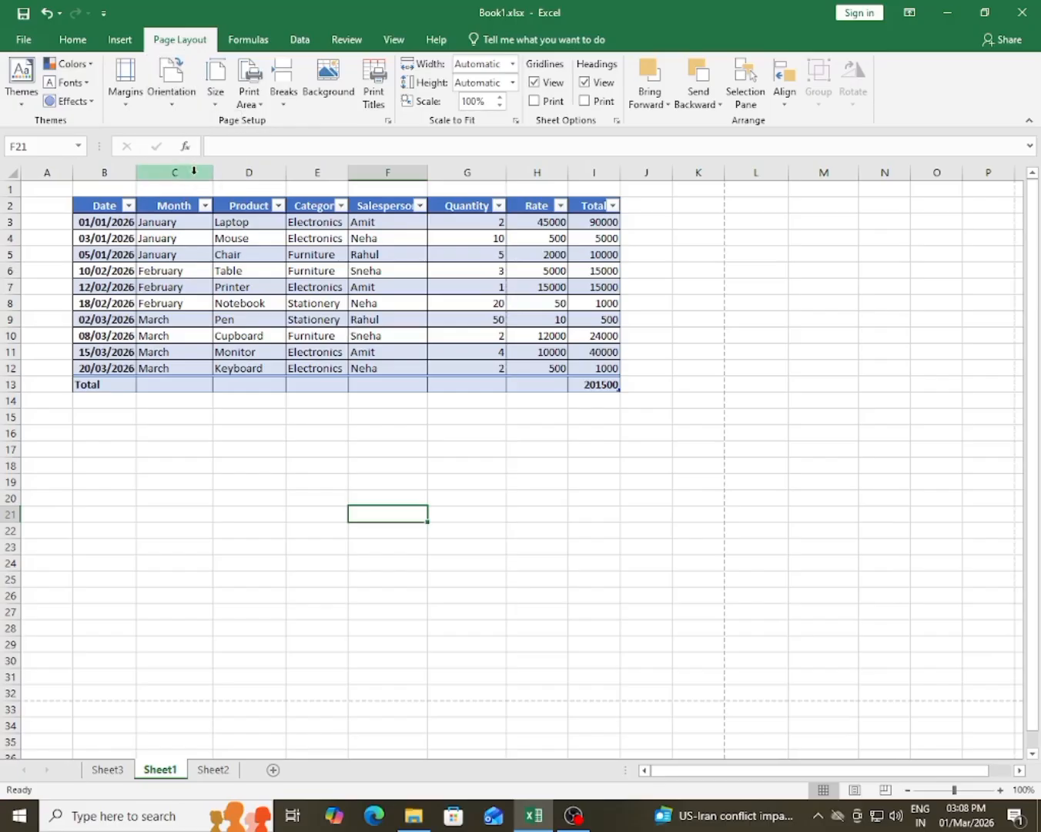
left_click(22, 42)
left_click(35, 265)
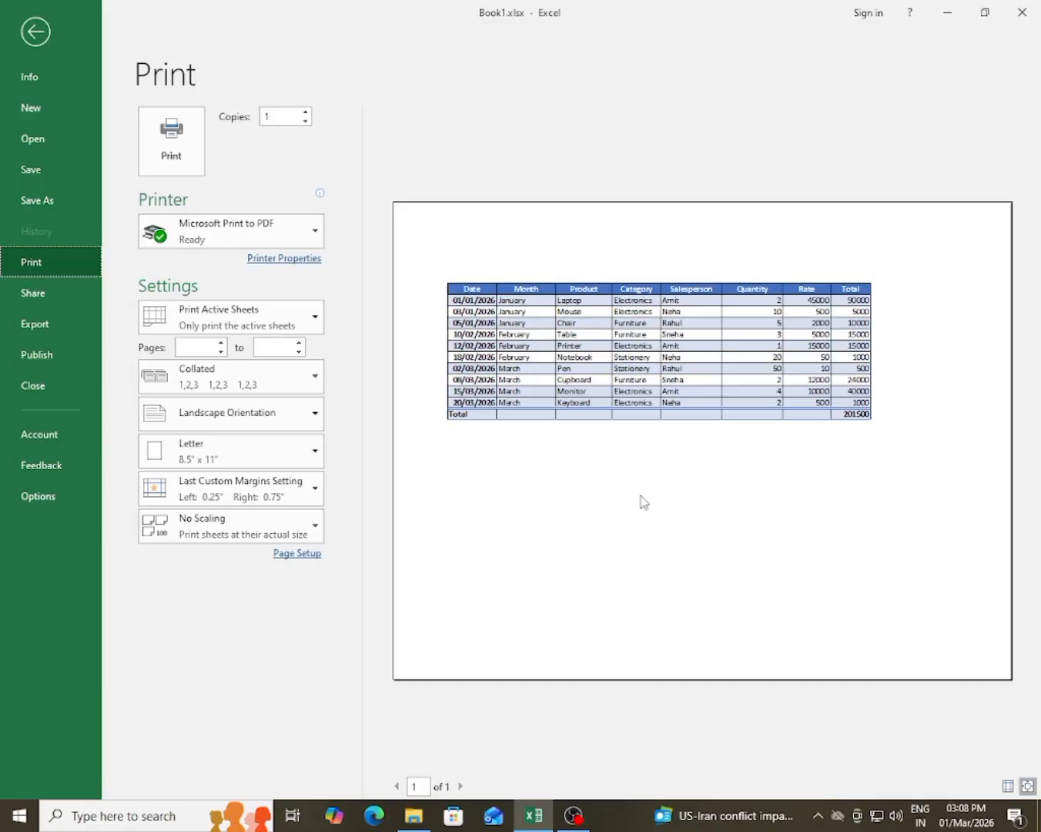
Step: Switch the page orientation to Portrait in the print settings
left_click(176, 422)
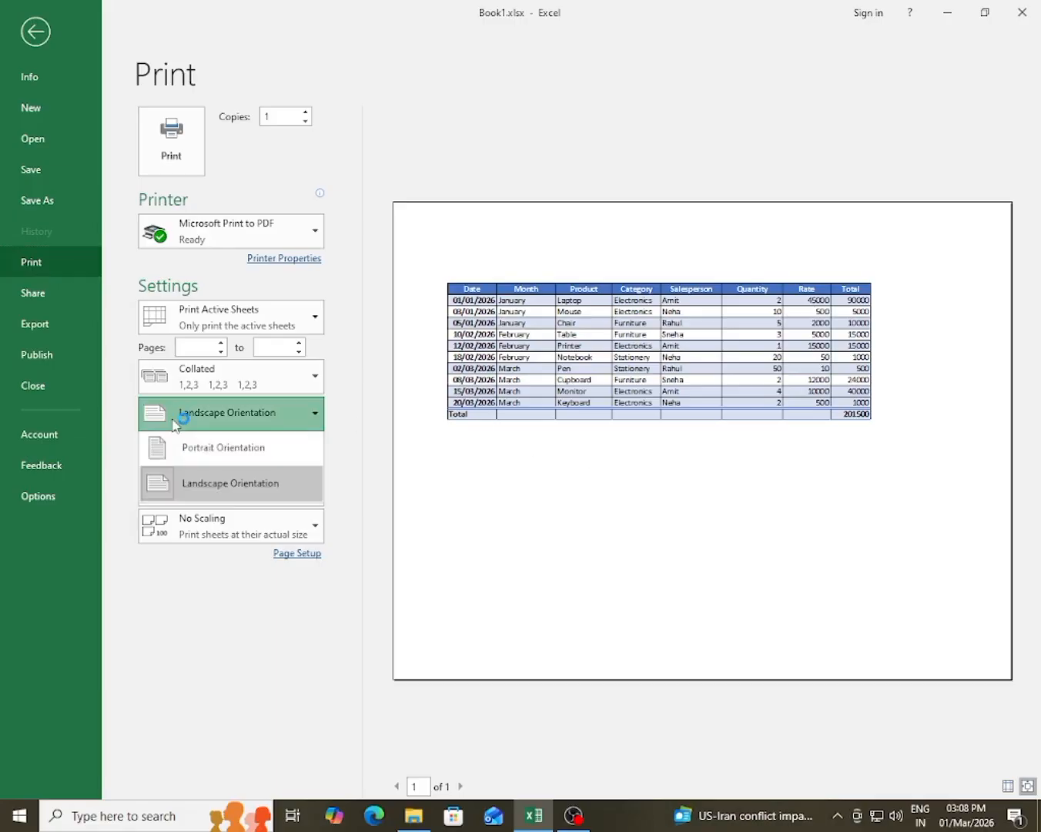
left_click(199, 453)
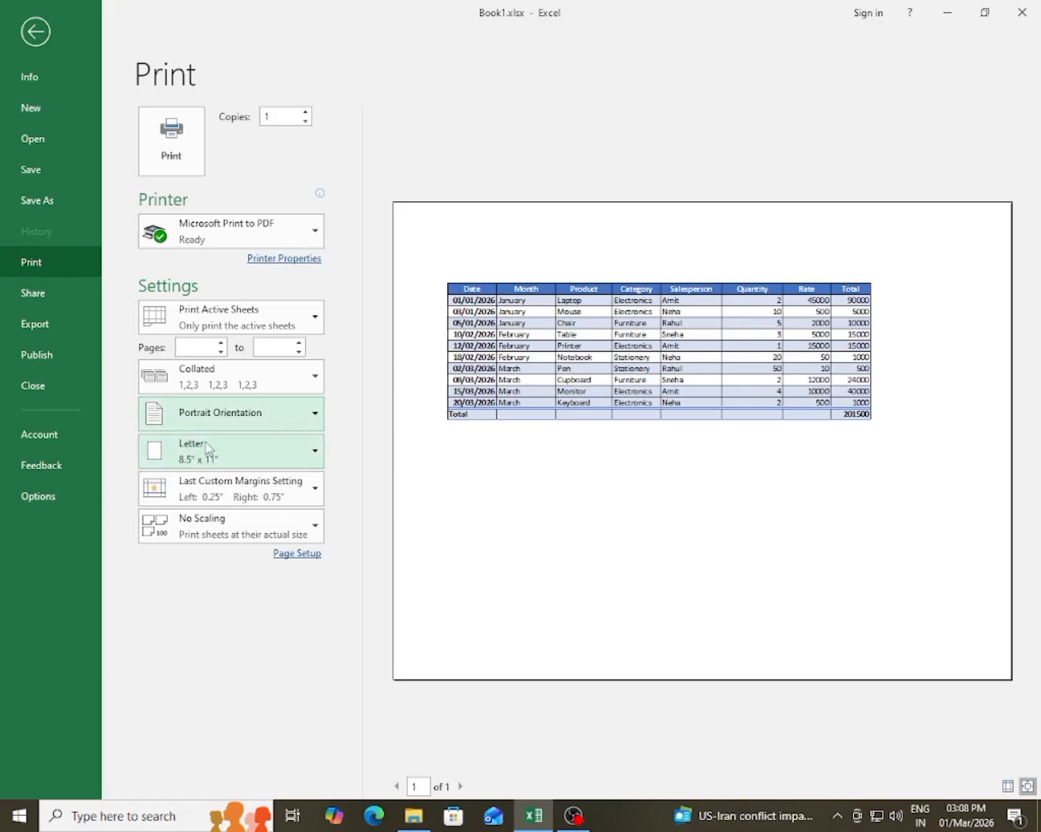
Step: Change Sheet1's page orientation to Landscape in the print settings and return to the worksheet
left_click(221, 422)
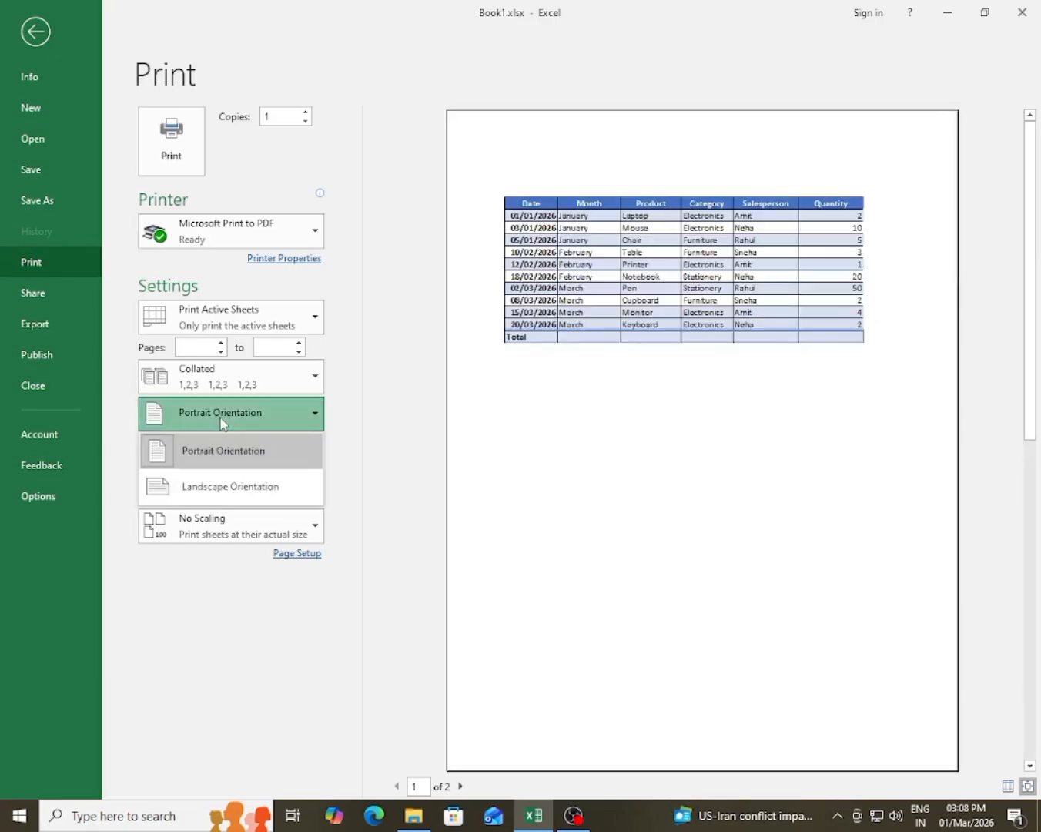
left_click(278, 497)
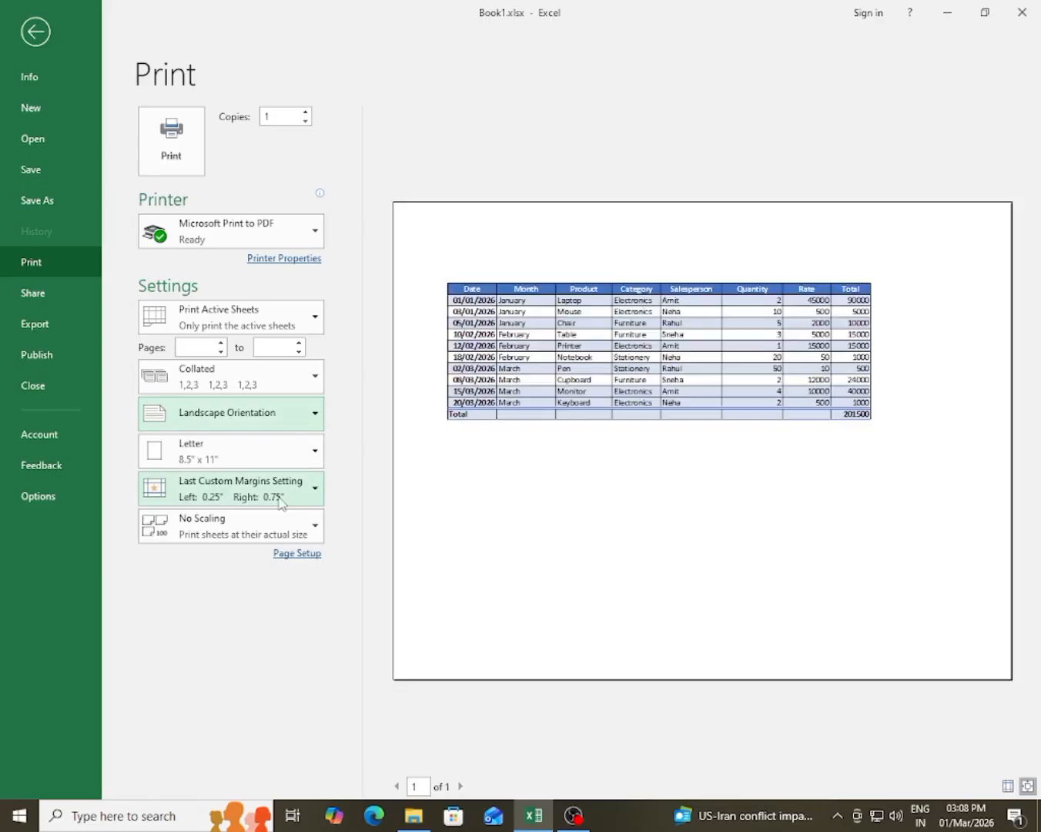
key("Escape")
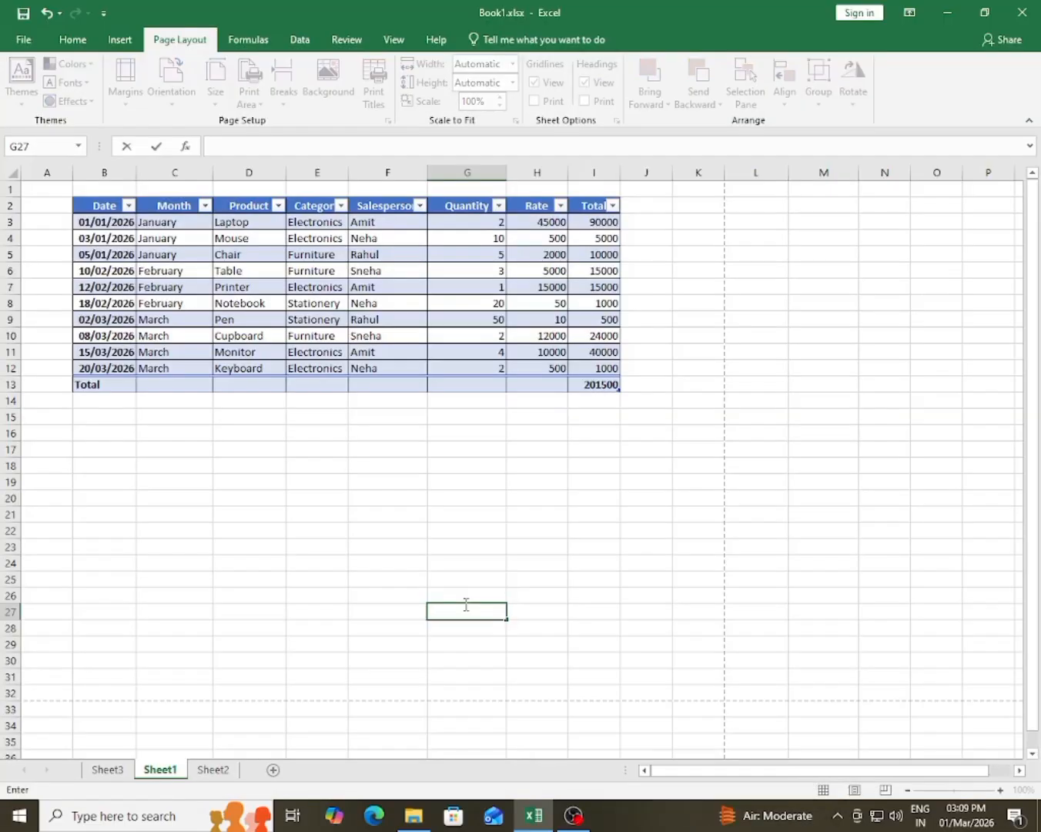
left_click(312, 531)
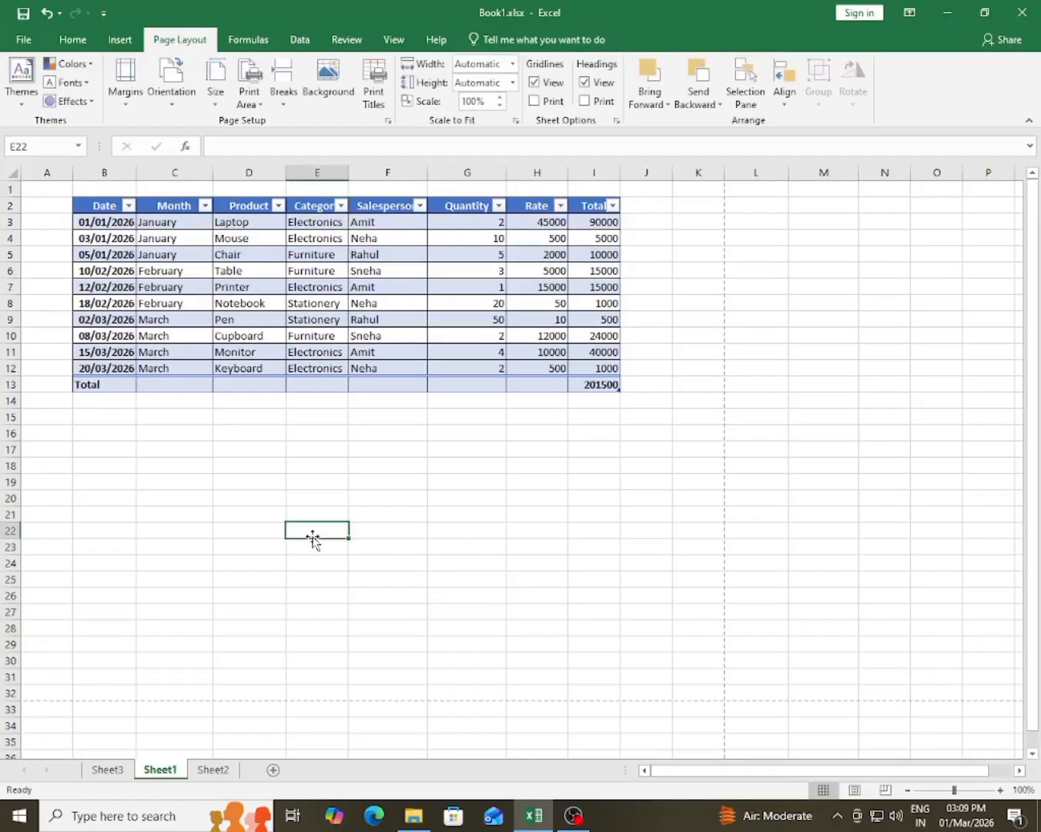
Step: Set Sheet1's paper size to A4 and check the table's layout in the print preview
left_click(215, 99)
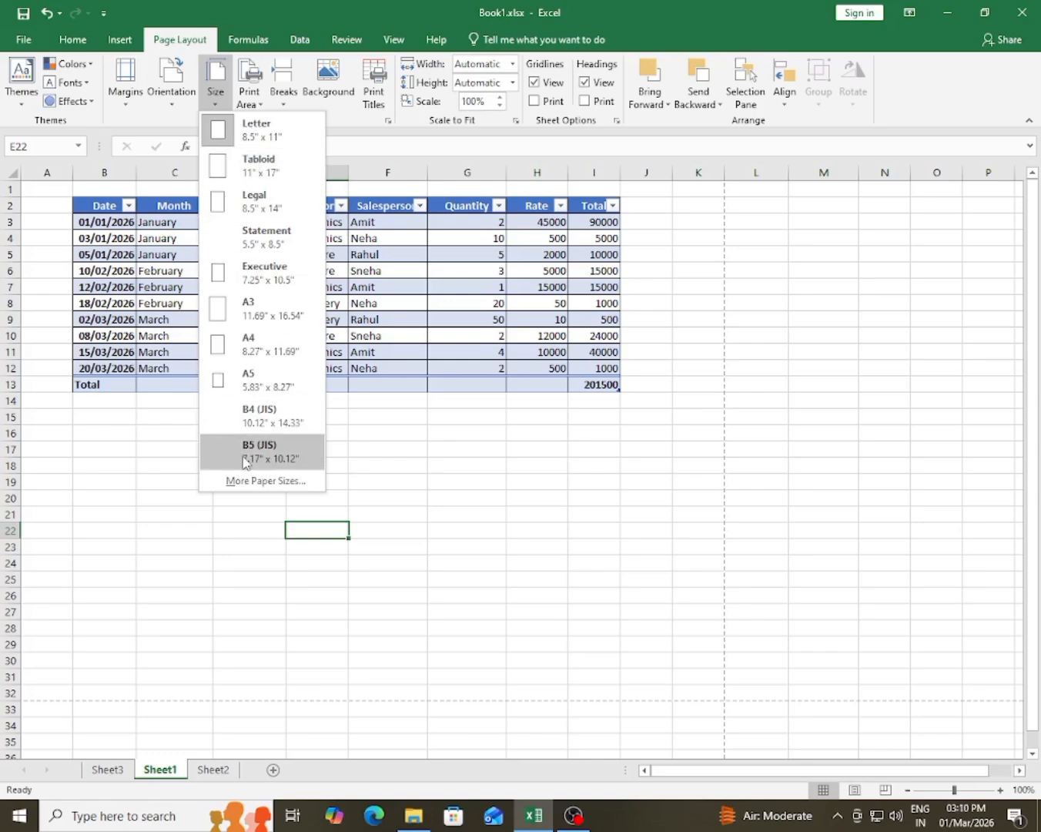
left_click(254, 348)
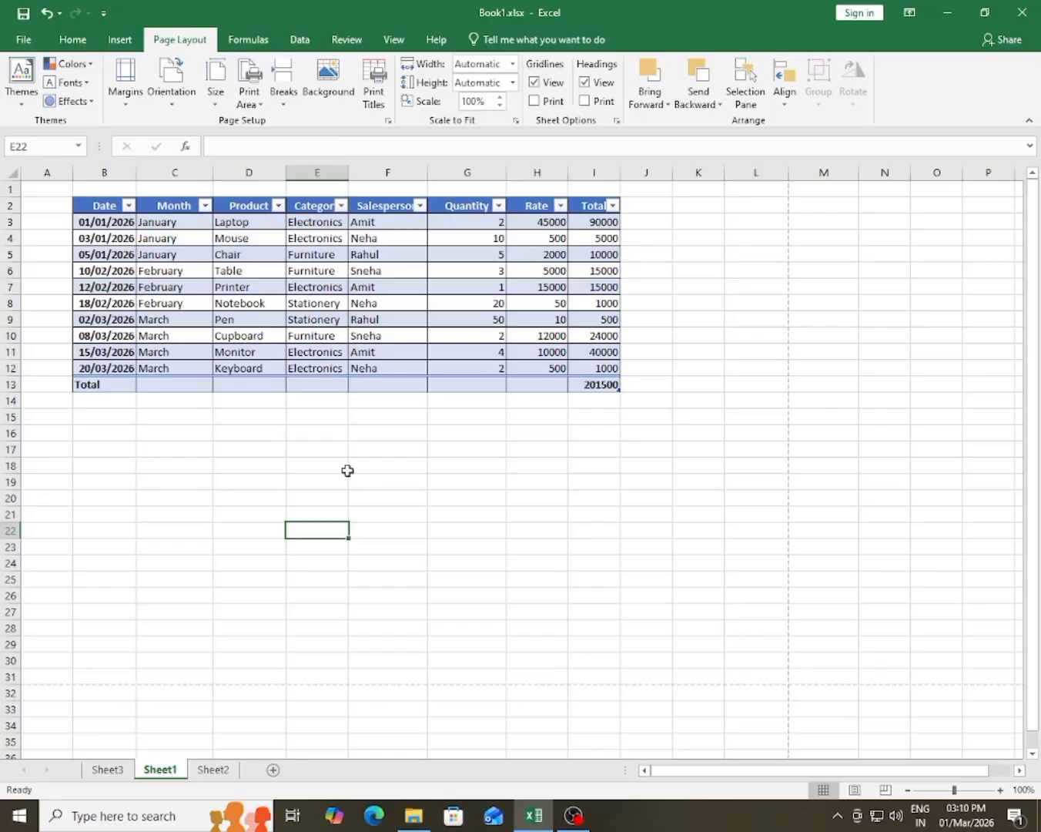
left_click(475, 499)
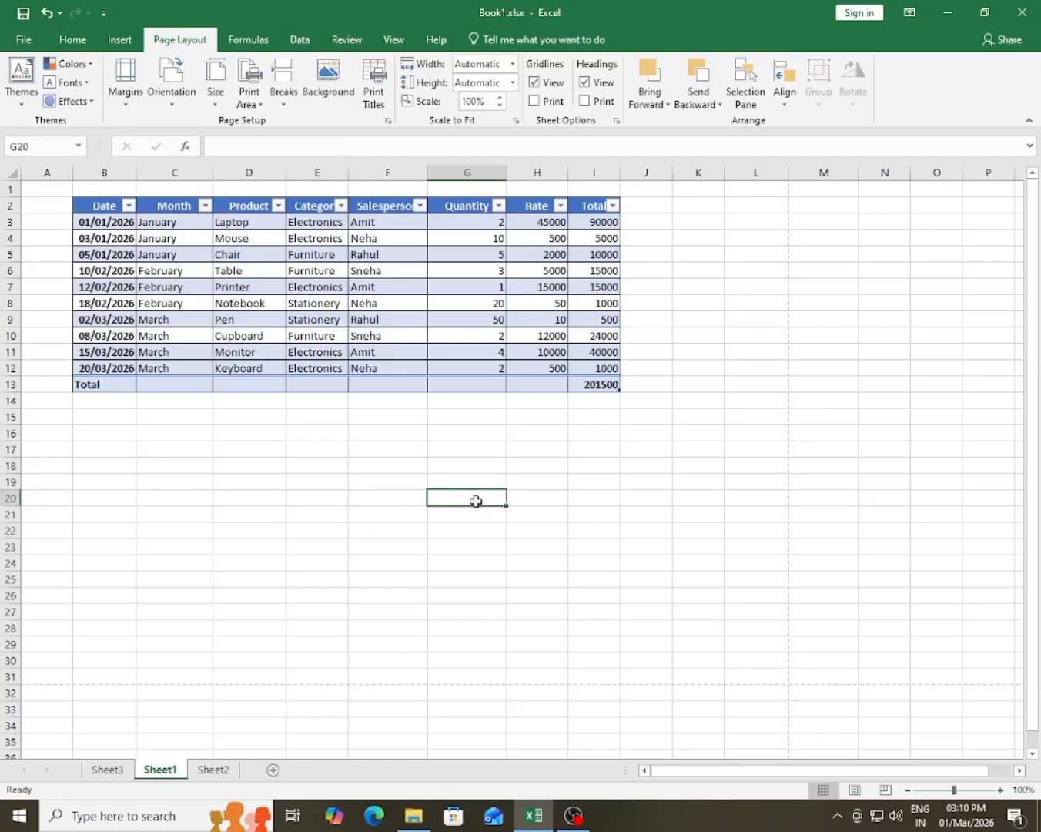
left_click(23, 38)
left_click(35, 262)
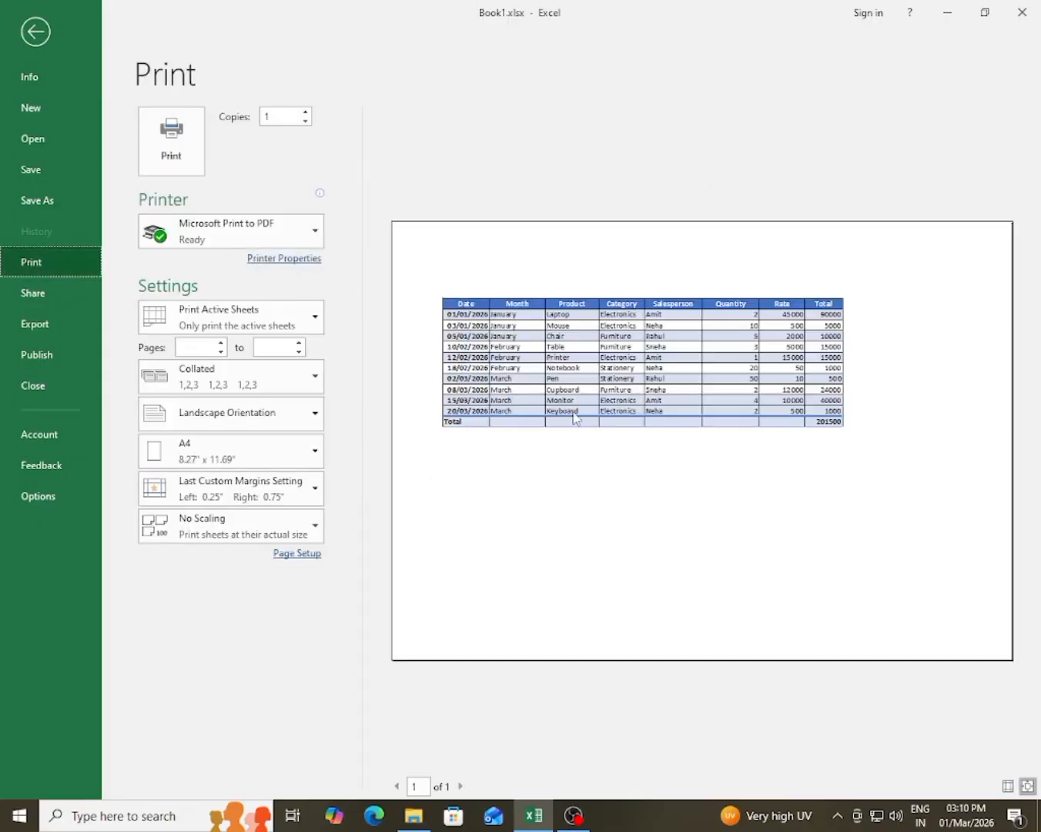
Step: Change the A4 page orientation to Portrait in the print settings, check the preview, and return to the worksheet
left_click(257, 405)
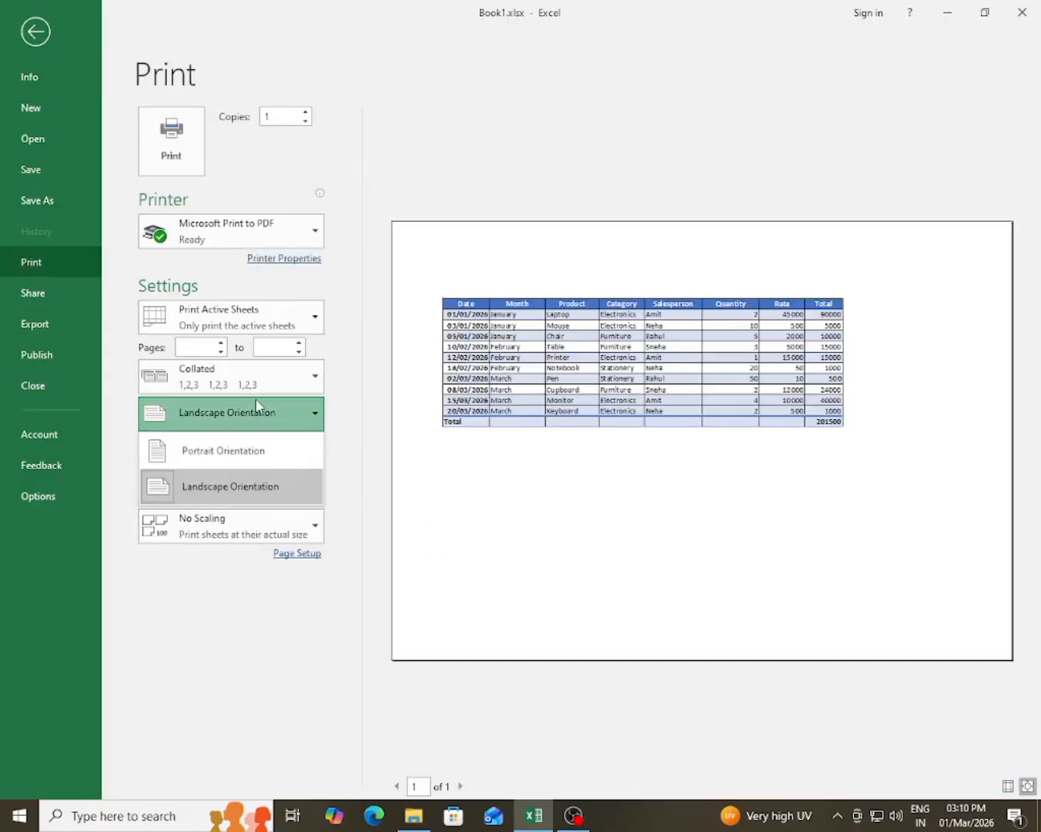
left_click(256, 448)
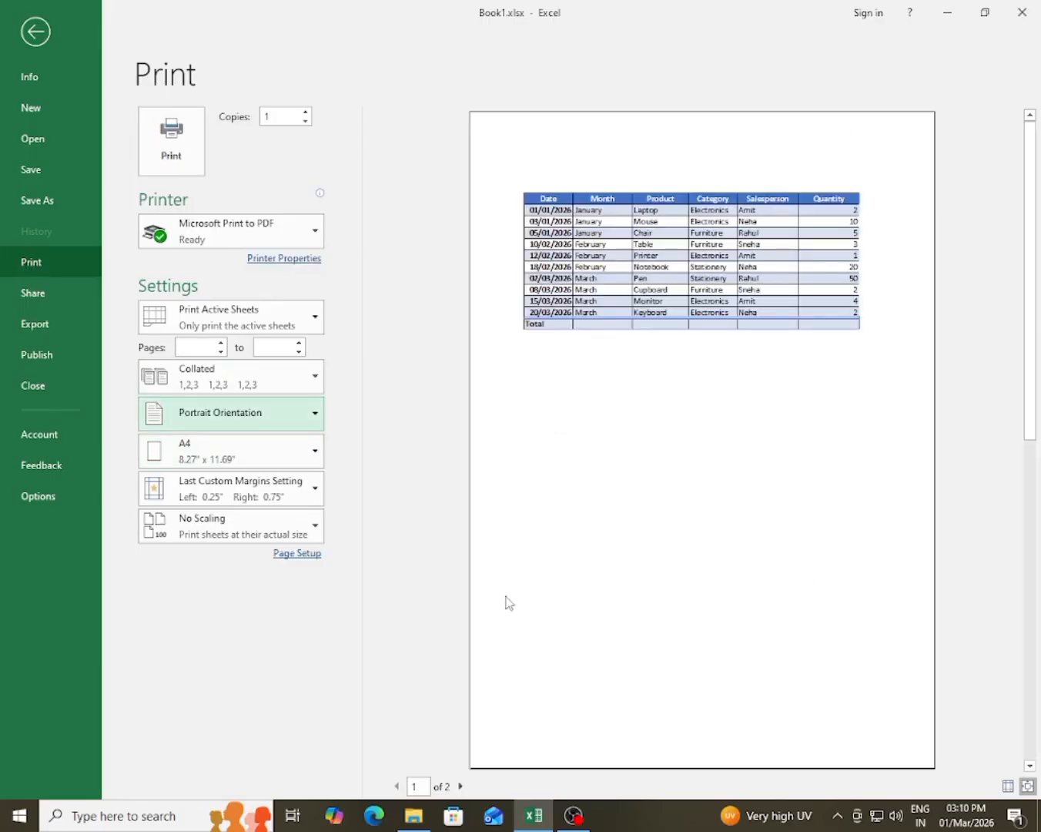
left_click(36, 39)
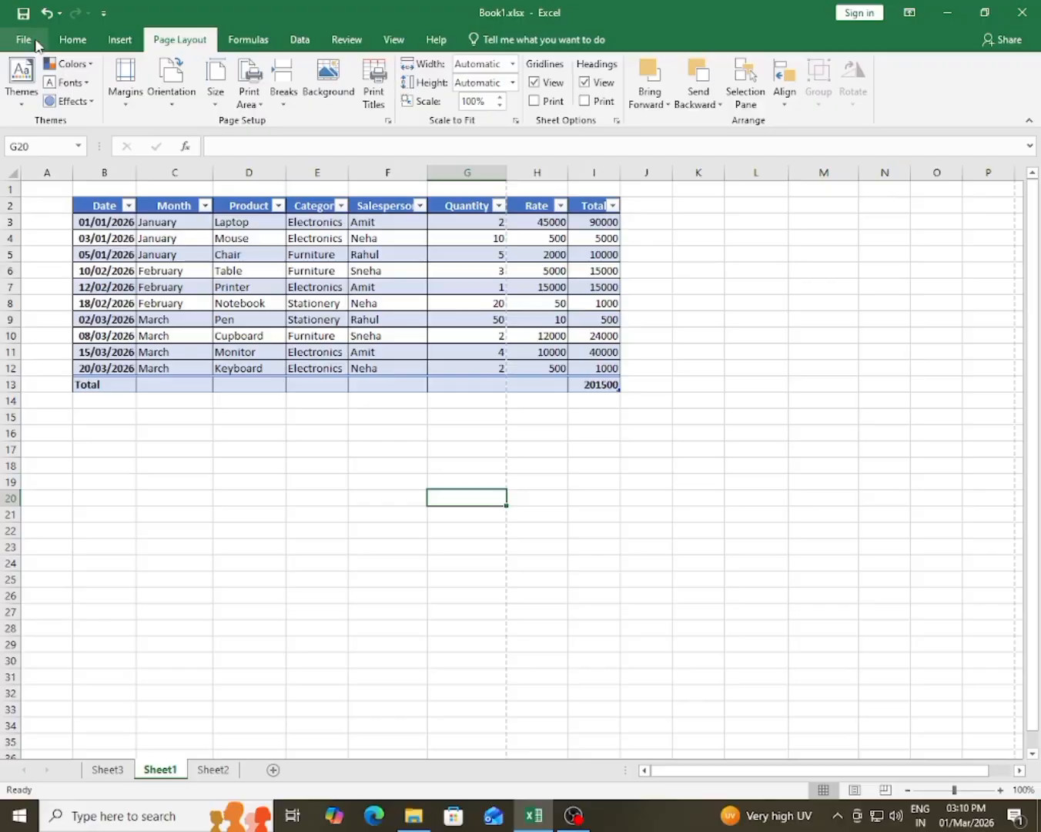
left_click(482, 580)
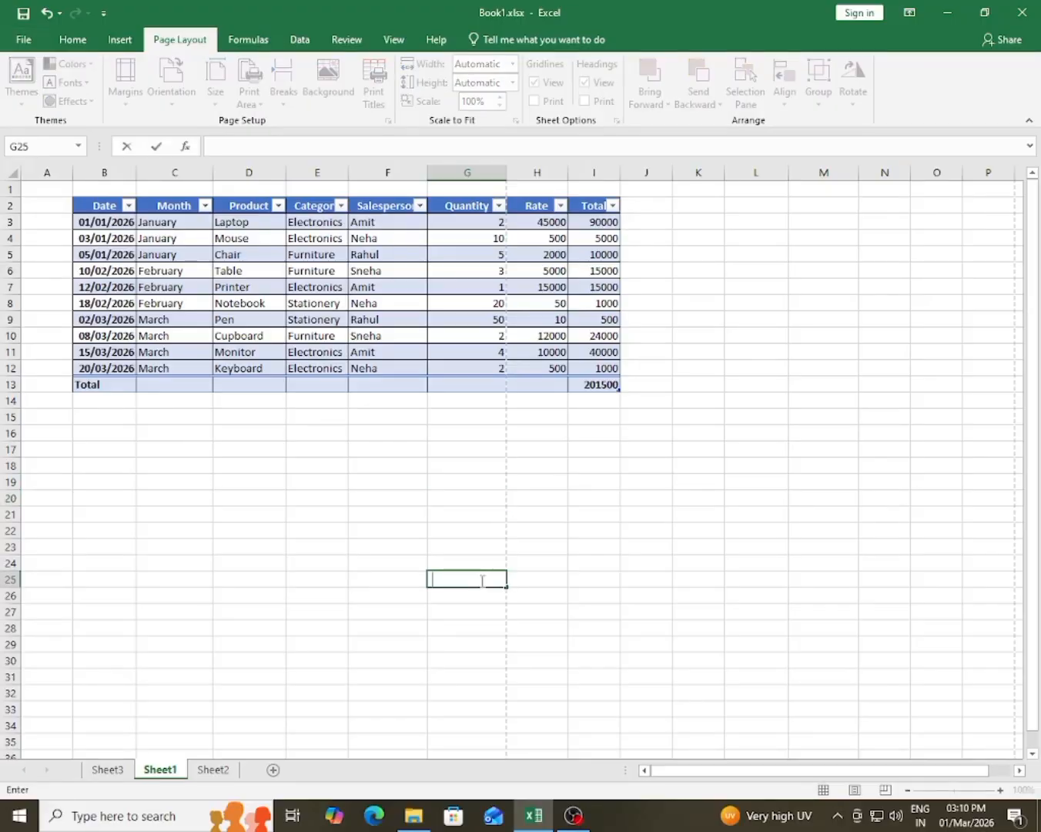
left_click(396, 528)
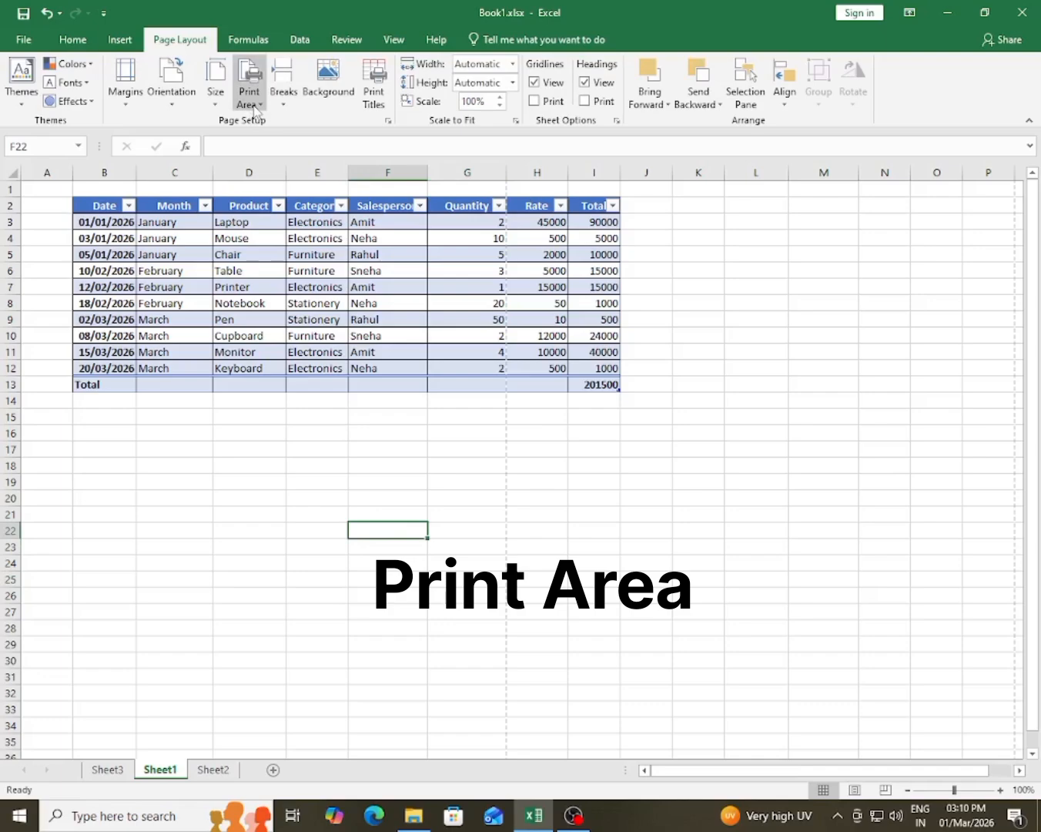
Step: Set the print area to B2:F12, covering the Date through Salesperson columns, and check it in the print preview
left_click(179, 483)
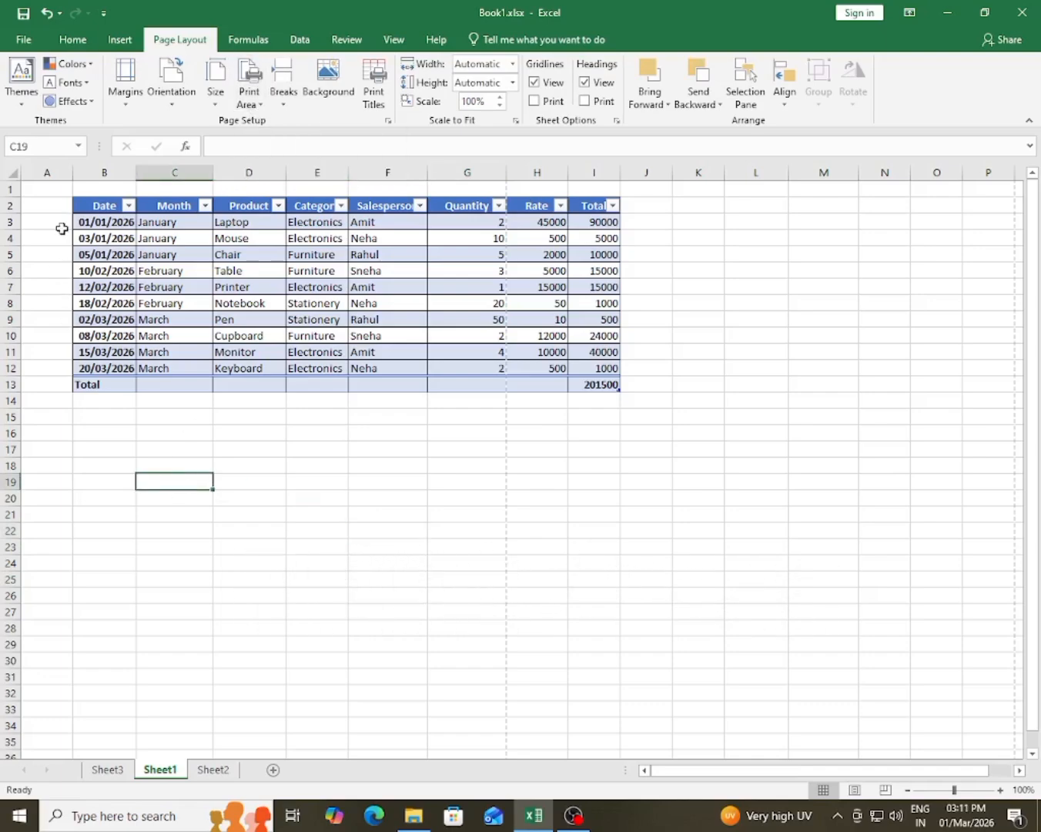
left_click_drag(81, 209, 389, 374)
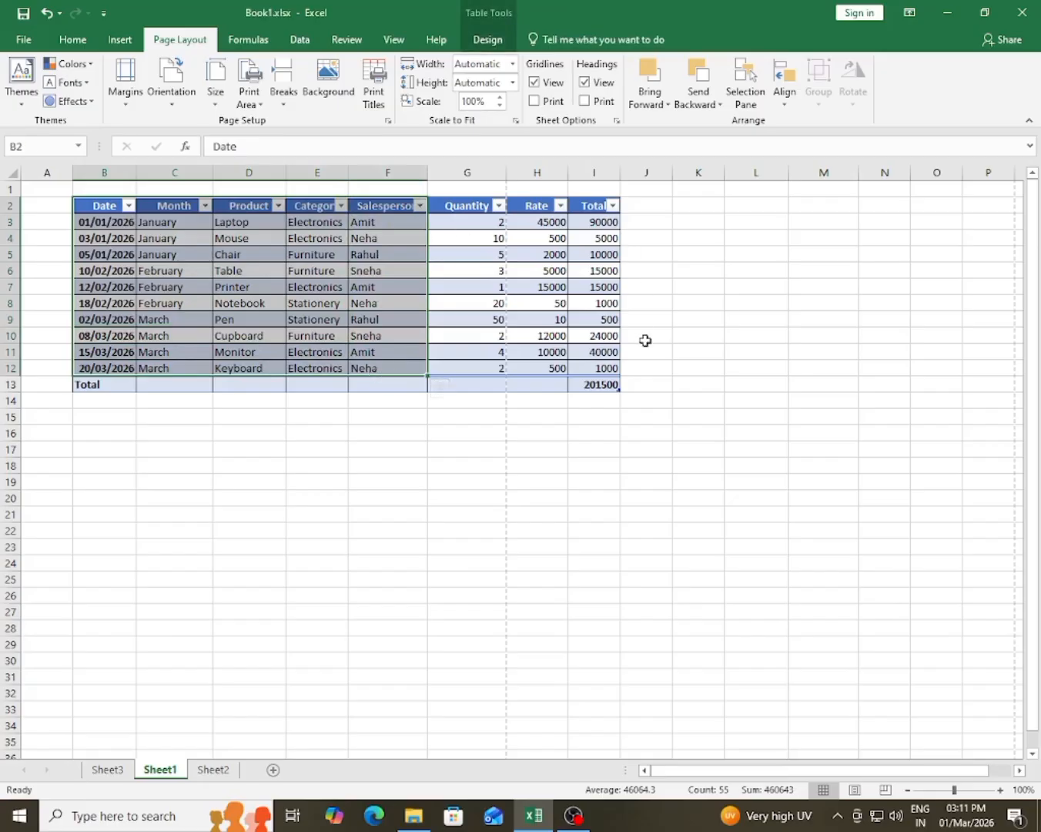
left_click(210, 484)
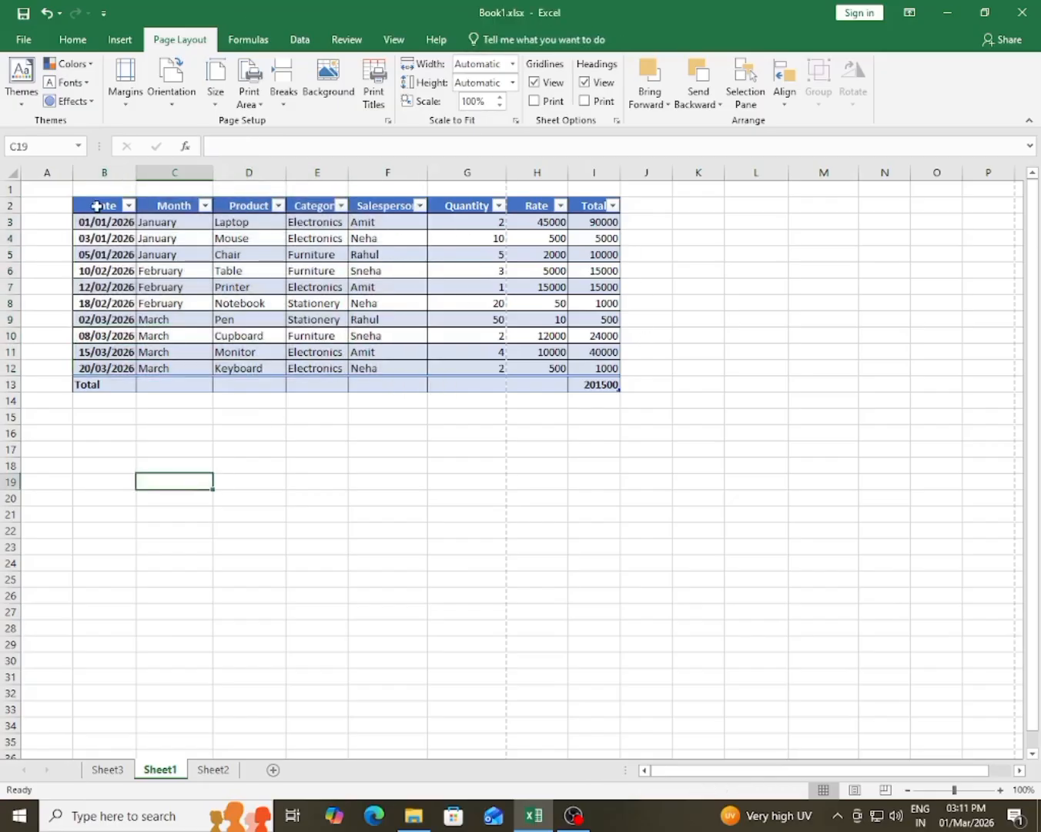
left_click_drag(96, 206, 401, 361)
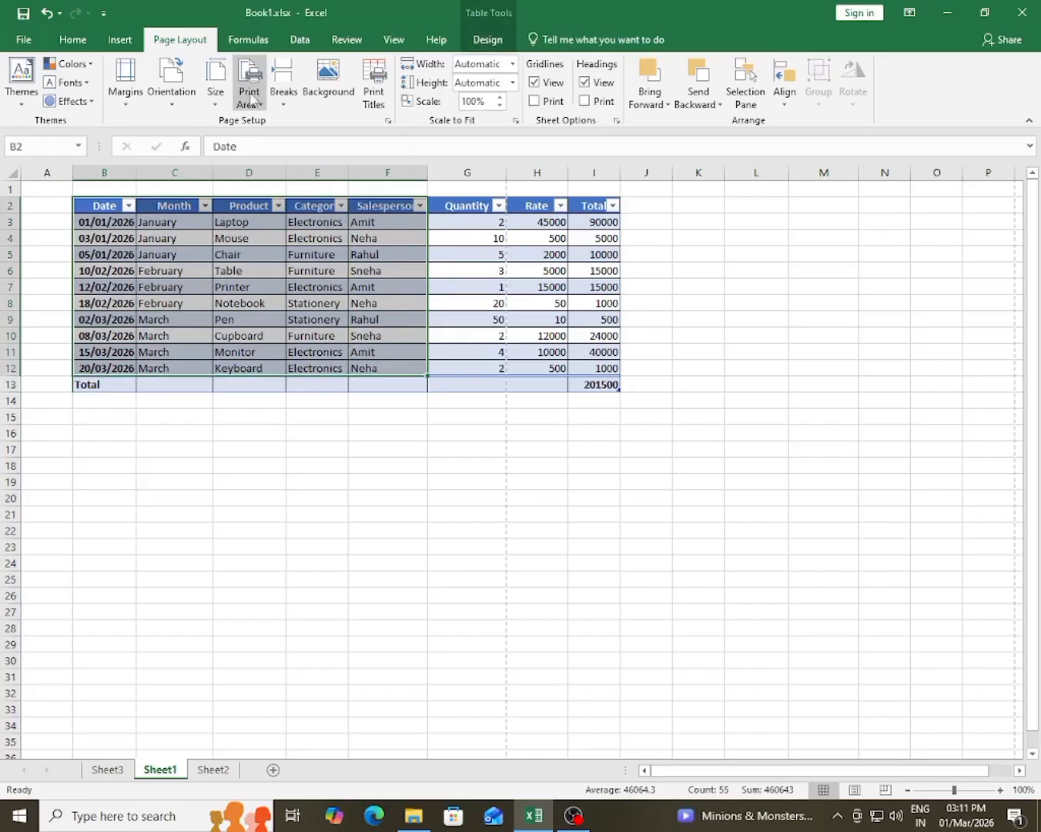
left_click(251, 98)
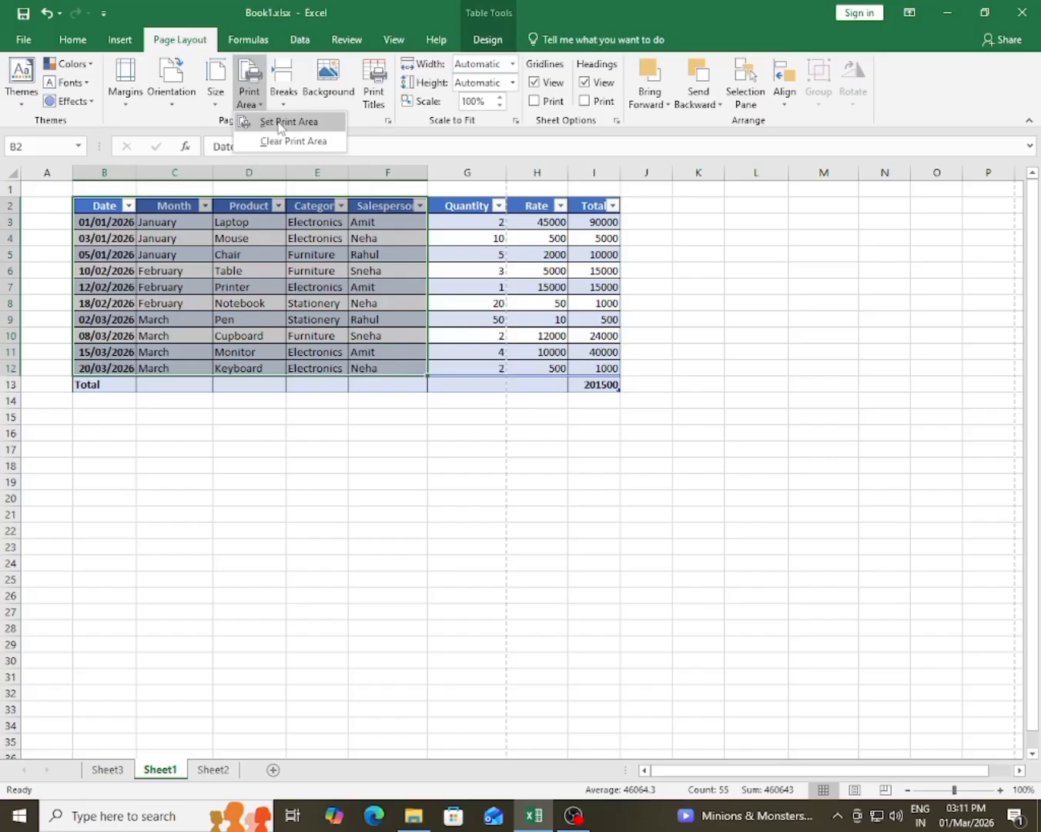
left_click(280, 123)
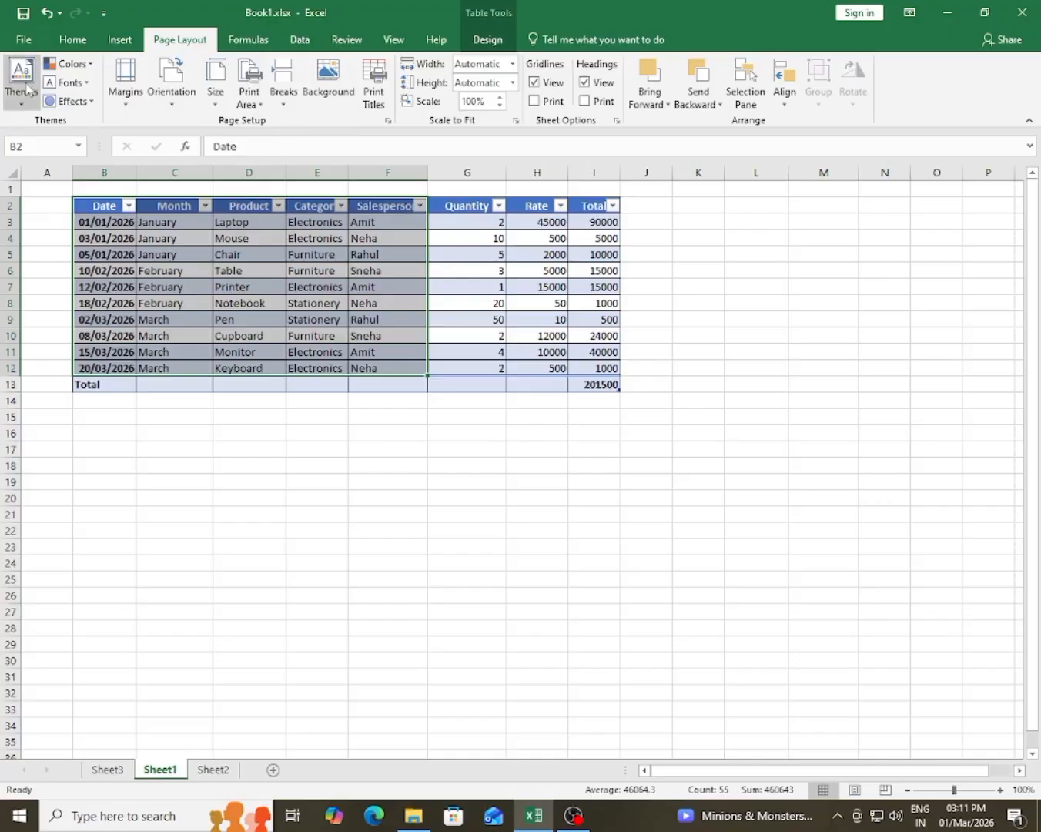
left_click(29, 41)
left_click(67, 260)
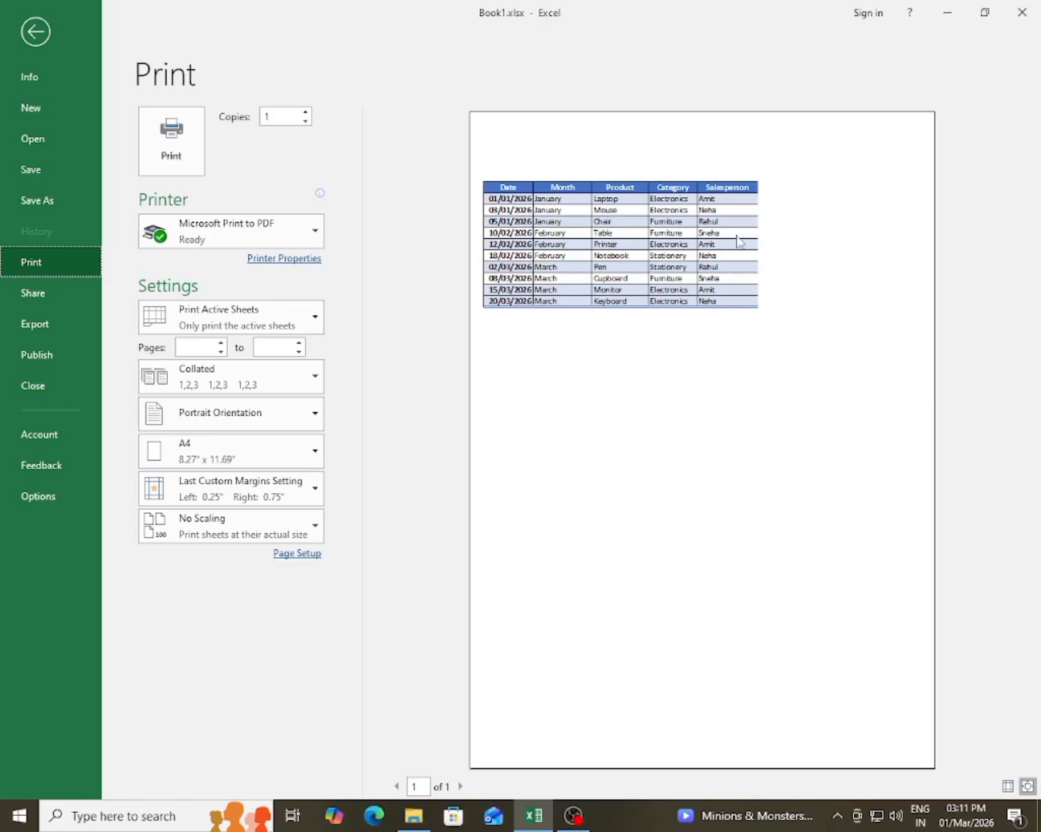
key("Escape")
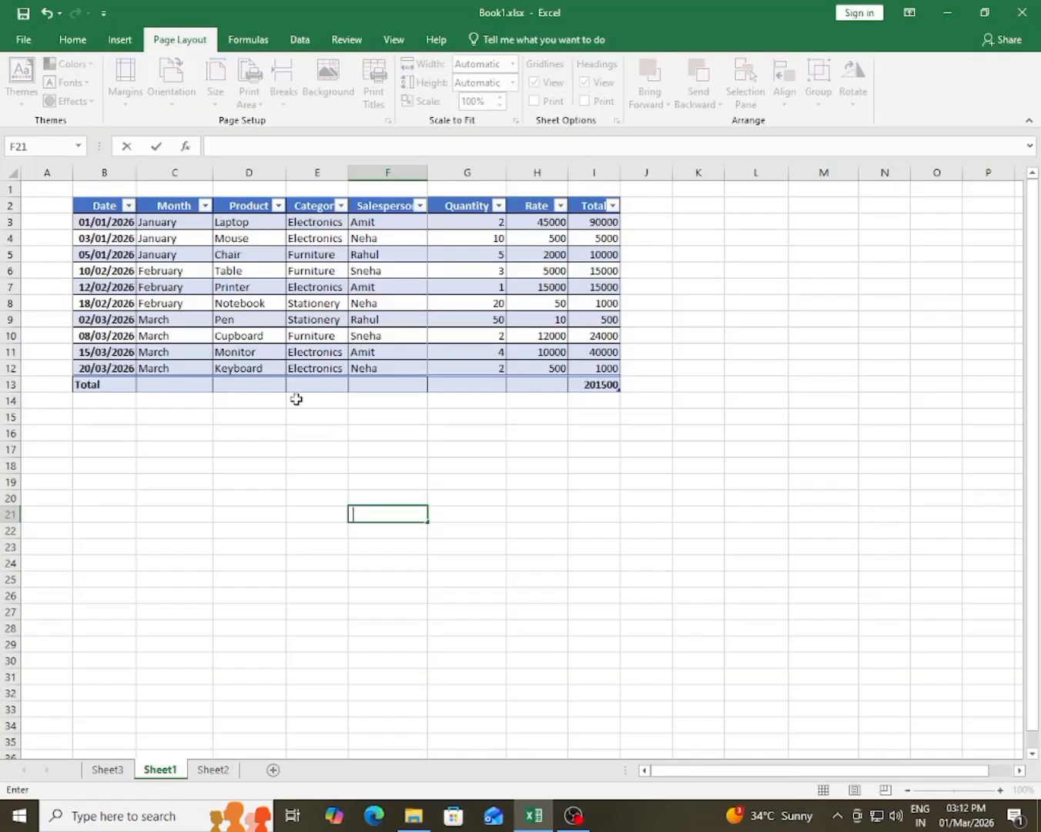
left_click(393, 497)
Step: Look over the formula function library and the list of AutoSum functions
left_click(248, 39)
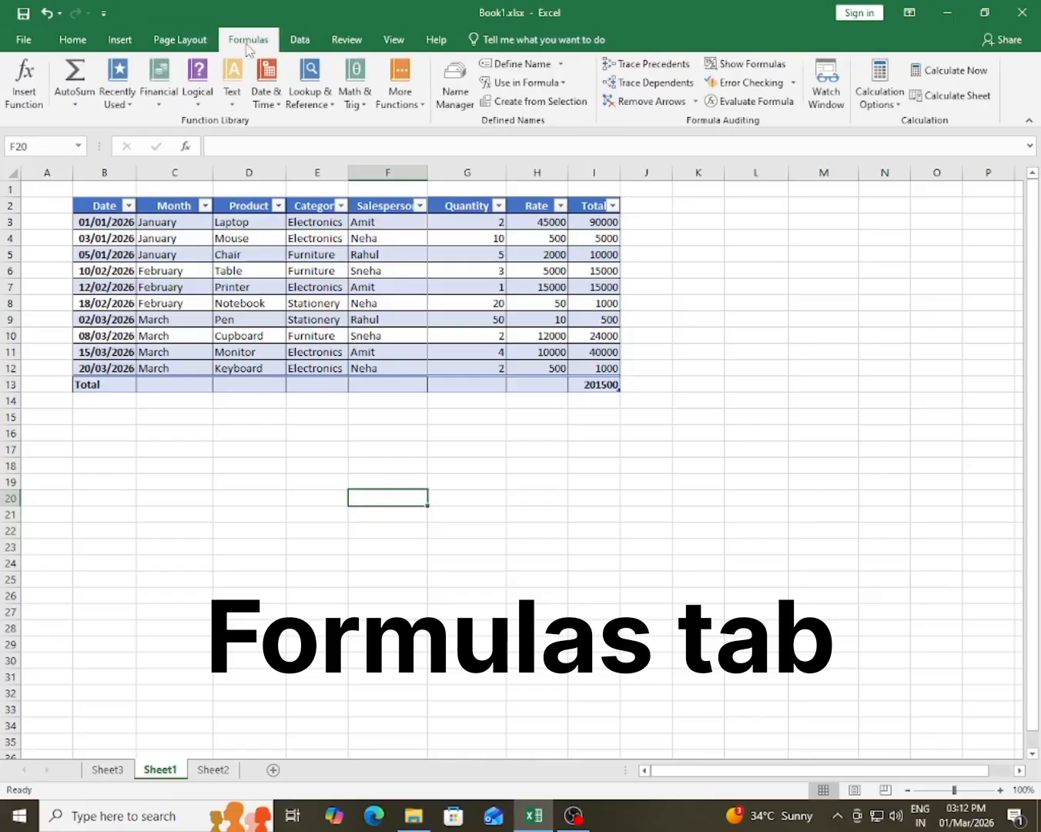
left_click(73, 106)
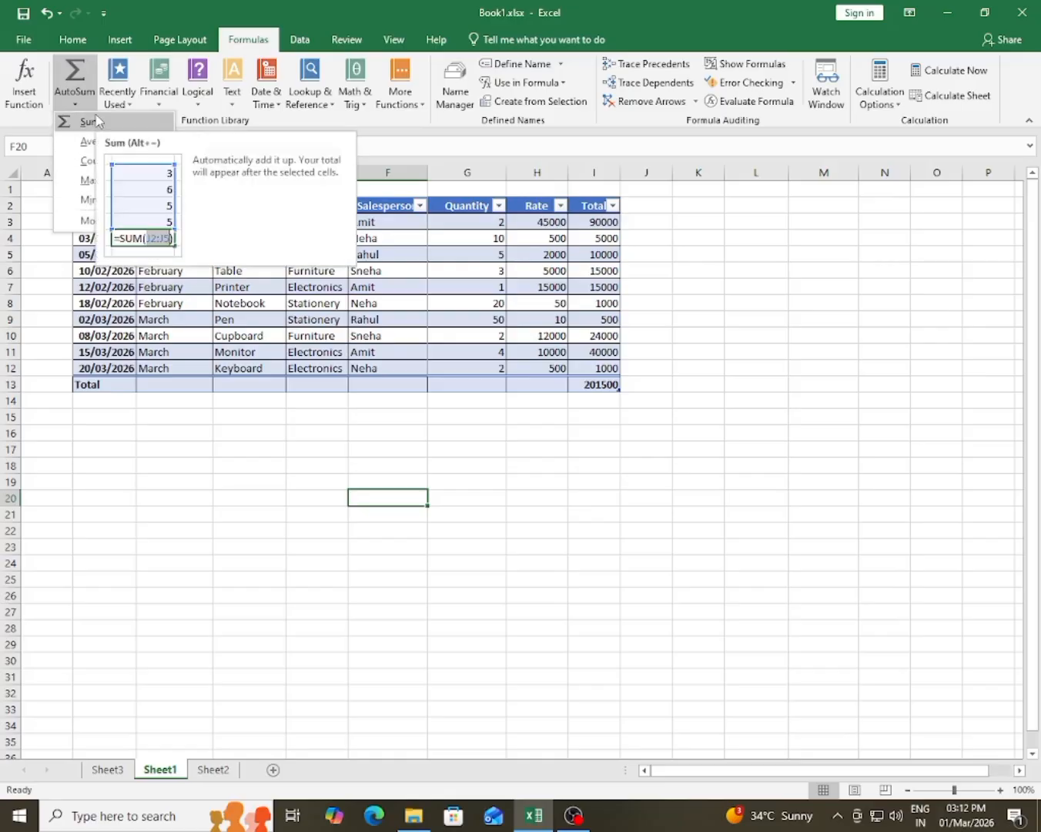
left_click(255, 542)
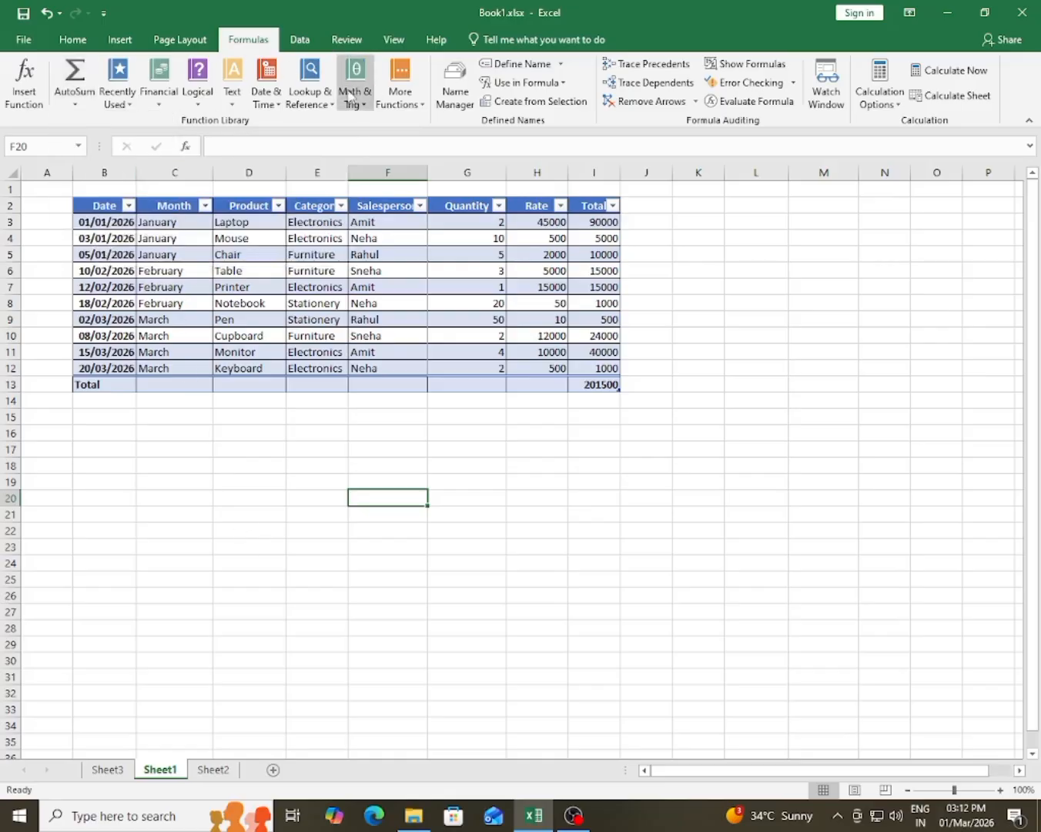
left_click(267, 543)
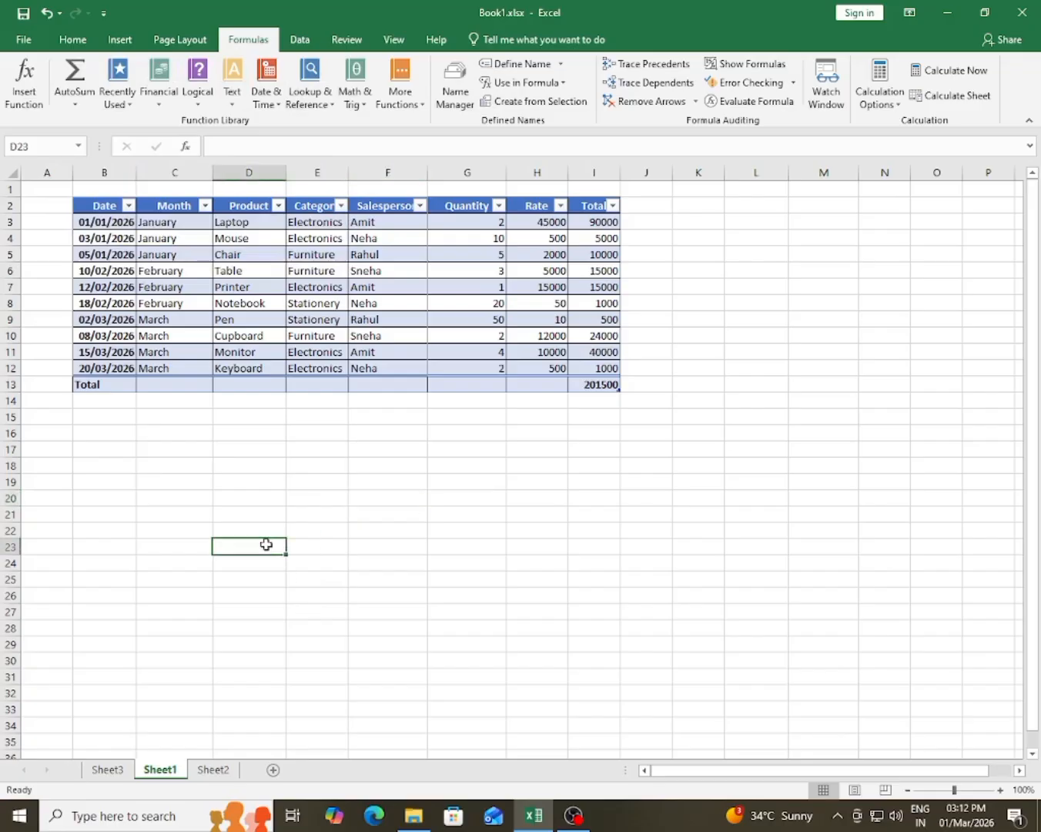
left_click(416, 533)
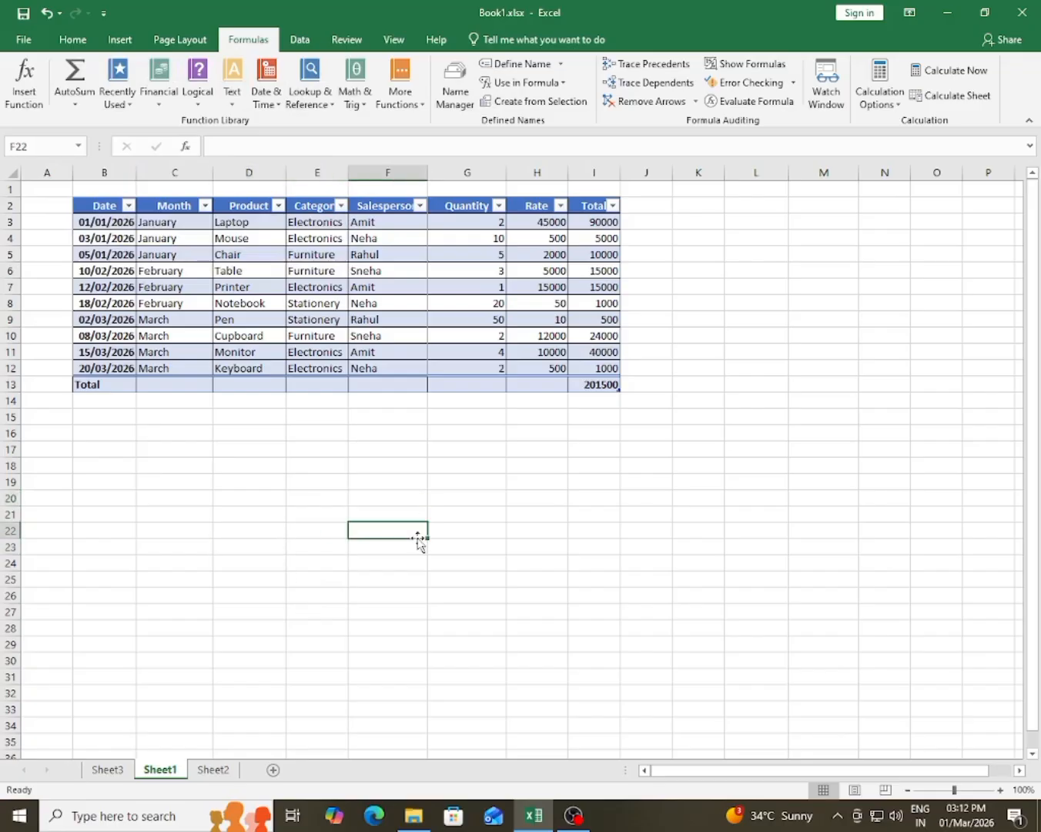
Step: Examine the data tools and the sort and filter options of the table's Date column, leaving them unapplied
left_click(299, 42)
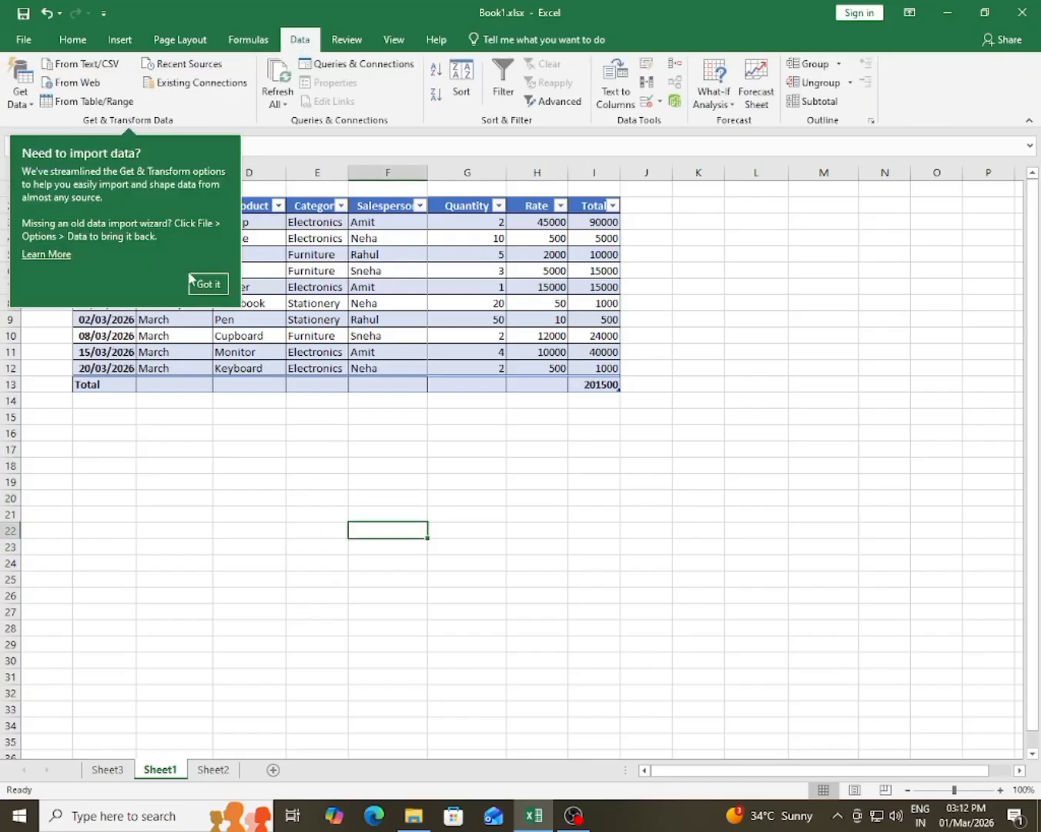
left_click(205, 283)
left_click(254, 566)
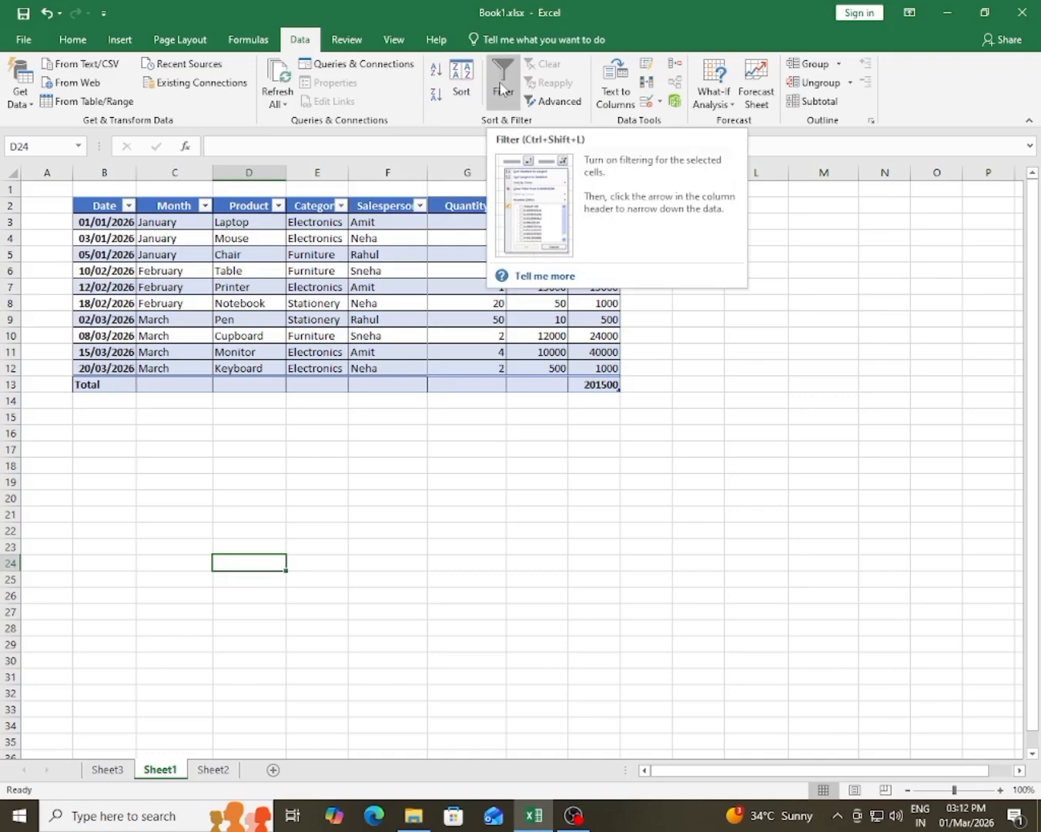
left_click(332, 451)
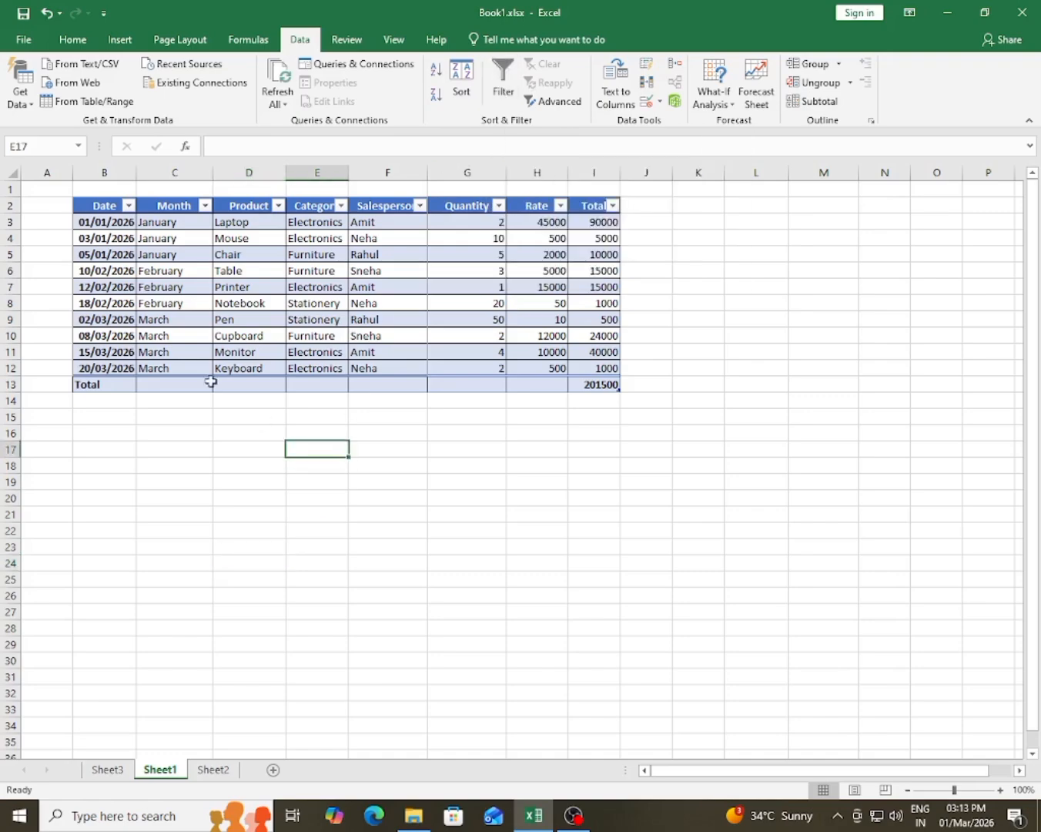
left_click(128, 207)
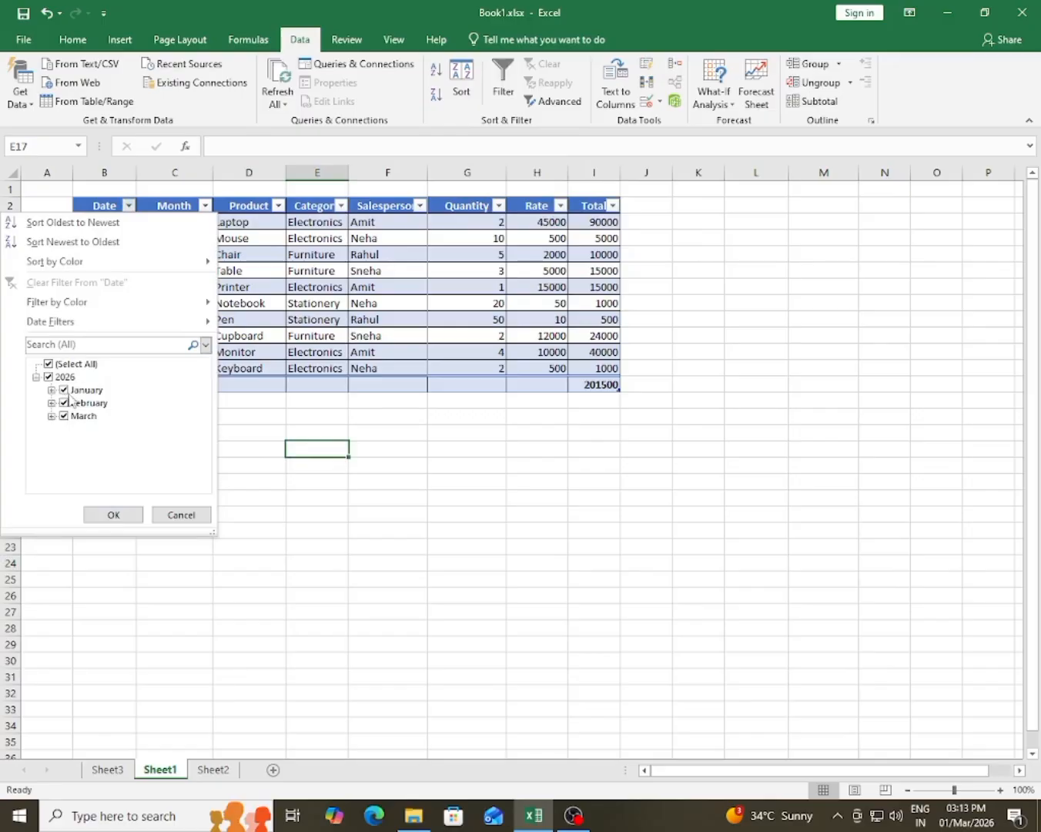
left_click(181, 513)
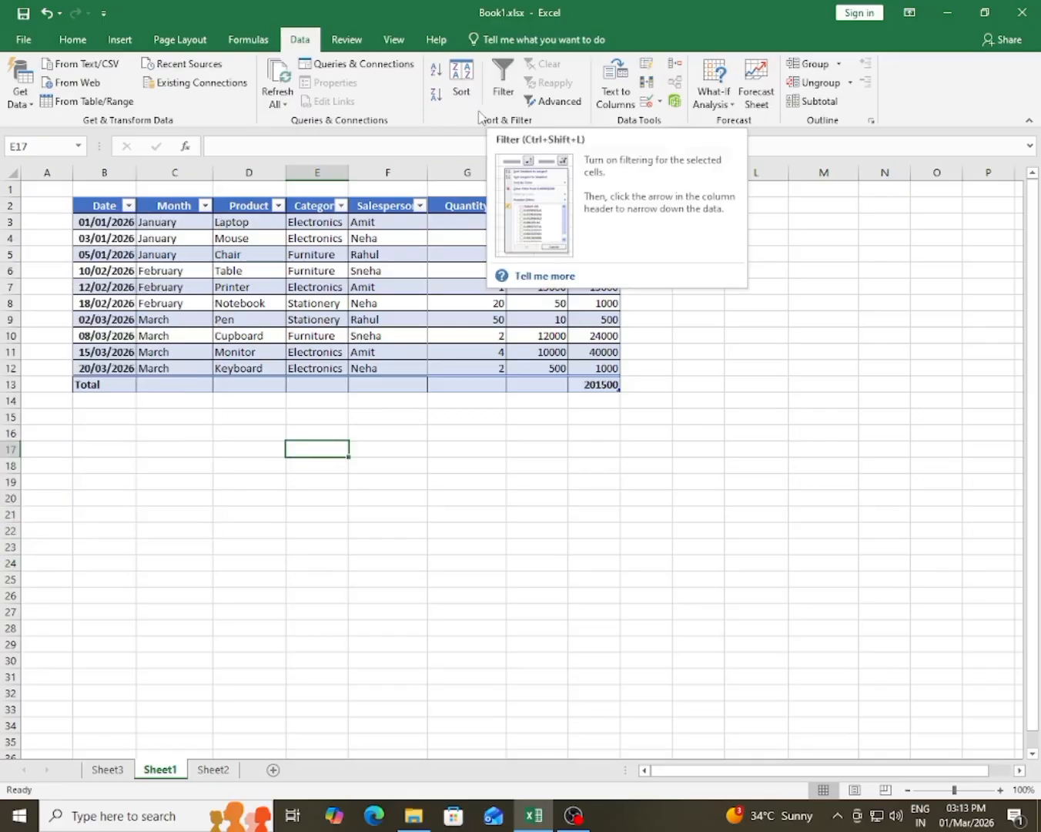
Step: Try sorting the sales table by the Month column from A to Z and inspect the reordered months
left_click(176, 224)
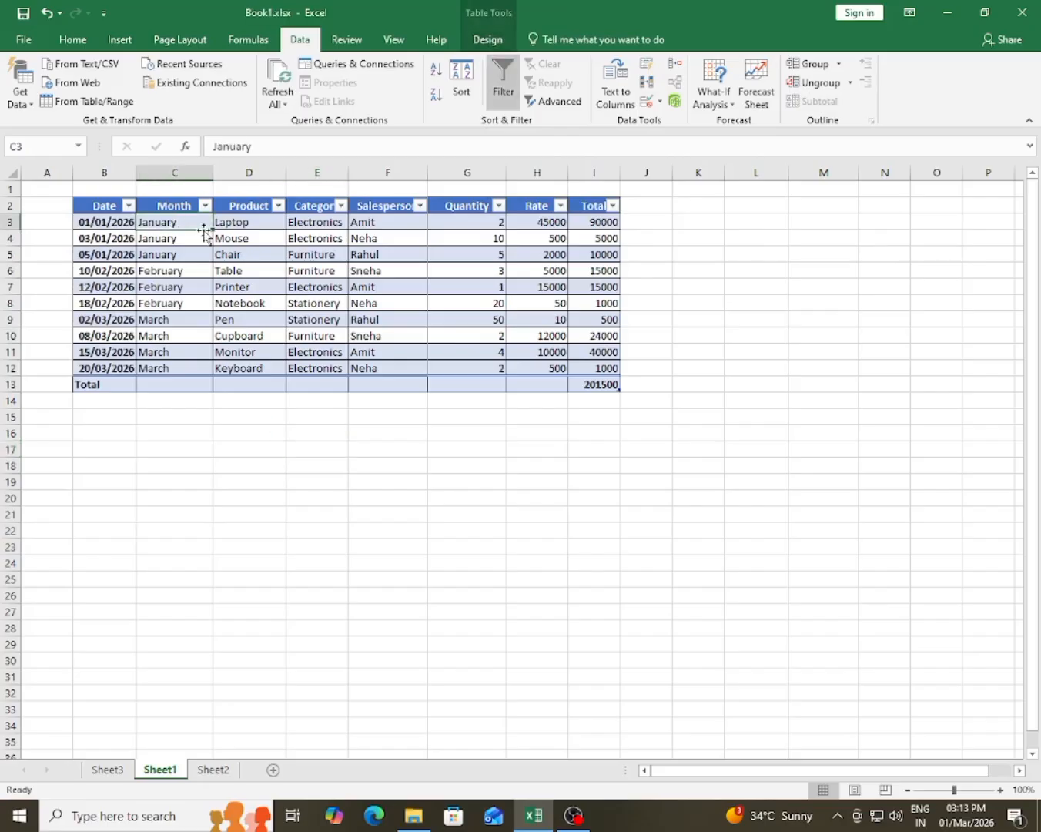
left_click_drag(166, 222, 190, 367)
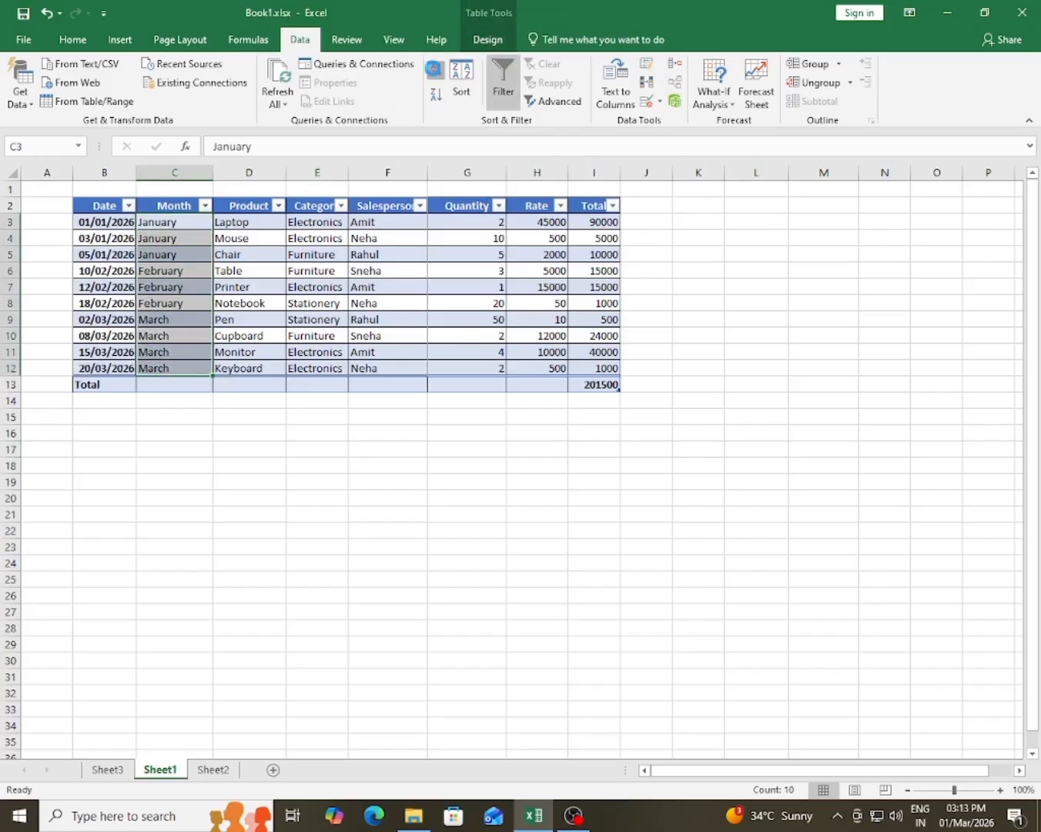
left_click(436, 69)
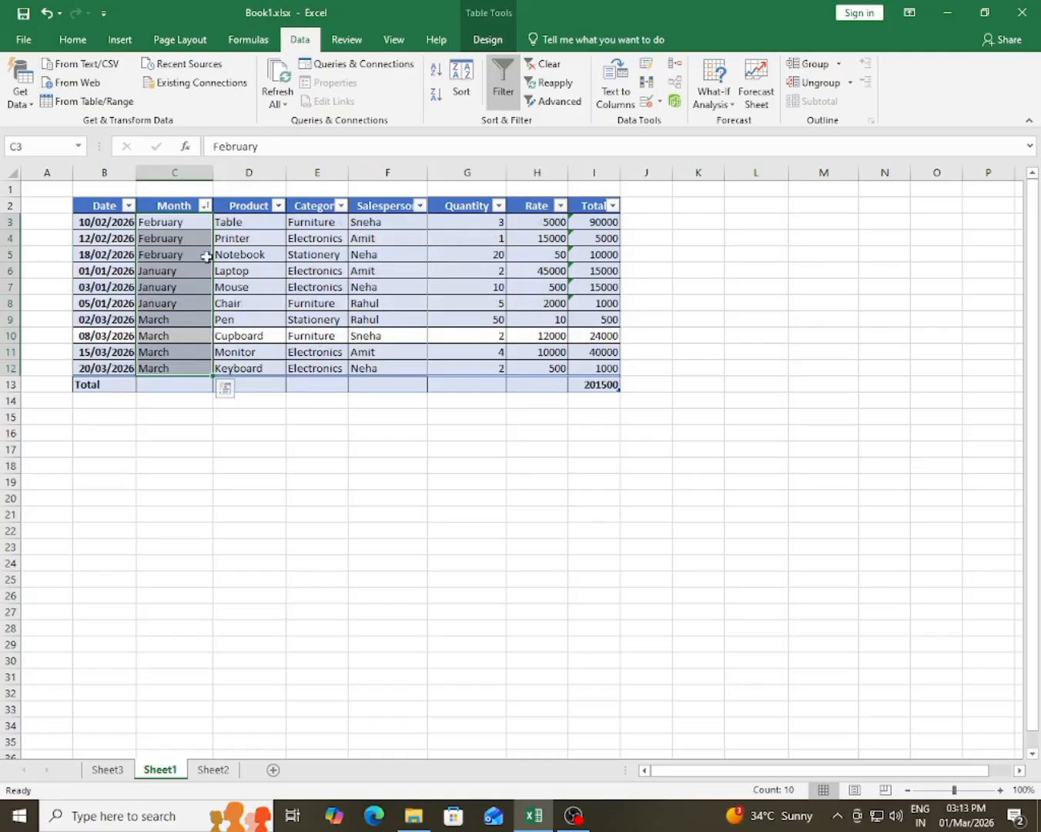
left_click_drag(180, 223, 182, 241)
left_click_drag(153, 287, 169, 361)
left_click(256, 340)
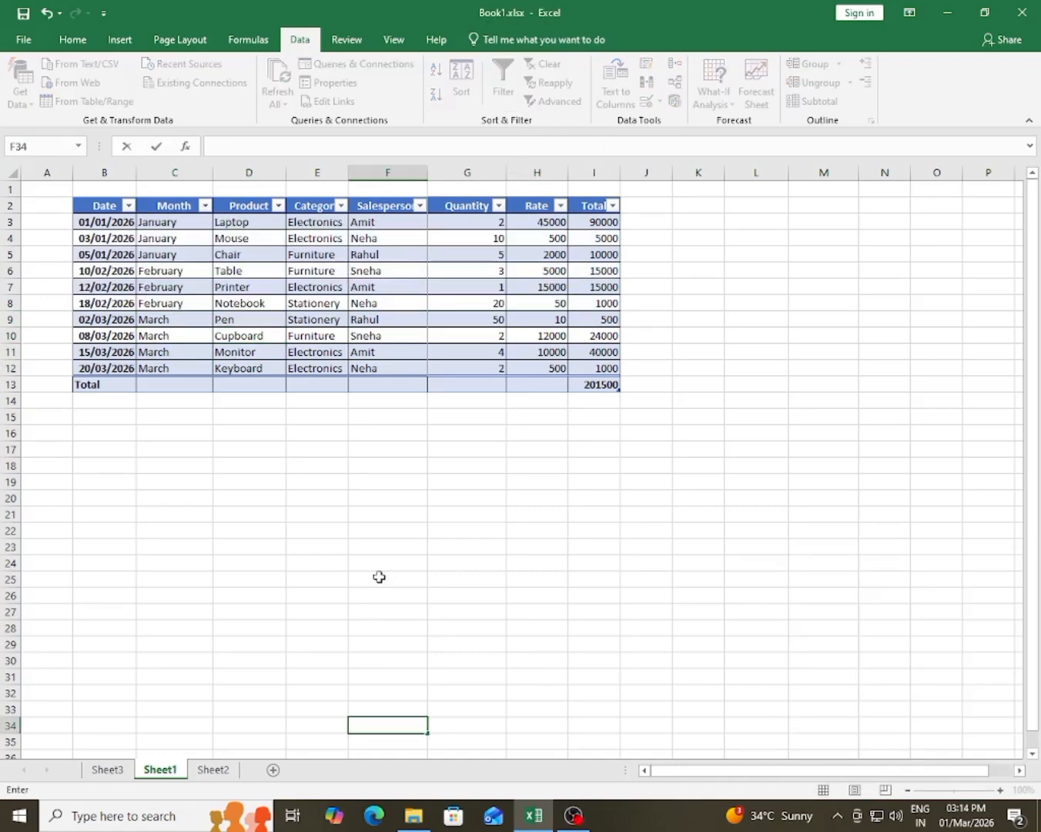
Step: Look over the review tools and start a new comment on cell F3 in the Salesperson column
left_click(448, 581)
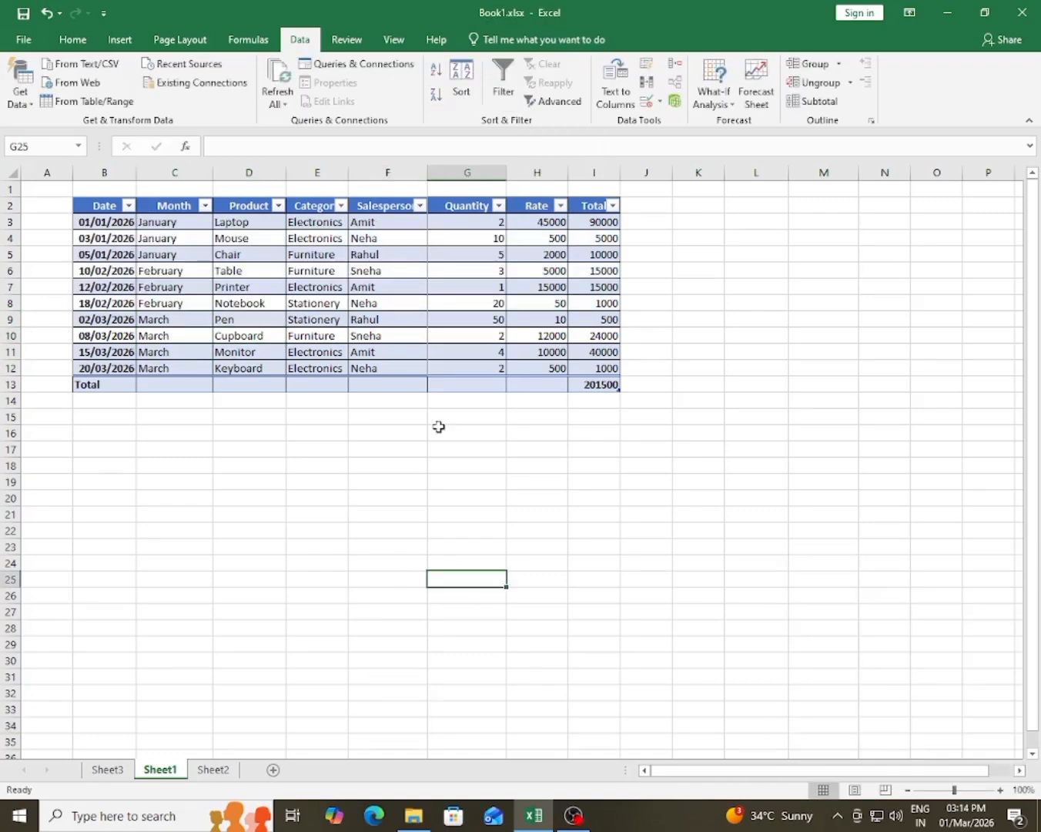
left_click(348, 38)
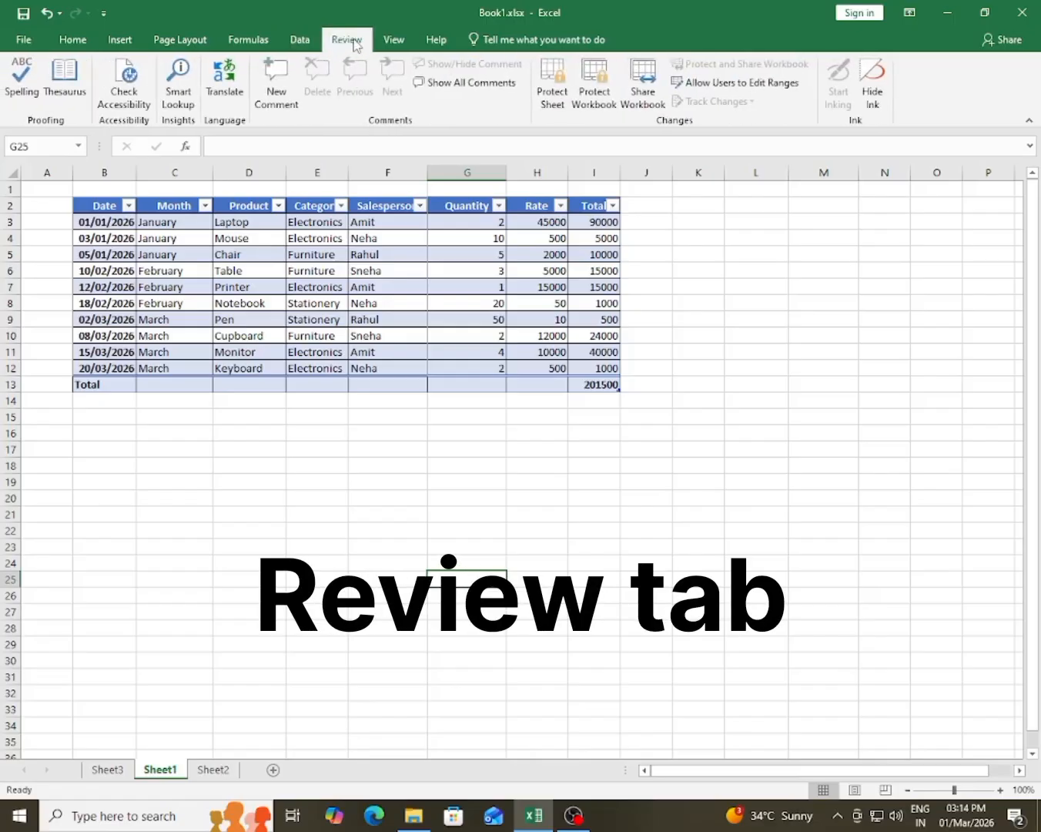
left_click(255, 270)
left_click(253, 322)
left_click(267, 291)
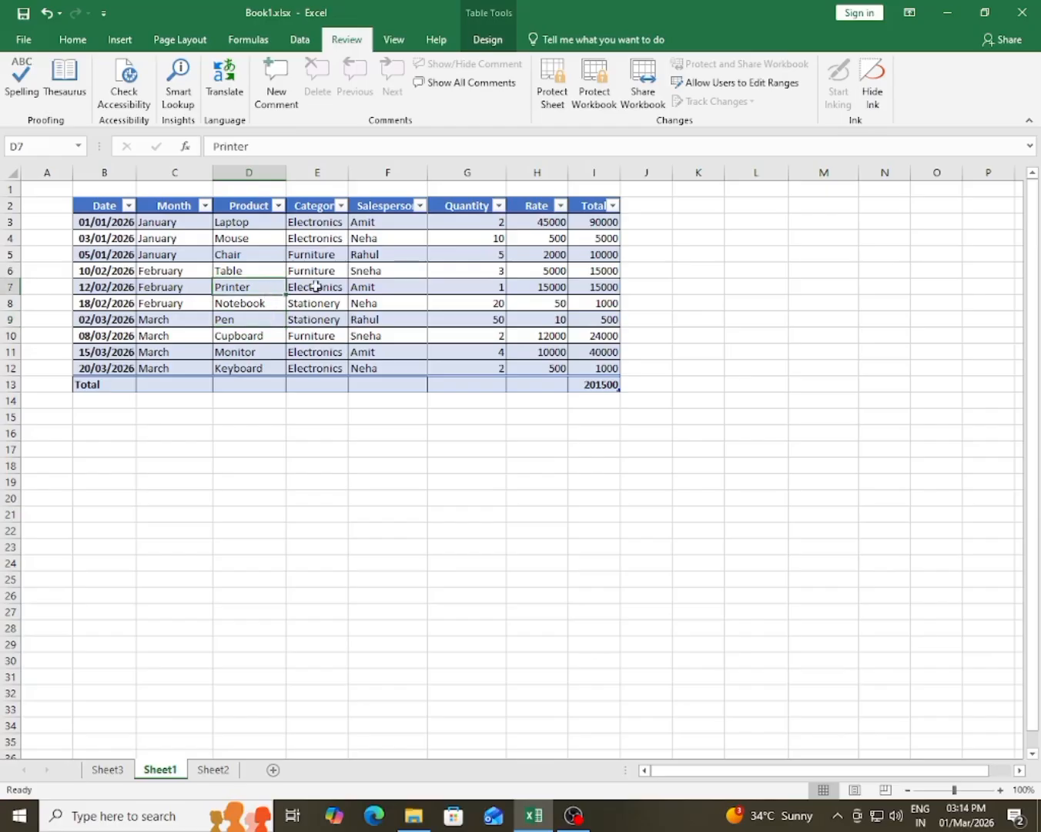
left_click(343, 285)
left_click(232, 283)
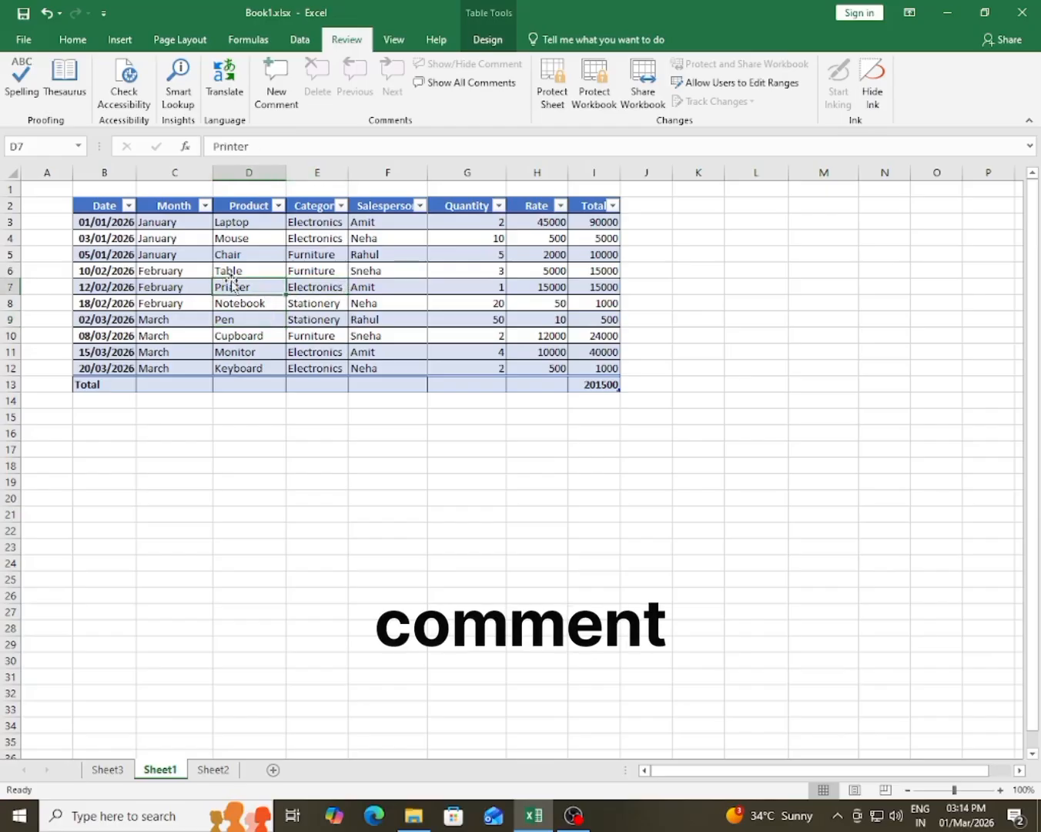
left_click(259, 224)
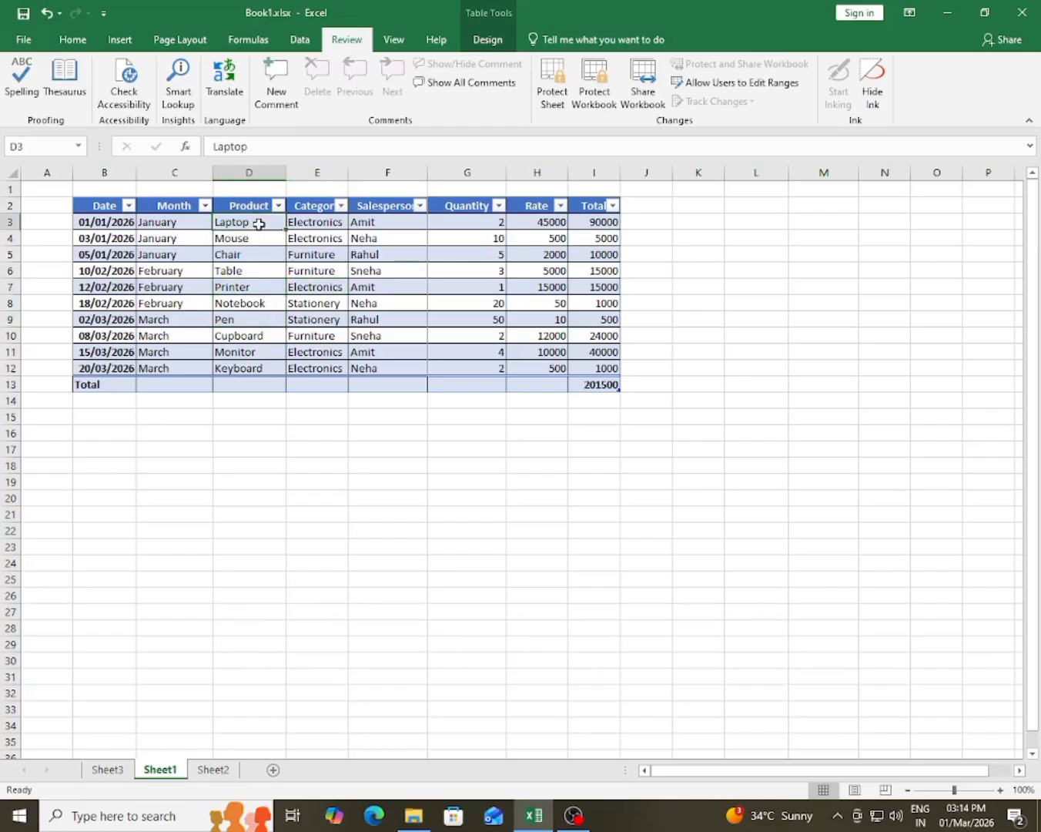
left_click(385, 221)
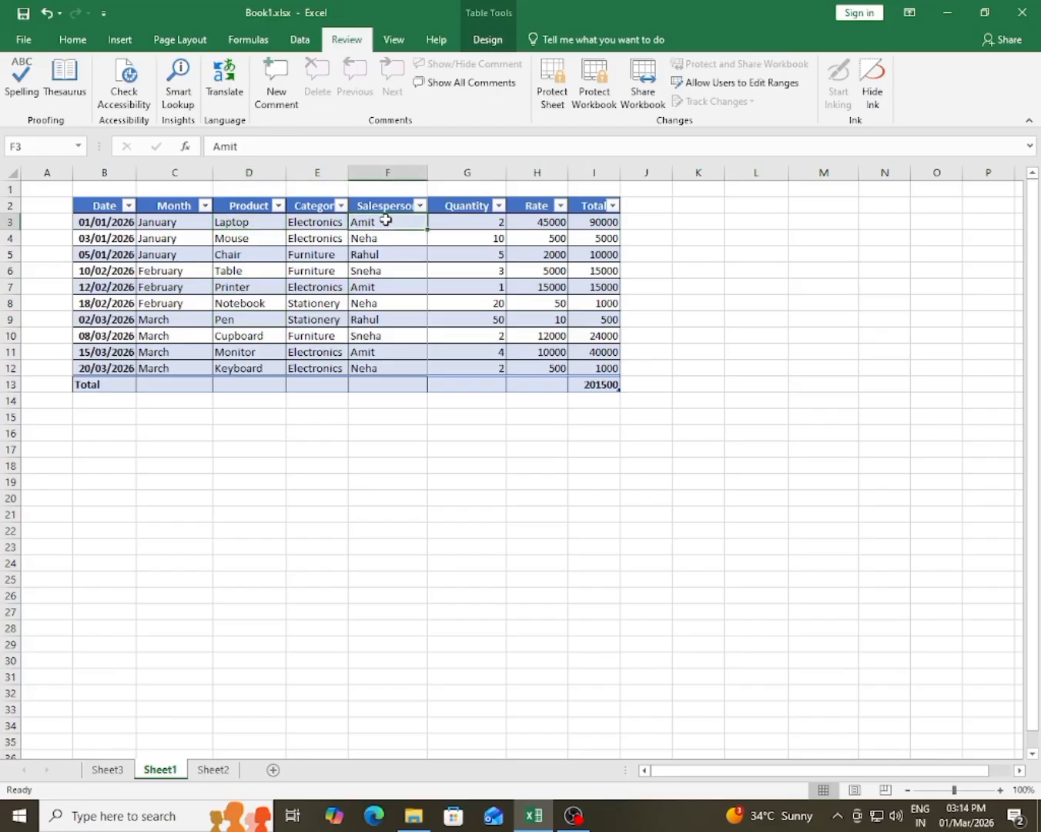
left_click(278, 93)
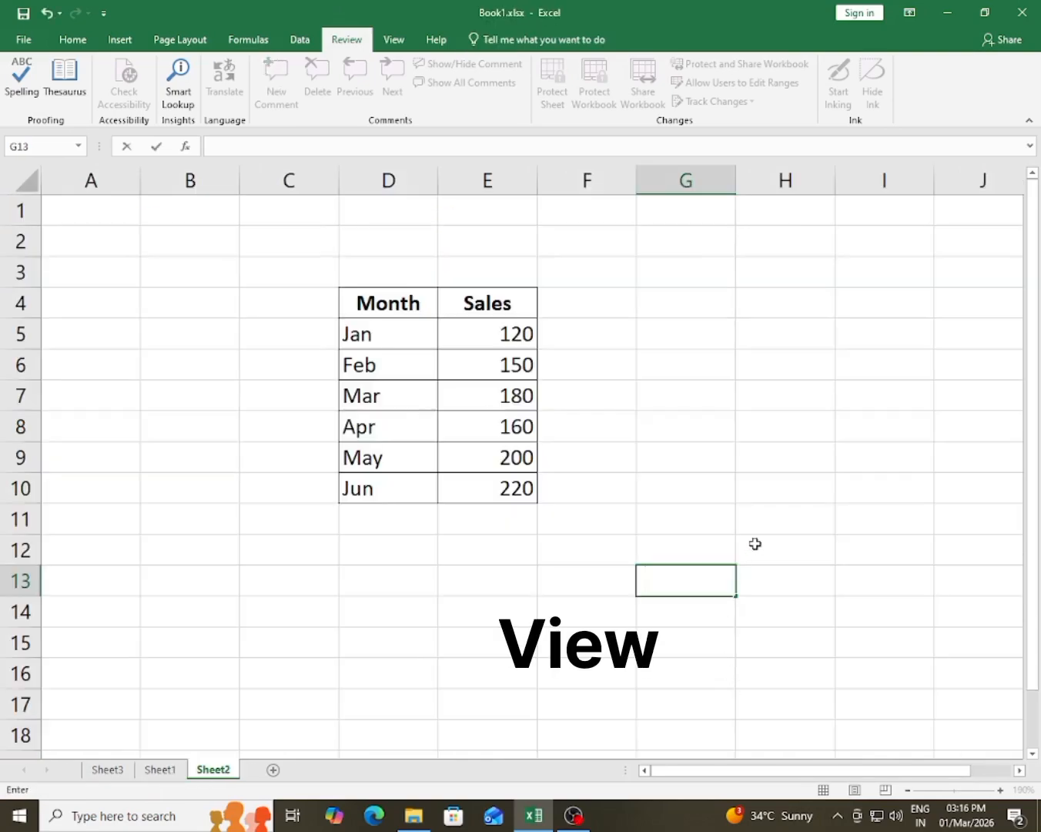
Step: Show Sheet2 in Page Break Preview
left_click(754, 544)
left_click(395, 42)
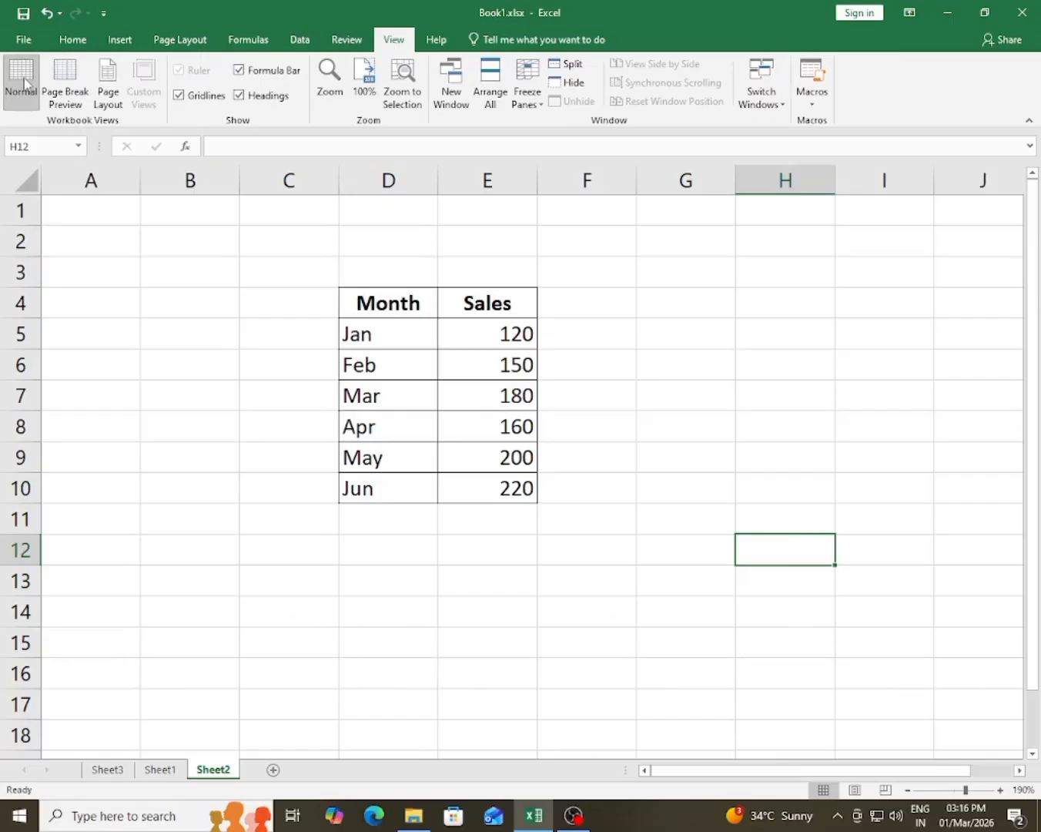
left_click(77, 82)
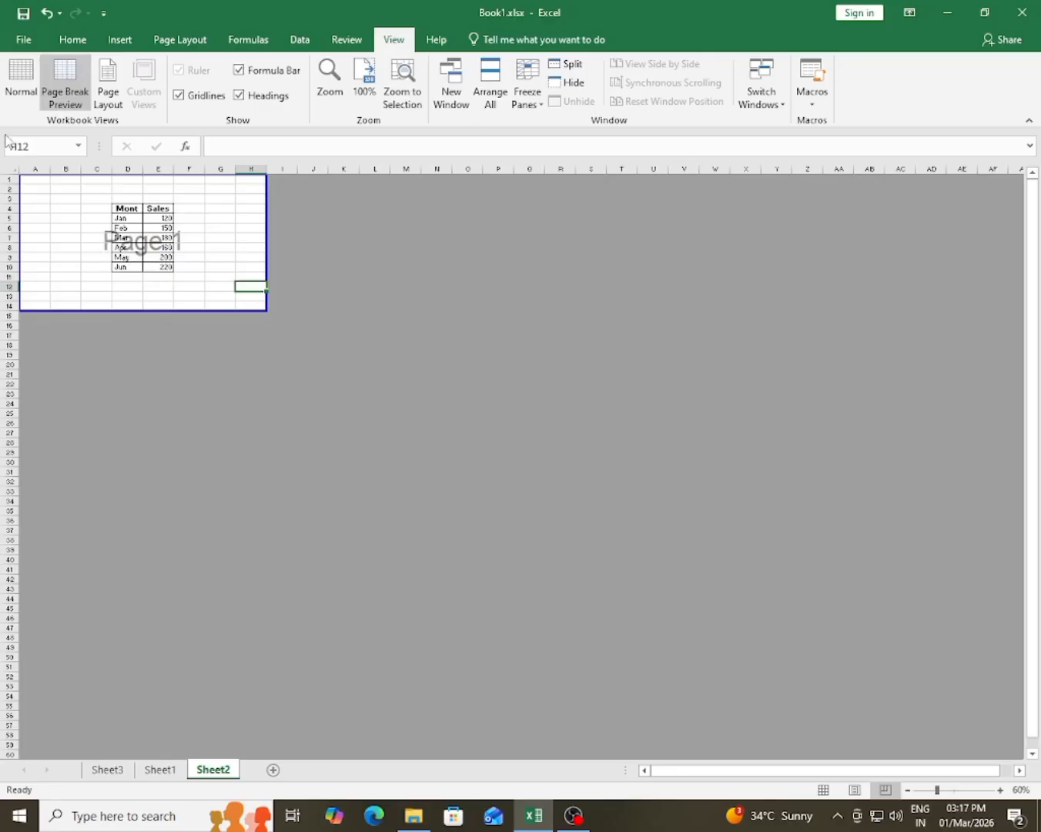
Step: Inspect Sheet2 and its header area in Page Layout view, and return the sheet to Normal view
left_click(108, 112)
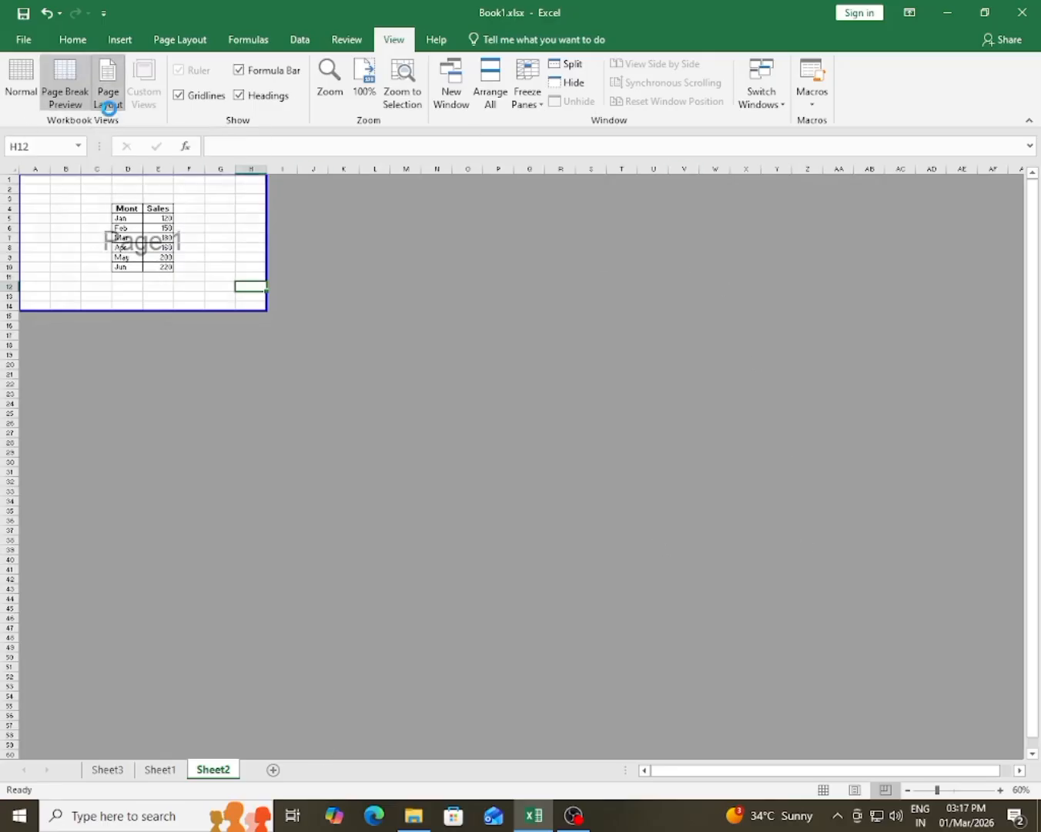
left_click(388, 268)
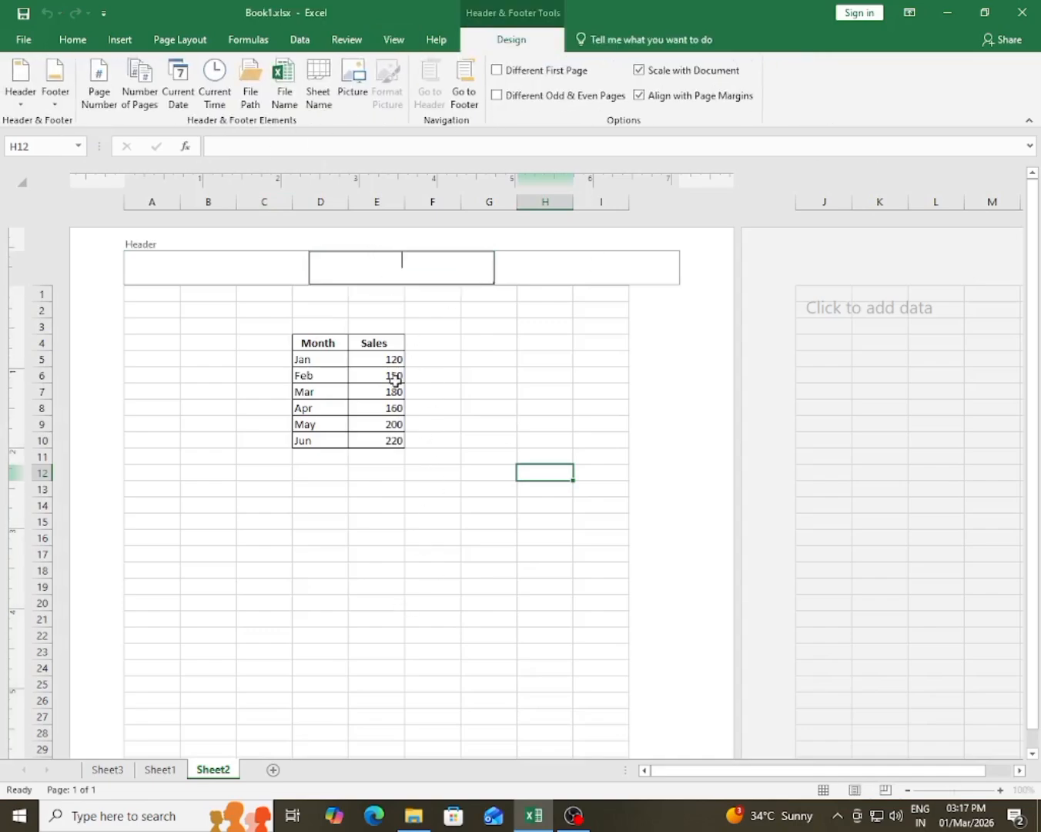
left_click(239, 434)
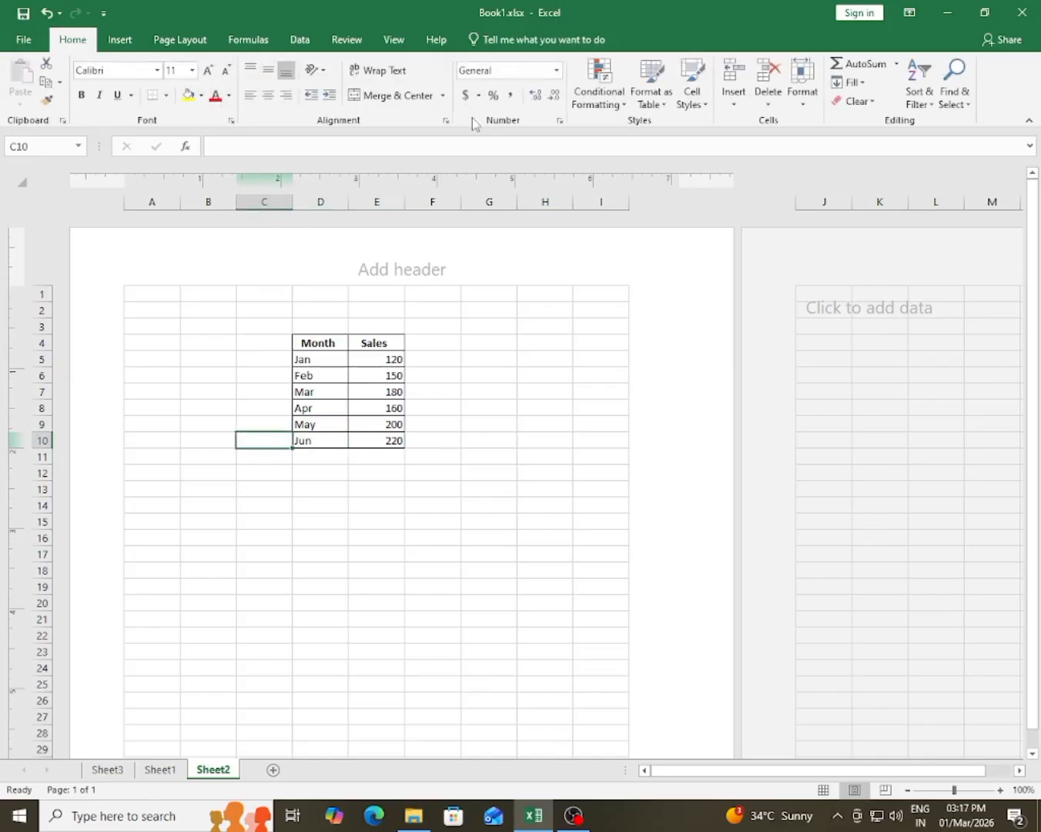
left_click(394, 40)
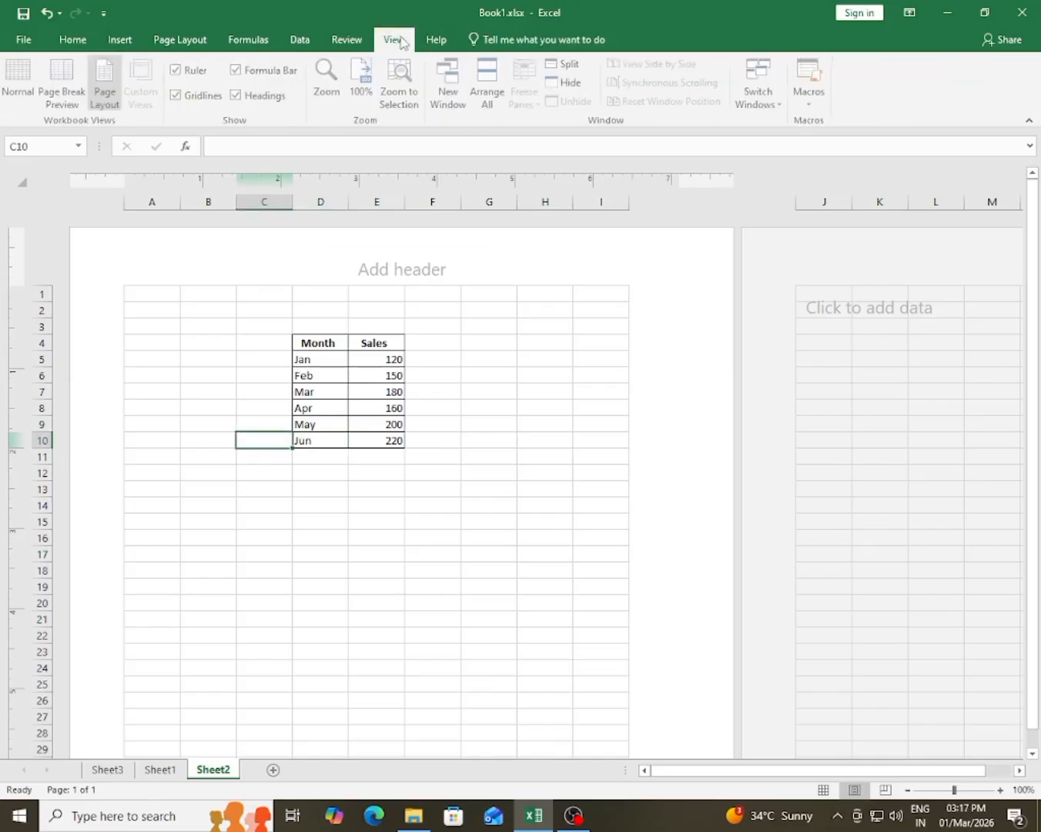
left_click(22, 93)
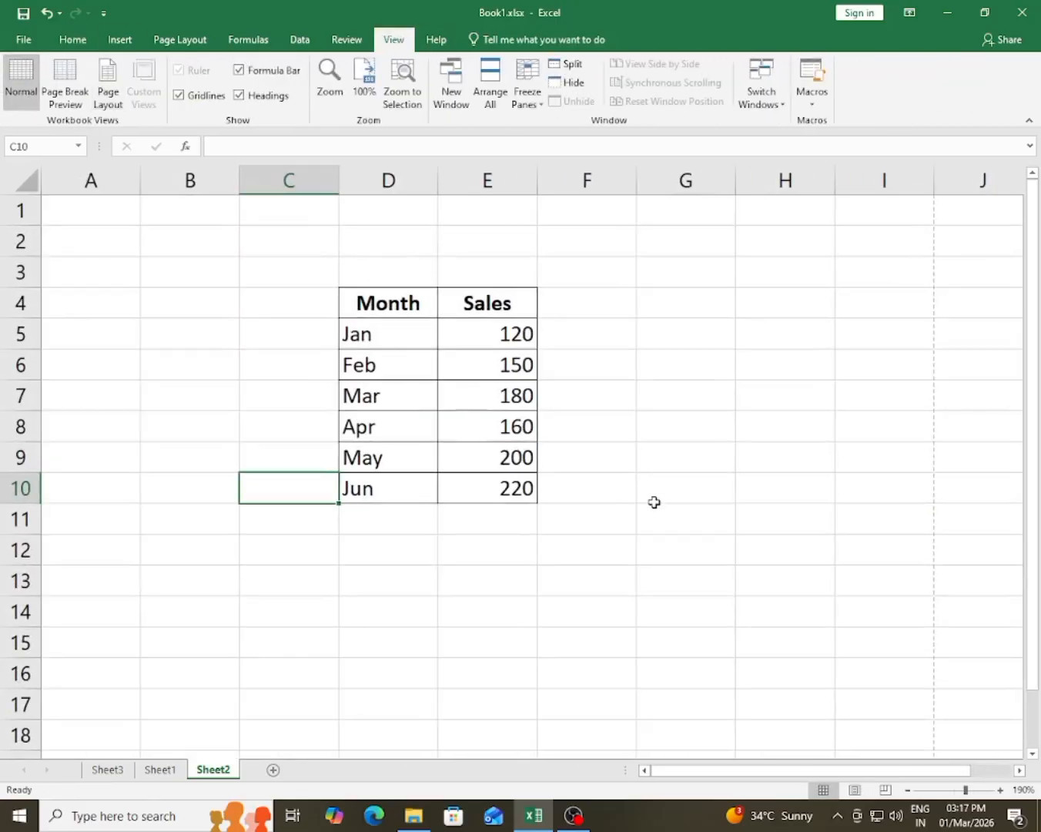
Step: Examine the gridlines around the Month and Sales table, highlighting B2:B14 and A3:G4
left_click(741, 515)
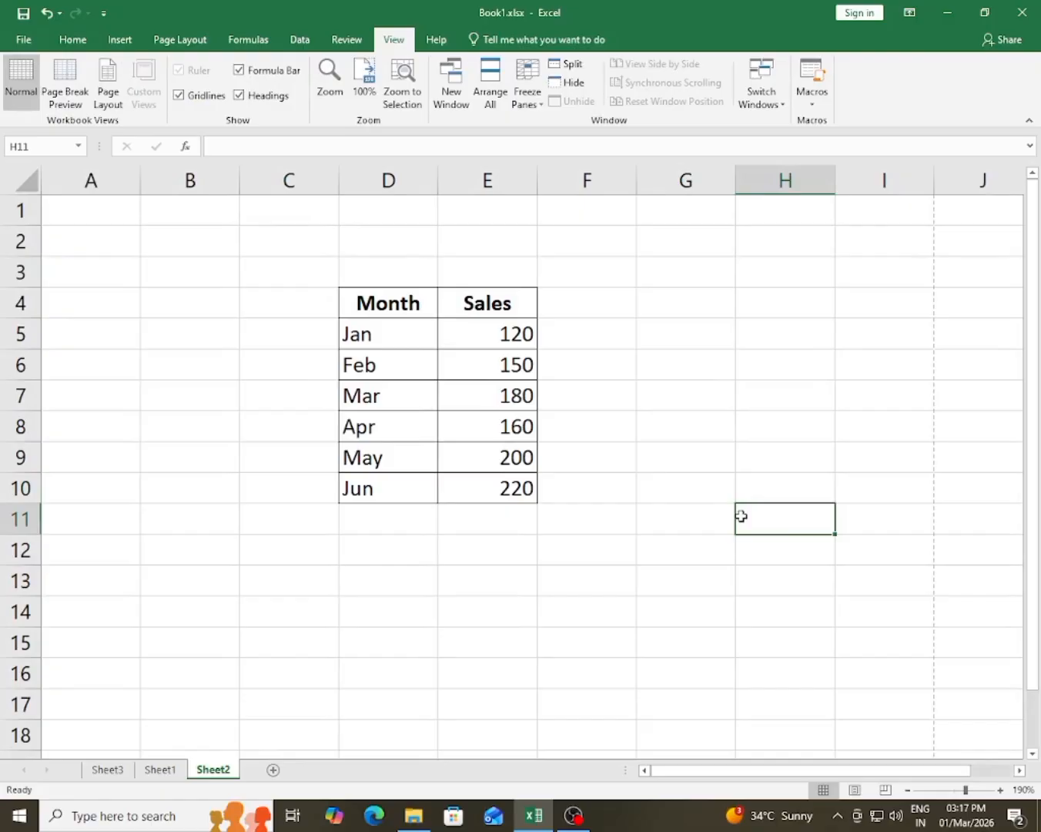
left_click(347, 615)
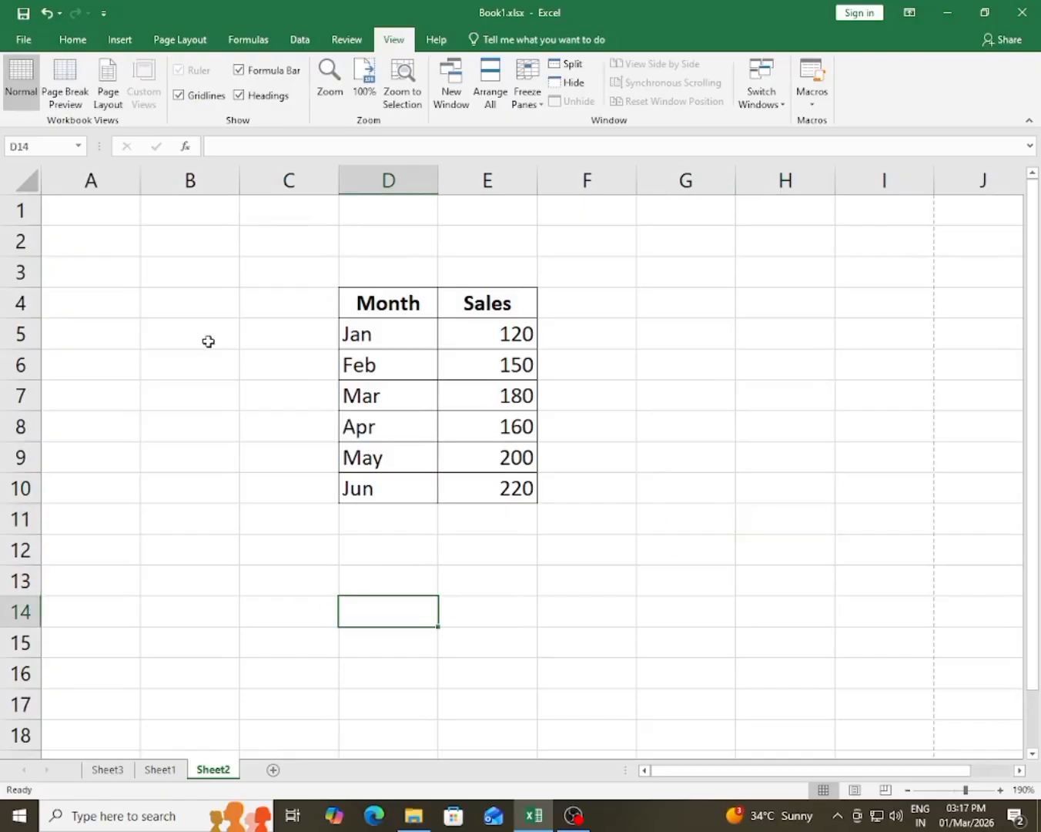
left_click(830, 474)
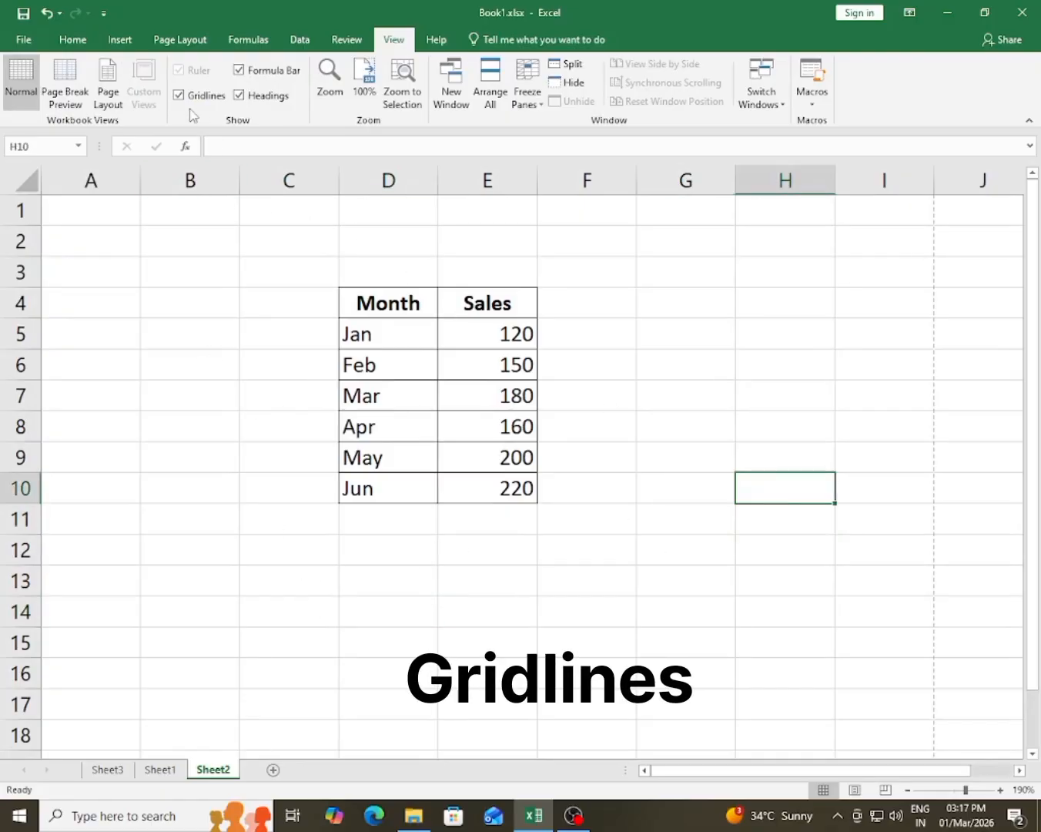
left_click_drag(191, 241, 191, 612)
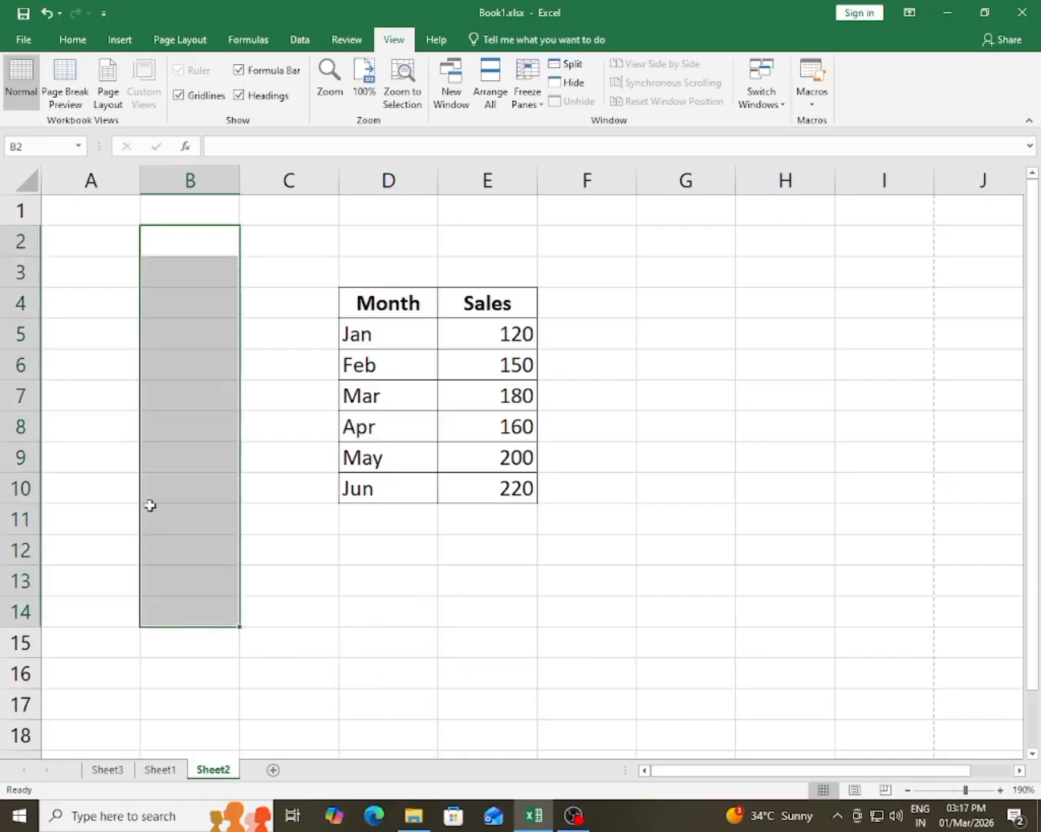
left_click_drag(56, 272, 723, 291)
left_click(745, 331)
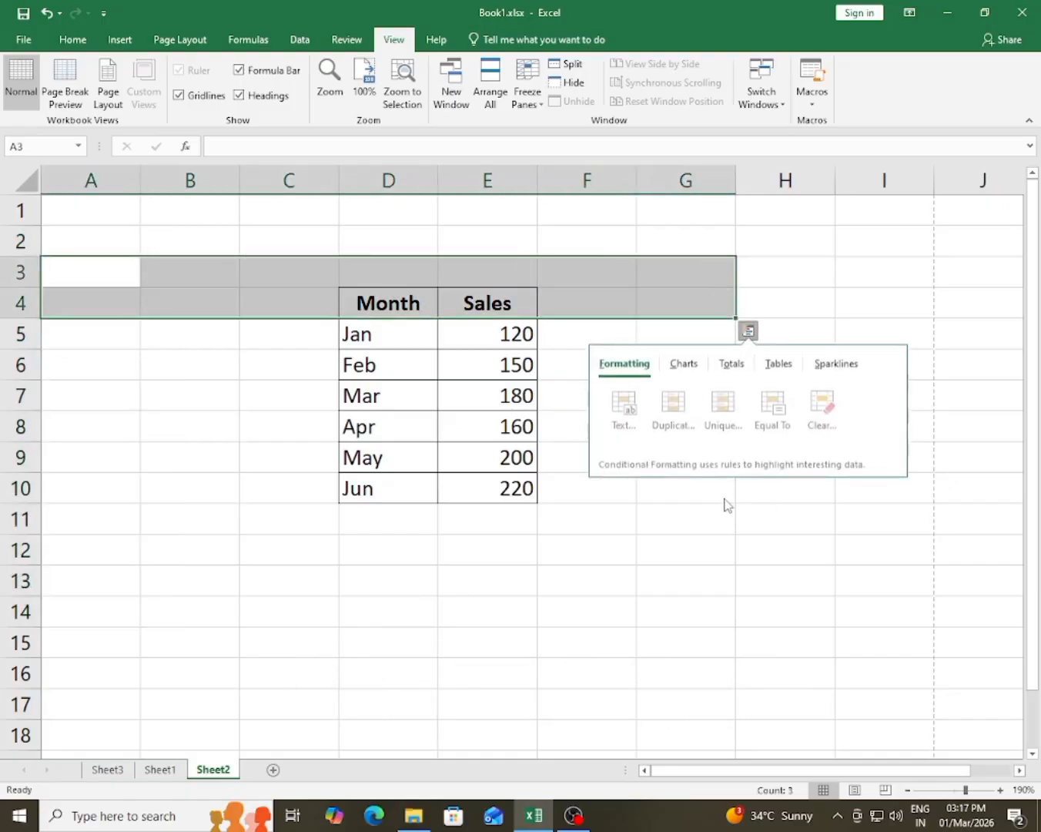
left_click(683, 548)
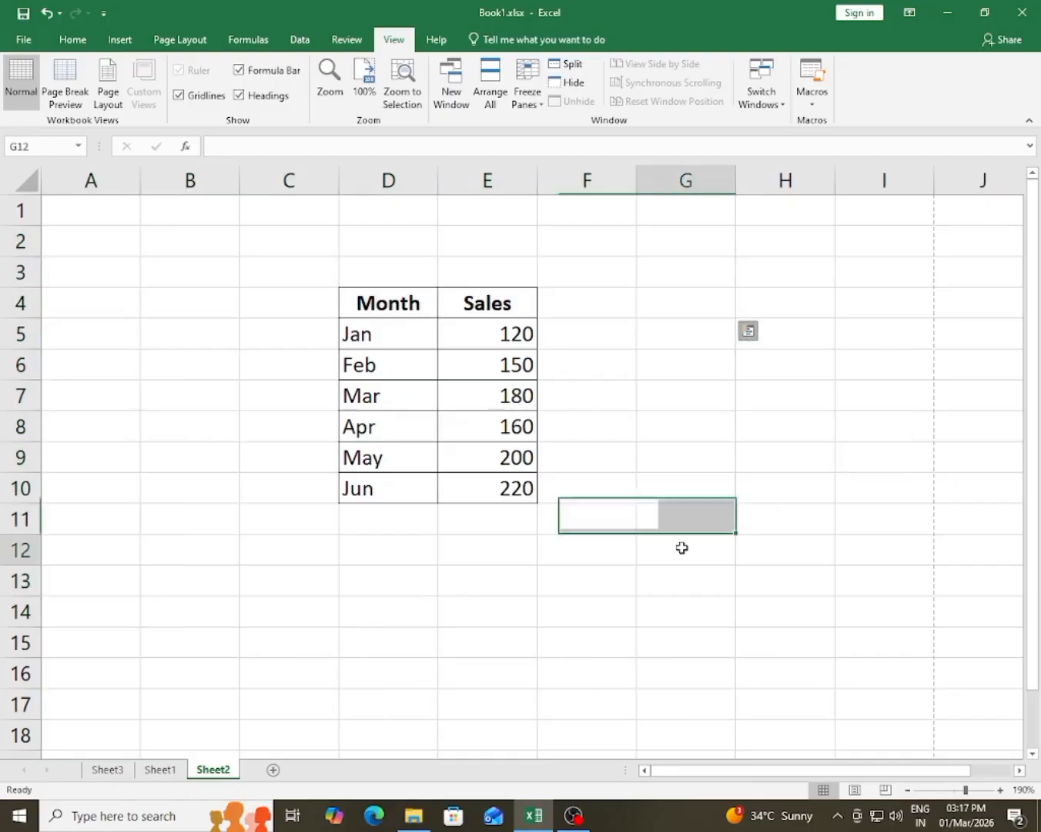
Step: Hide the gridlines, the formula bar and the row and column headings on Sheet2
left_click(178, 96)
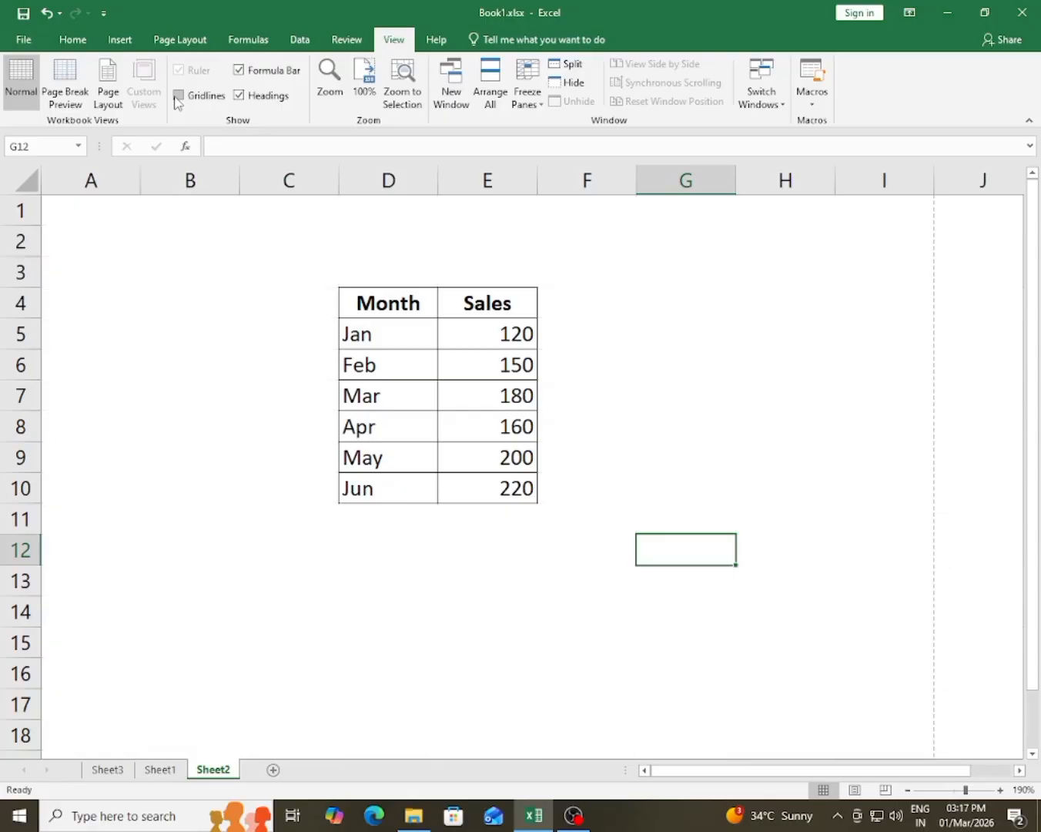
left_click_drag(391, 304, 479, 486)
left_click(661, 478)
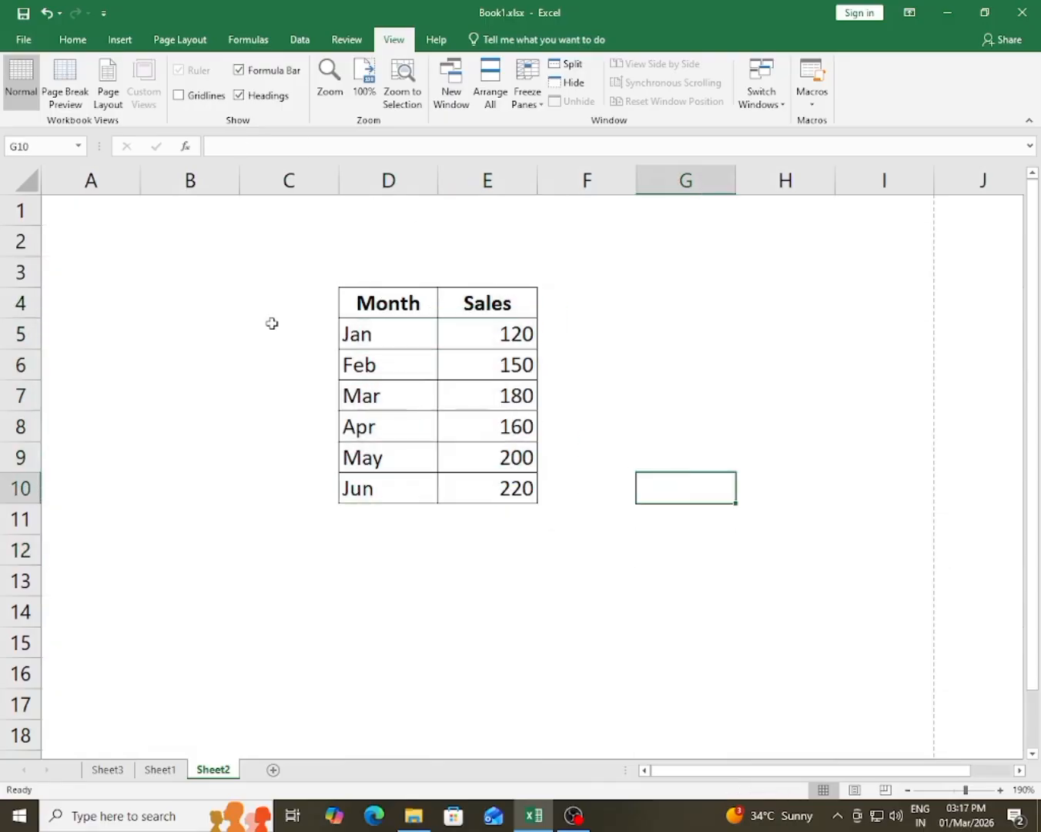
left_click(240, 70)
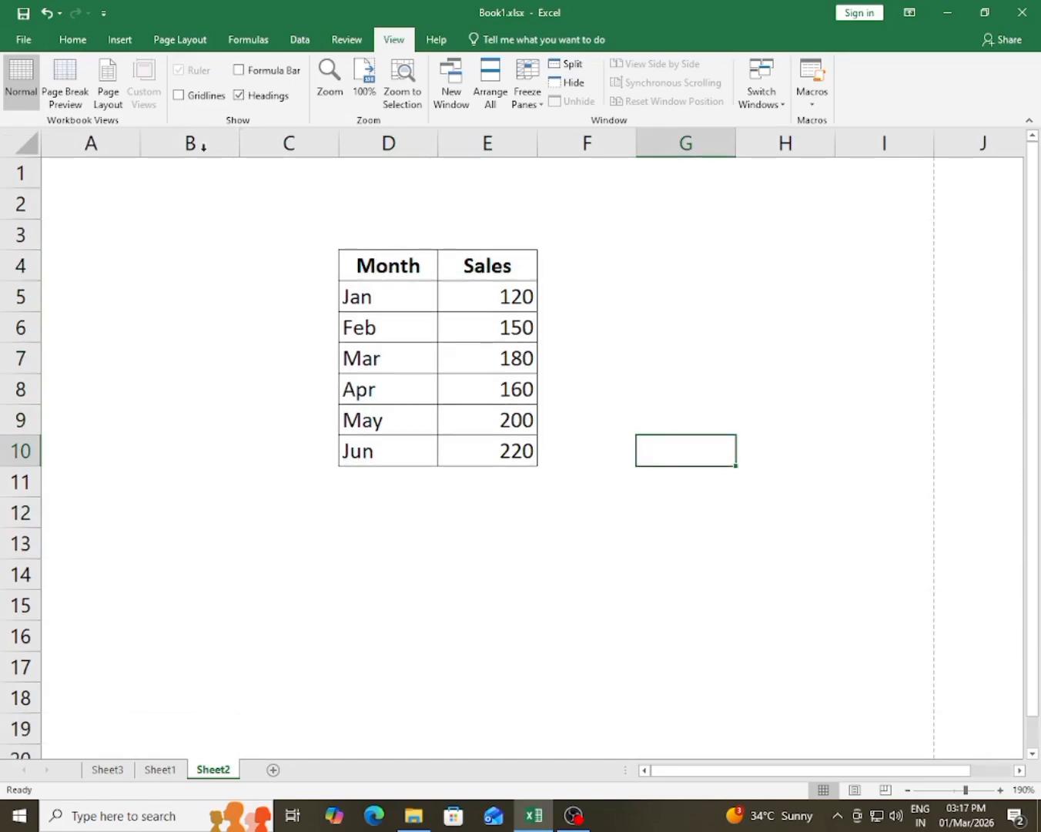
left_click(238, 95)
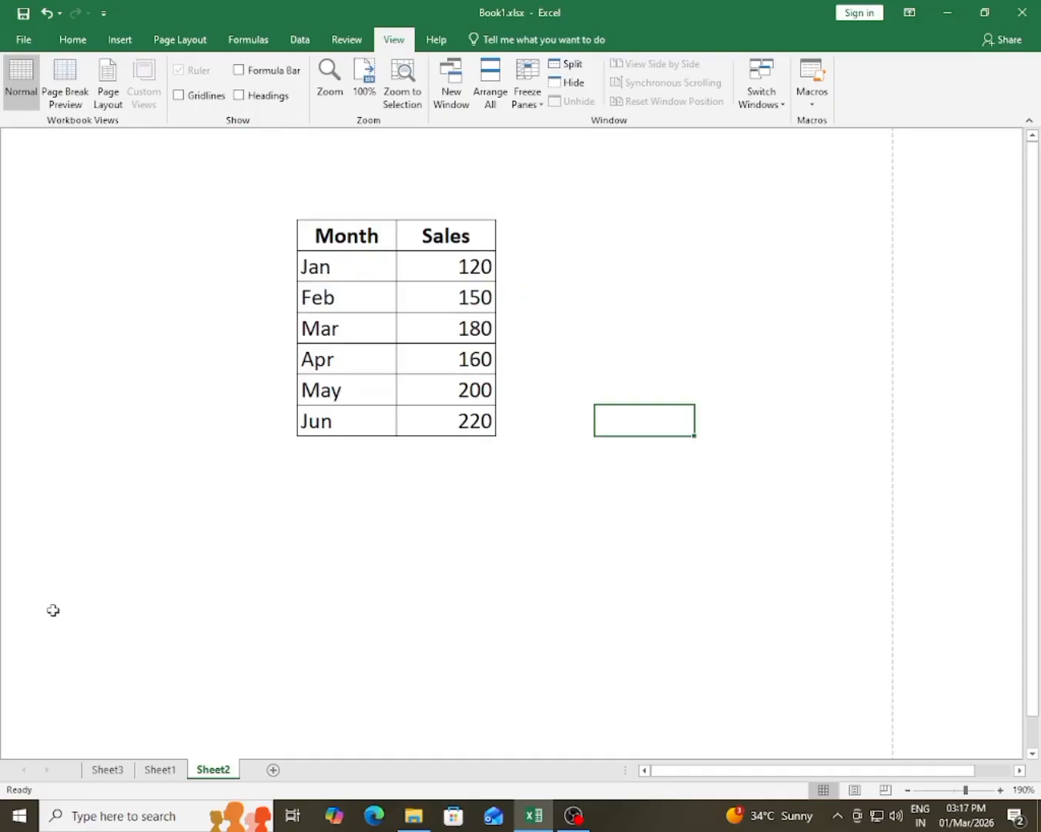
Step: Show the gridlines, headings and formula bar again on Sheet2
left_click(179, 95)
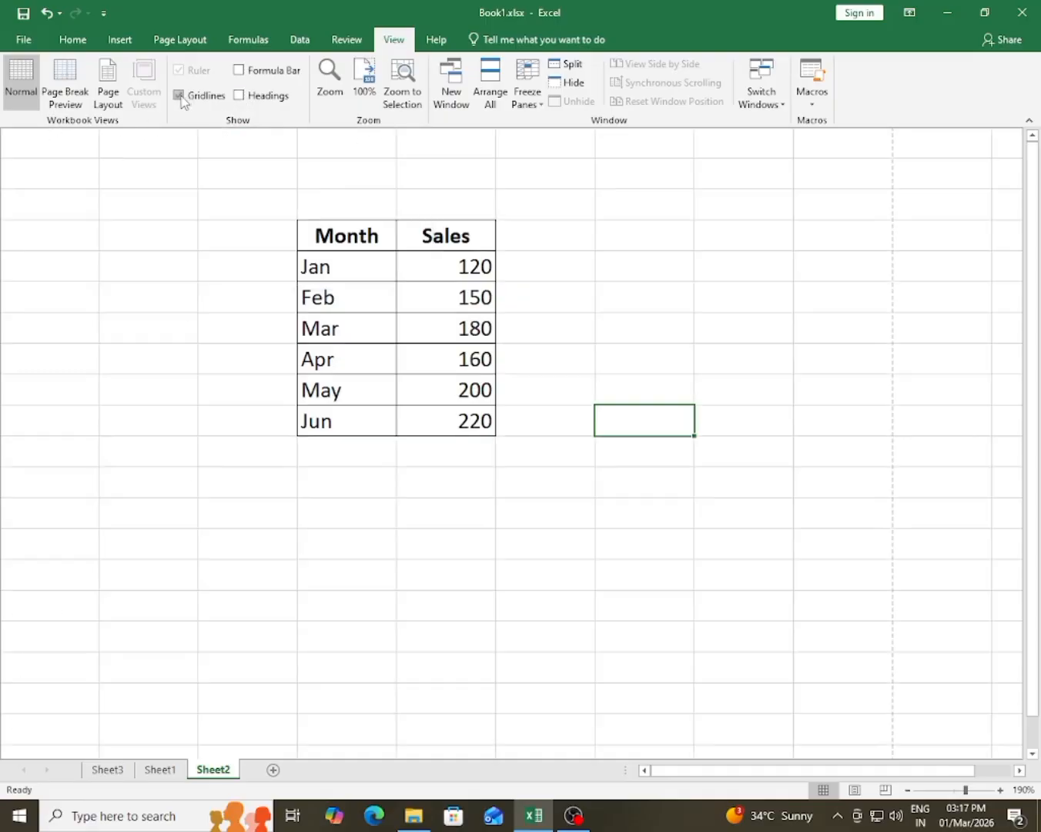
left_click(242, 97)
left_click(248, 71)
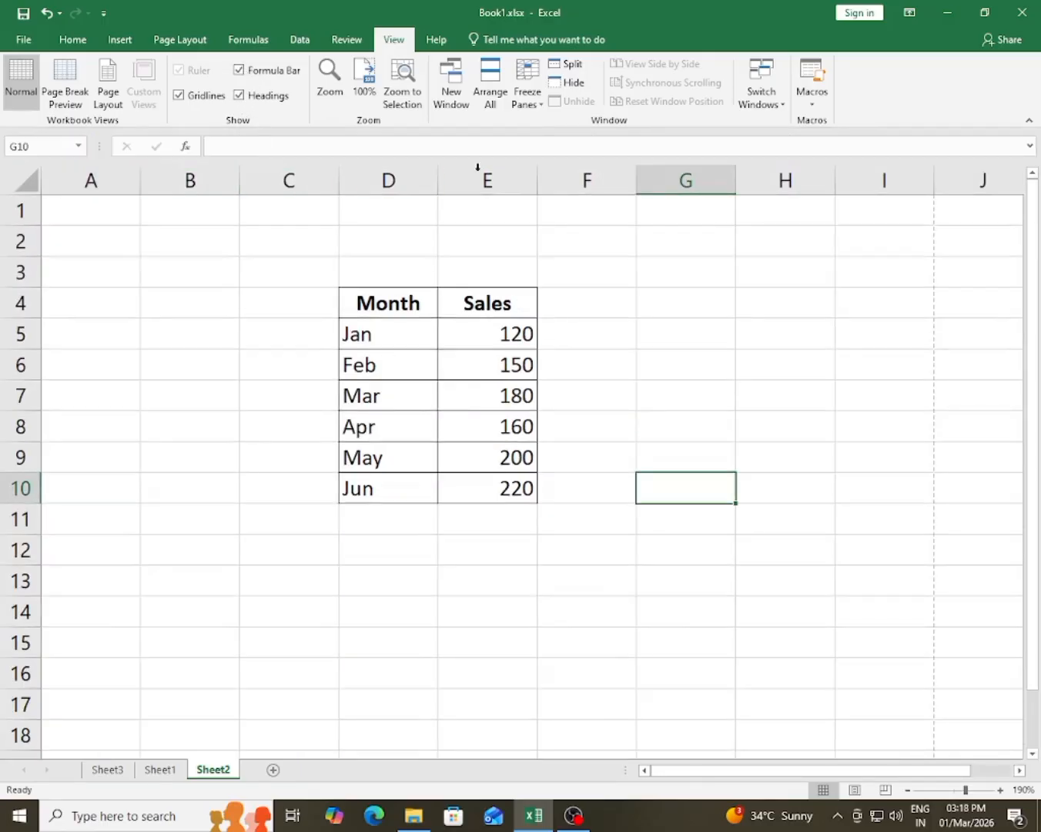
left_click(705, 460)
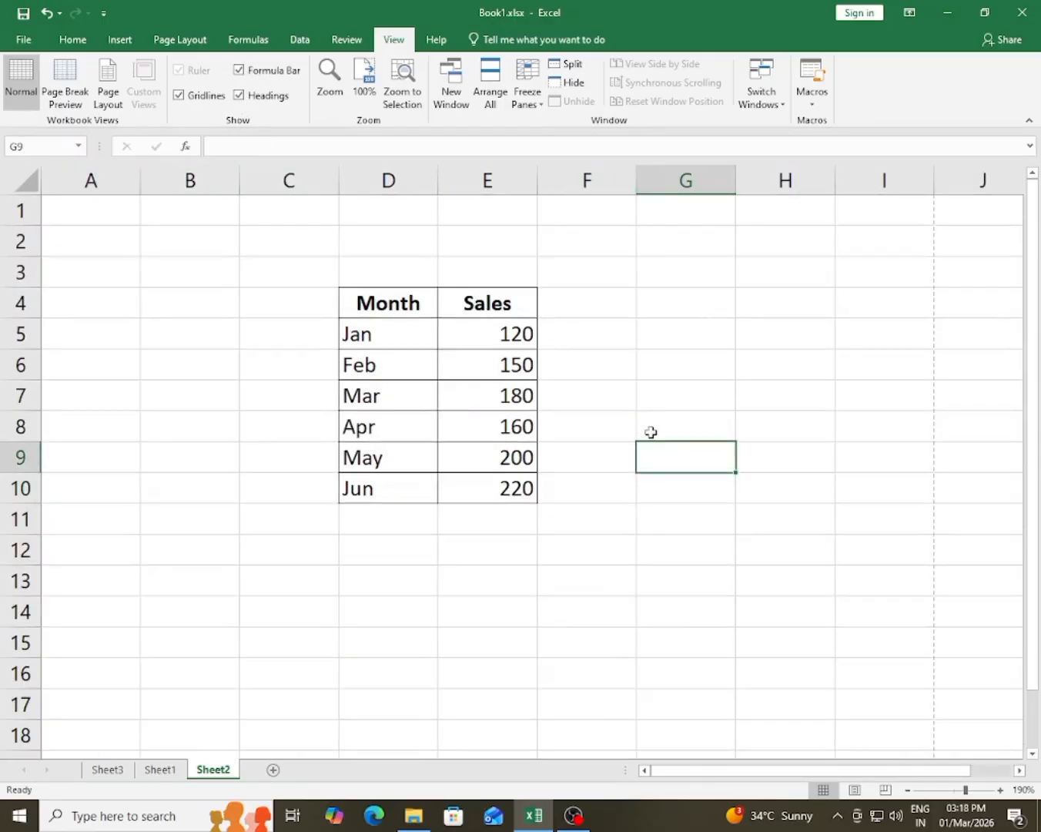
Step: Look over the Zoom magnification options and set the Sheet2 view to 100%
left_click(593, 529)
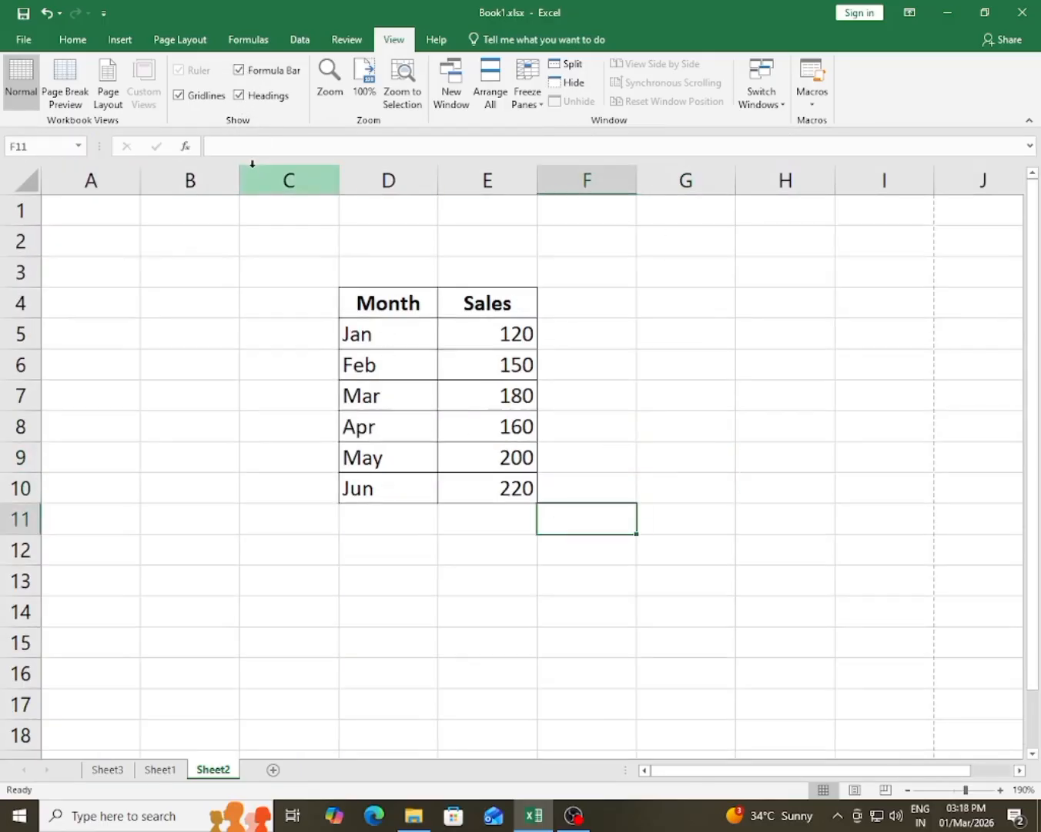
left_click(325, 84)
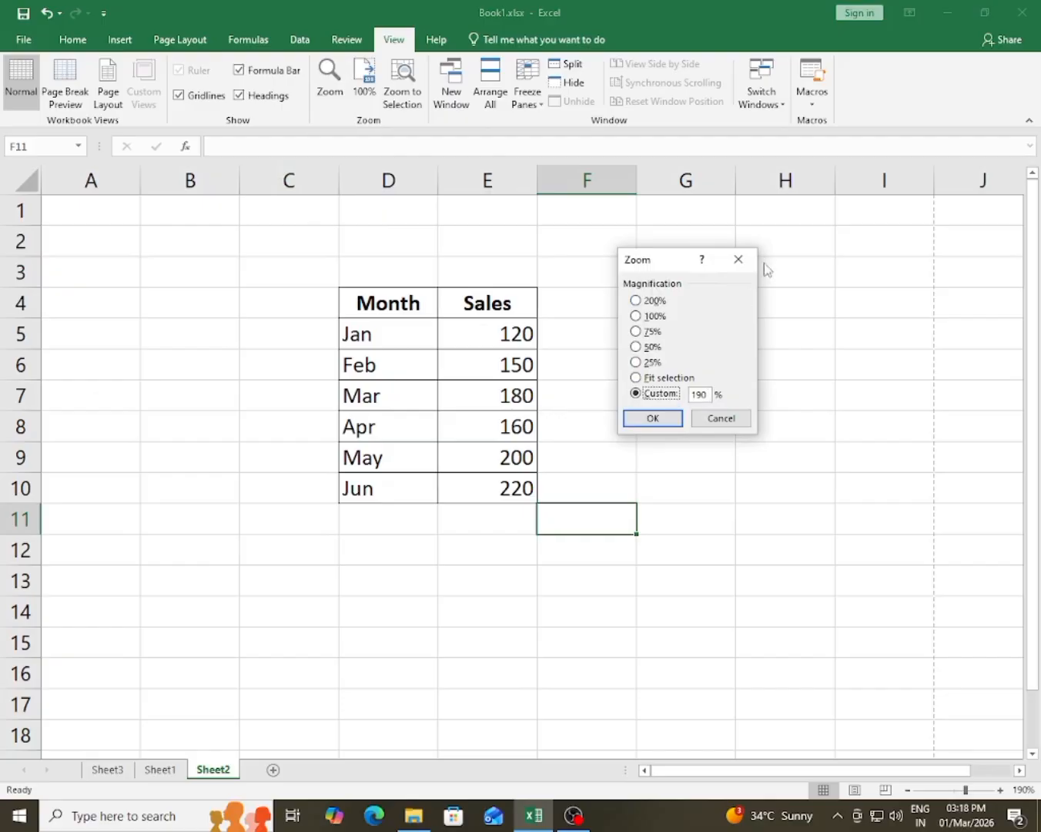
left_click(730, 262)
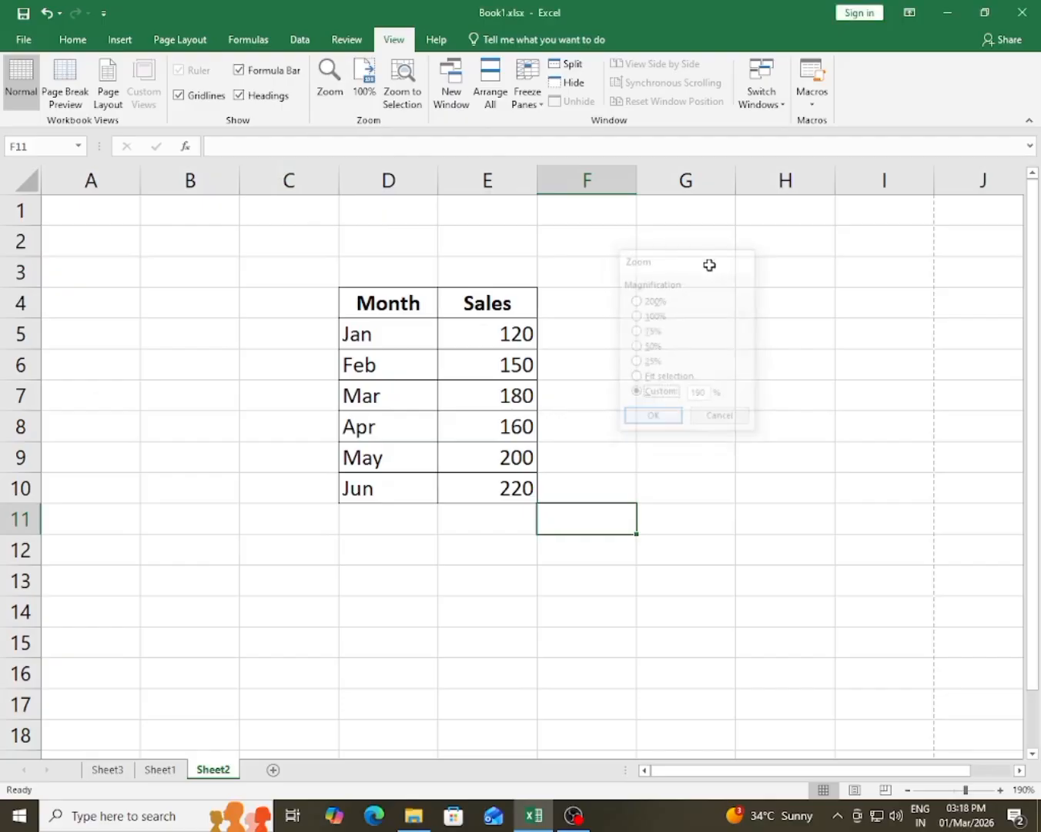
left_click(367, 85)
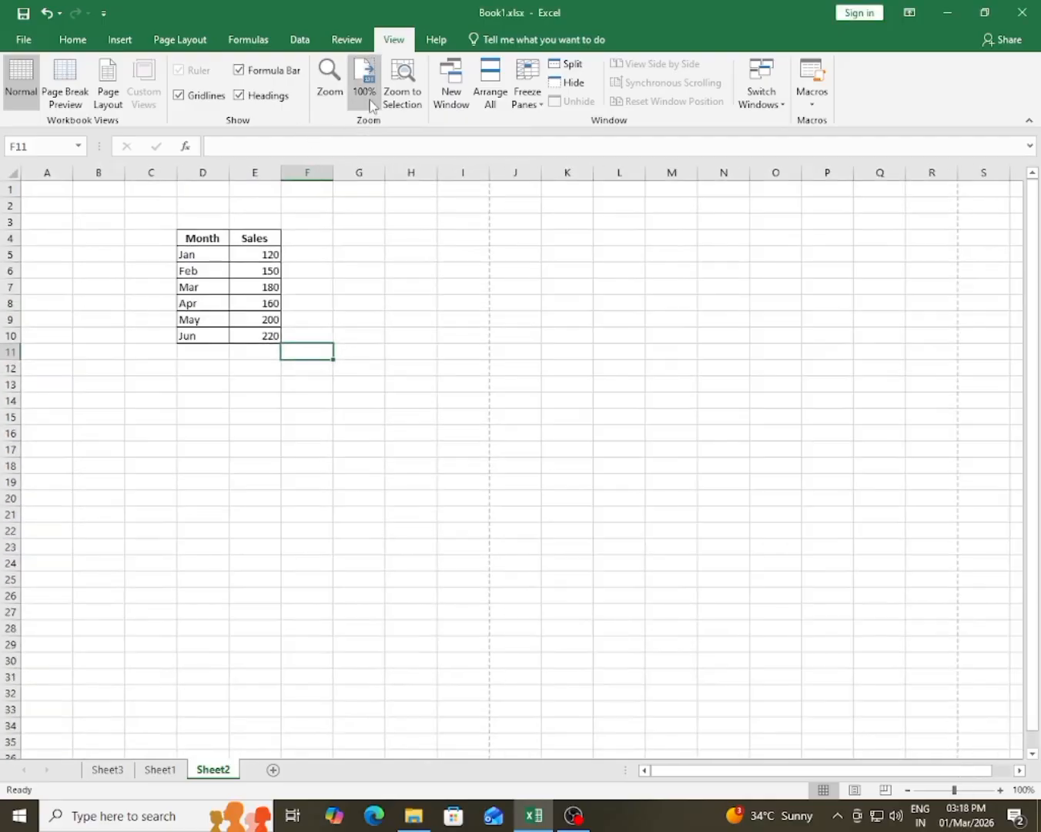
left_click(451, 508)
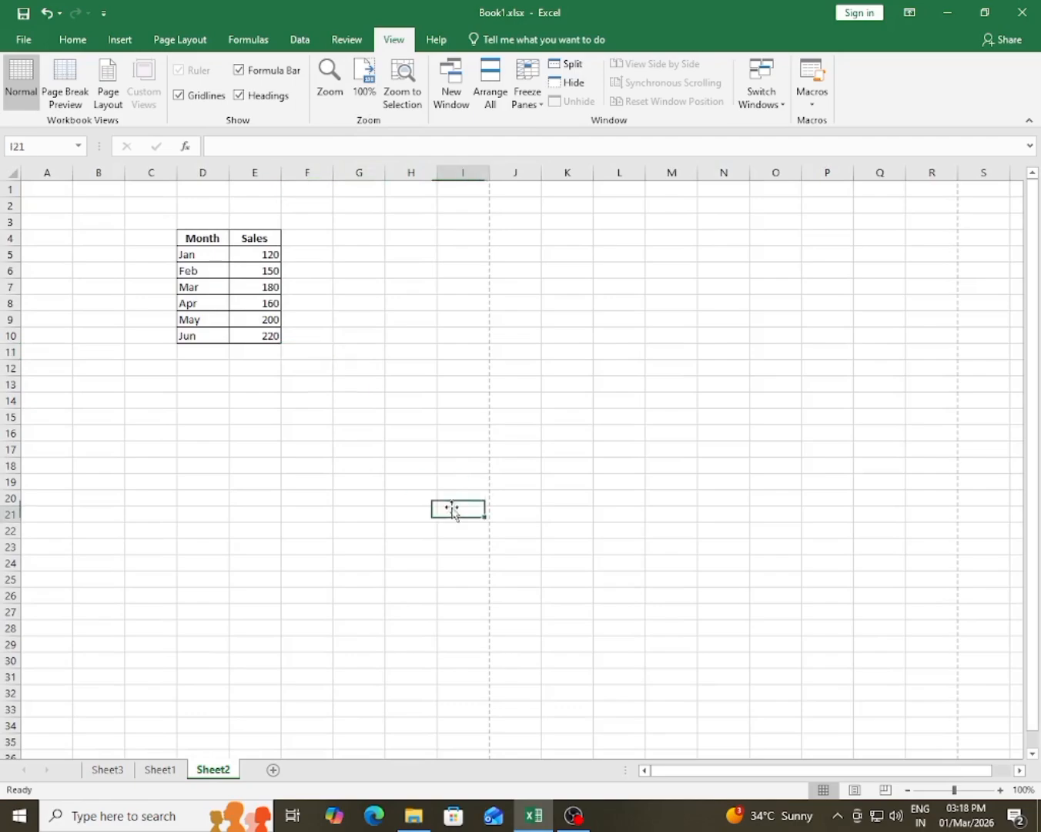
left_click(332, 108)
key("Escape")
Step: Read the Freeze Panes description and highlight the area around and below the Month and Sales table, including C4:S20
left_click(498, 387)
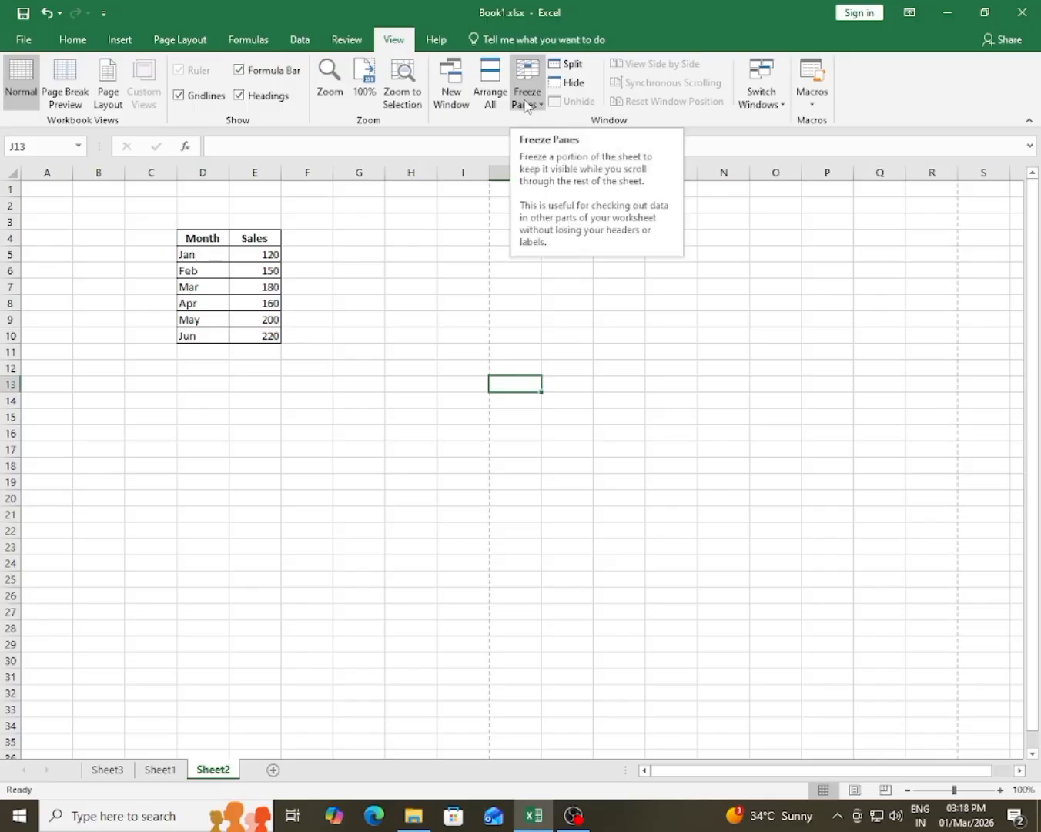
left_click(325, 432)
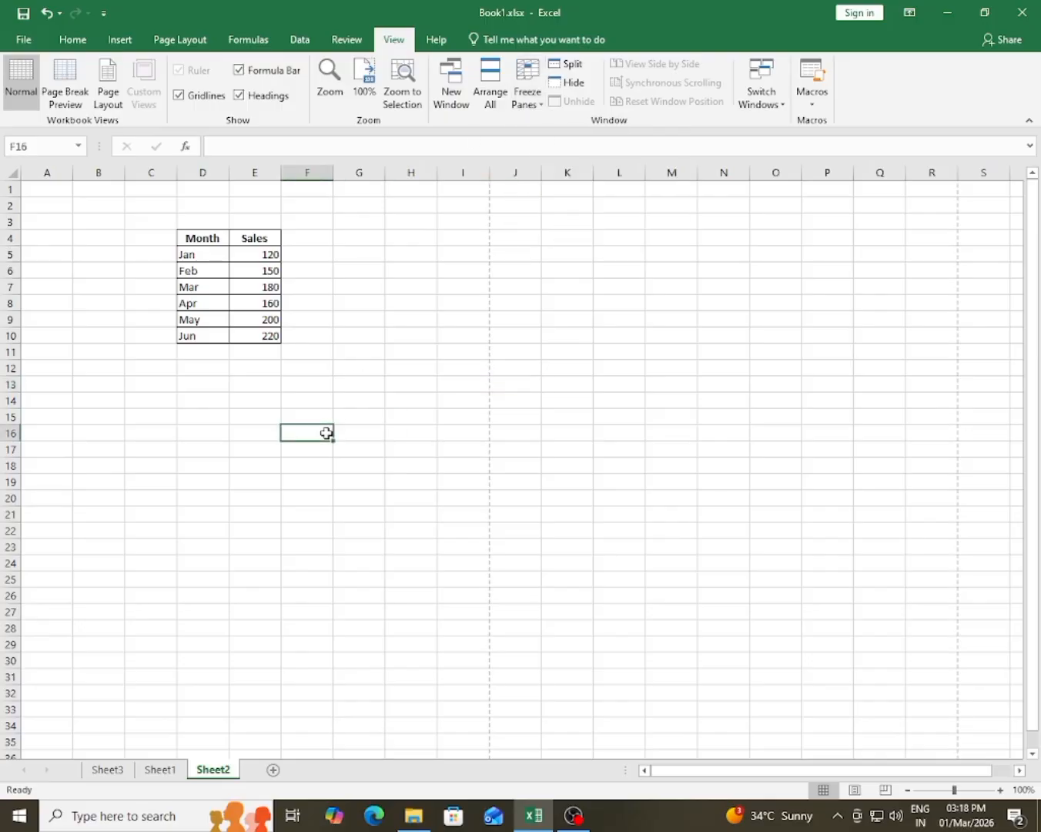
left_click(224, 318)
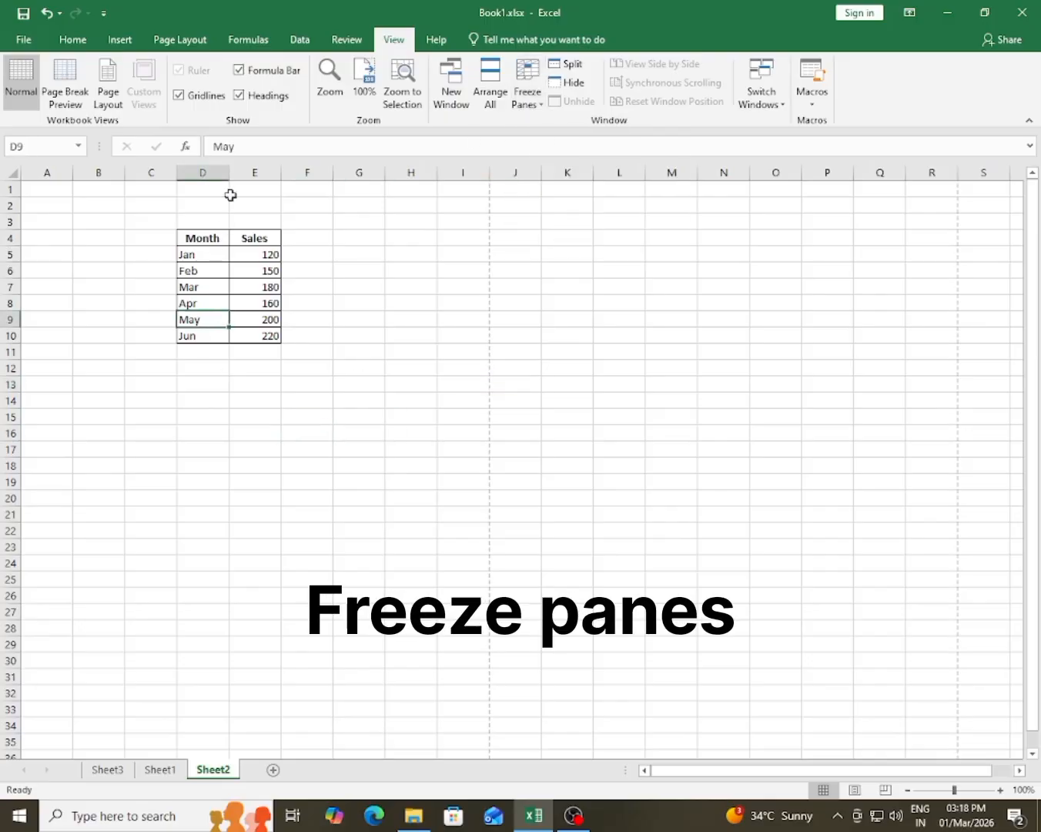
left_click_drag(158, 237, 1001, 500)
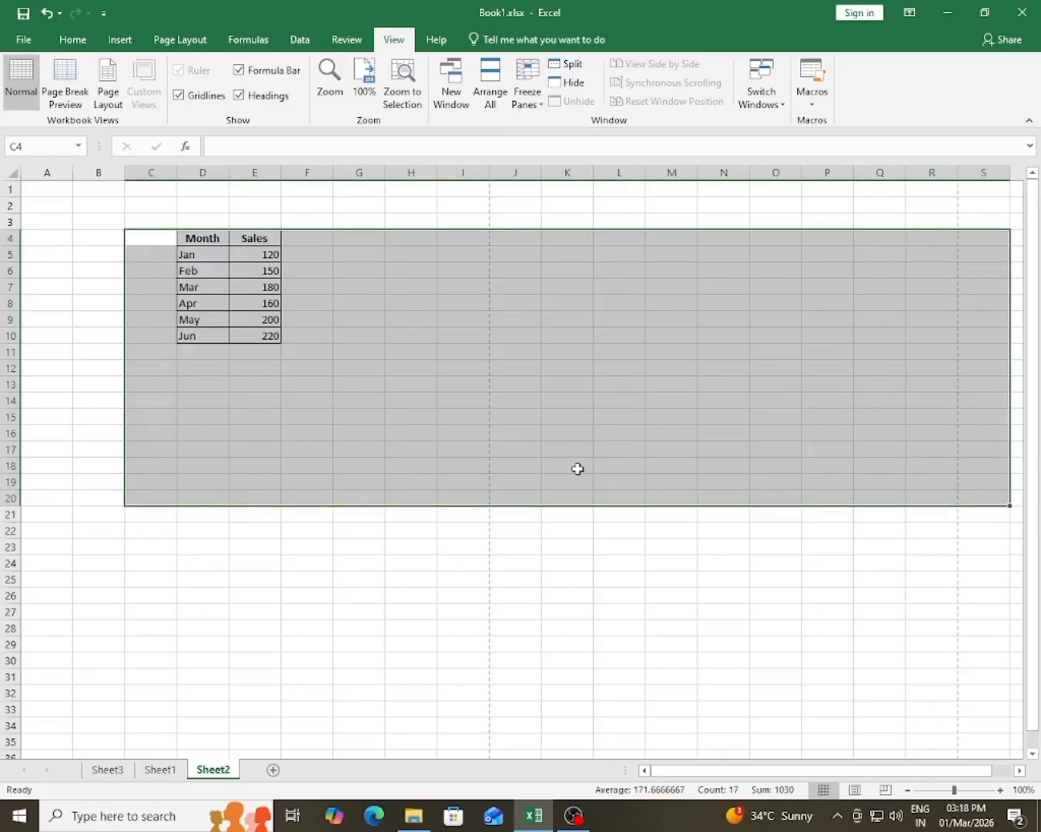
left_click(578, 468)
left_click_drag(196, 416, 673, 747)
left_click(558, 531)
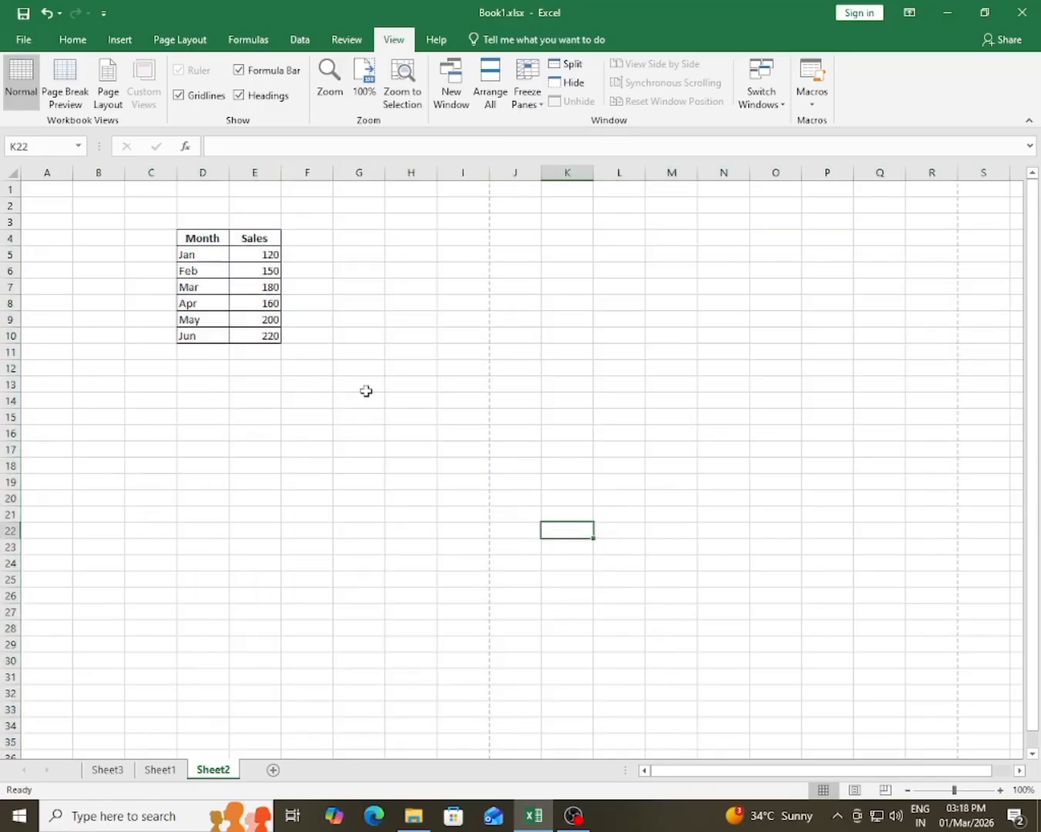
Step: Examine how unfrozen Sheet2 scrolls by extending selections from G13 across the columns and from B14 down the rows
left_click_drag(366, 392, 993, 515)
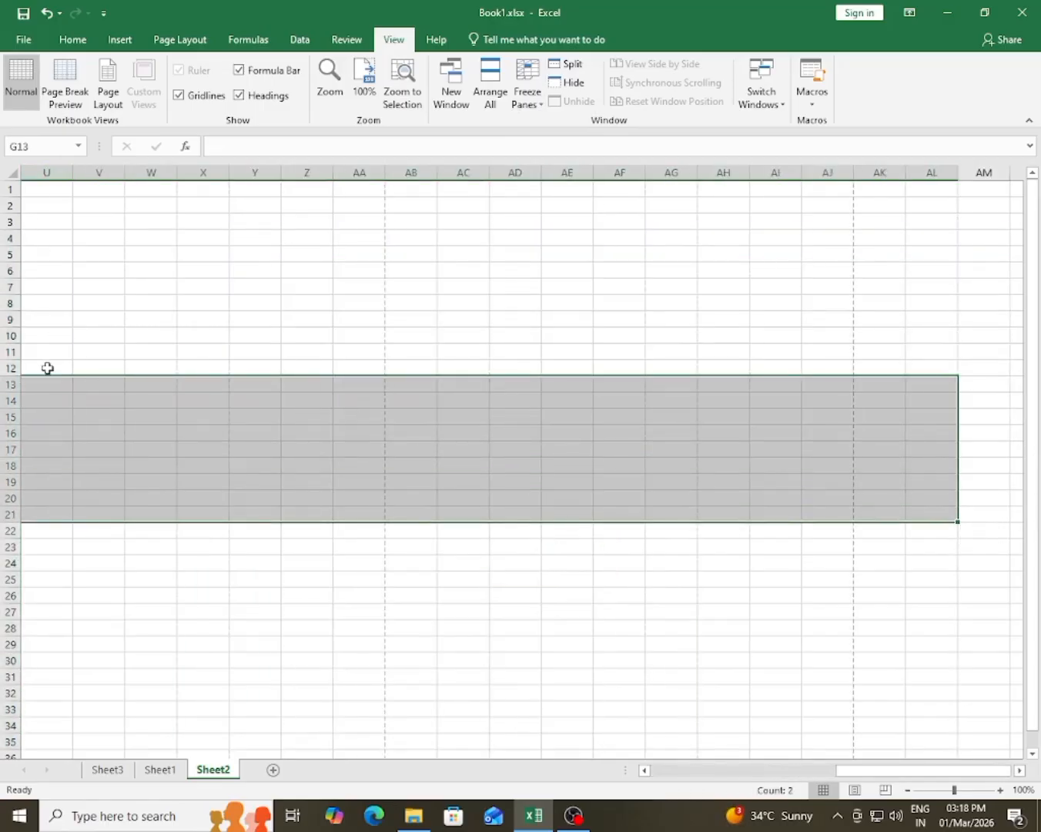
left_click_drag(924, 771, 597, 776)
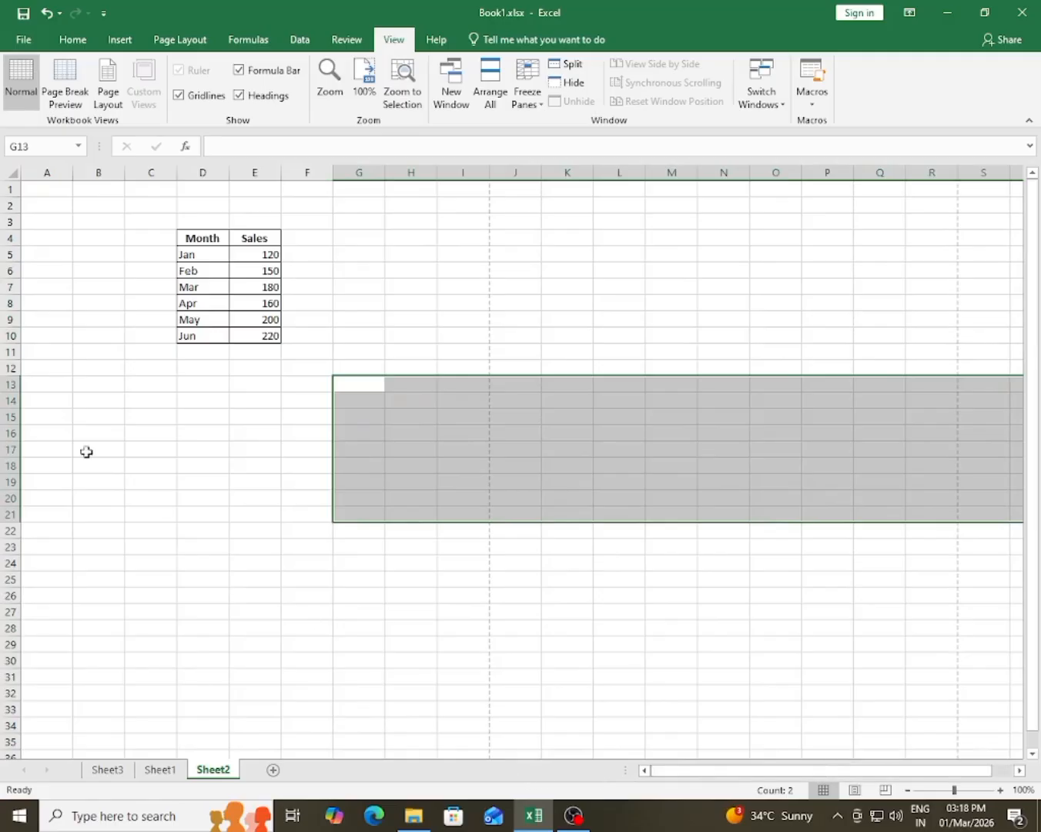
left_click_drag(89, 398, 162, 693)
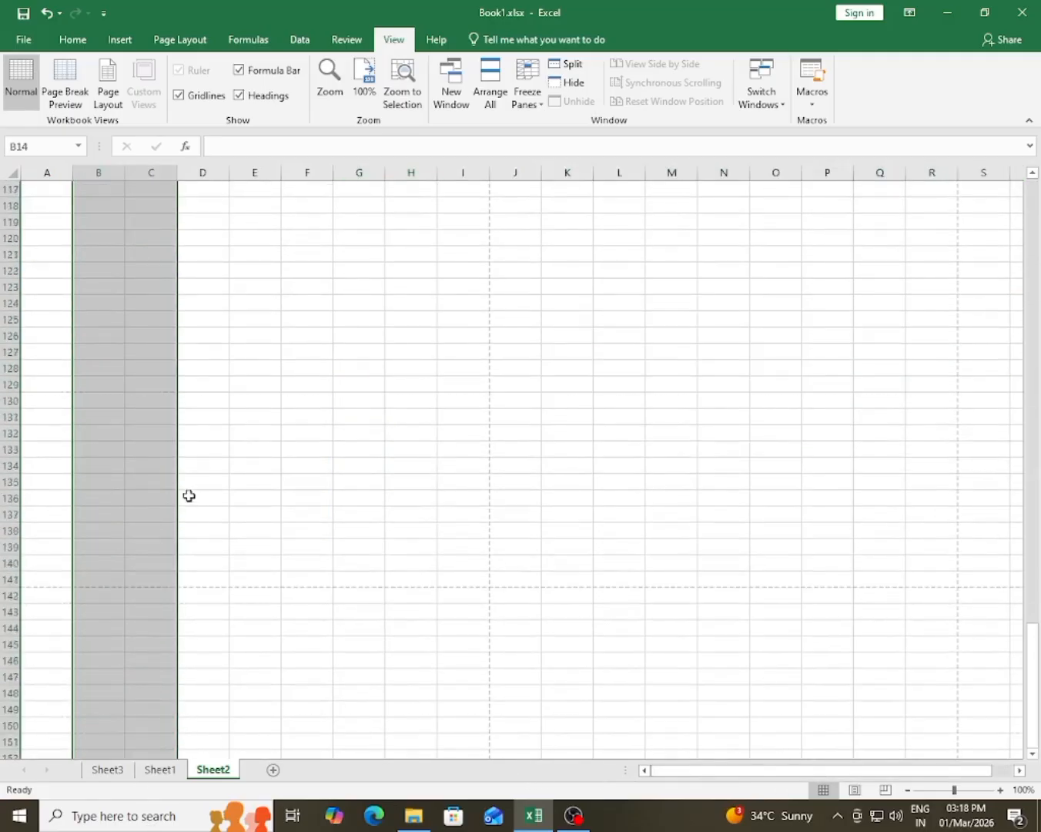
scroll(188, 495, "up", 20)
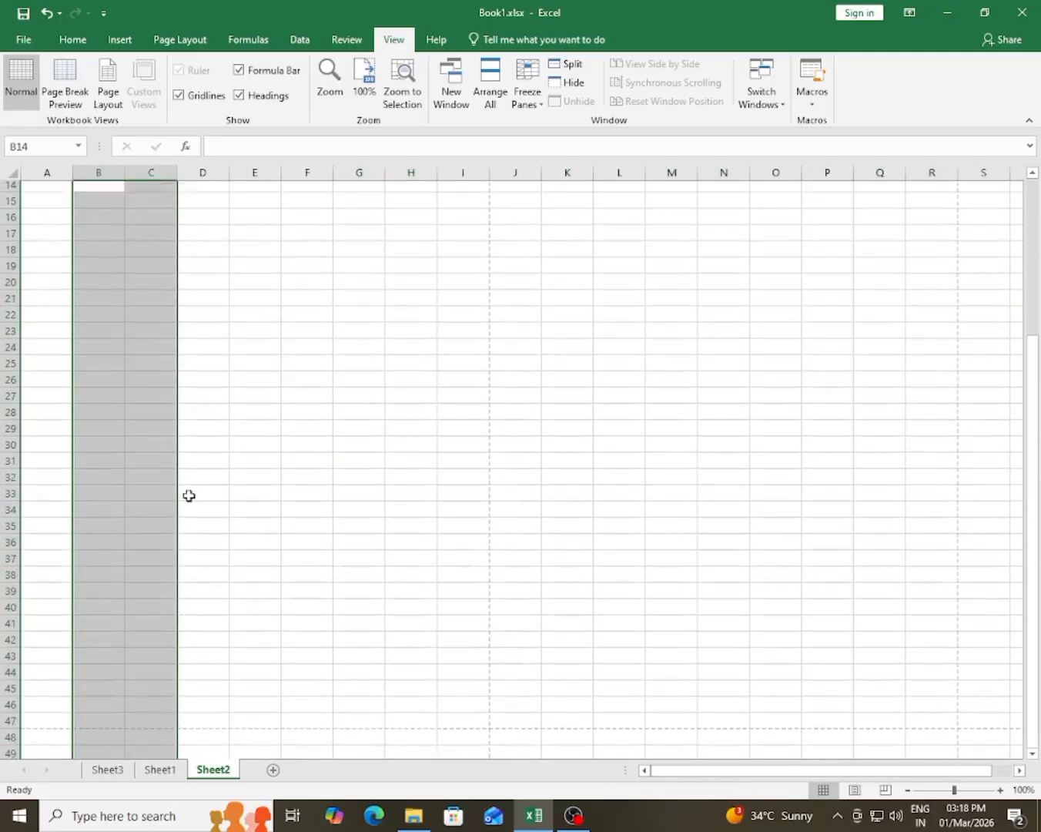
scroll(188, 496, "up", 4)
left_click(503, 466)
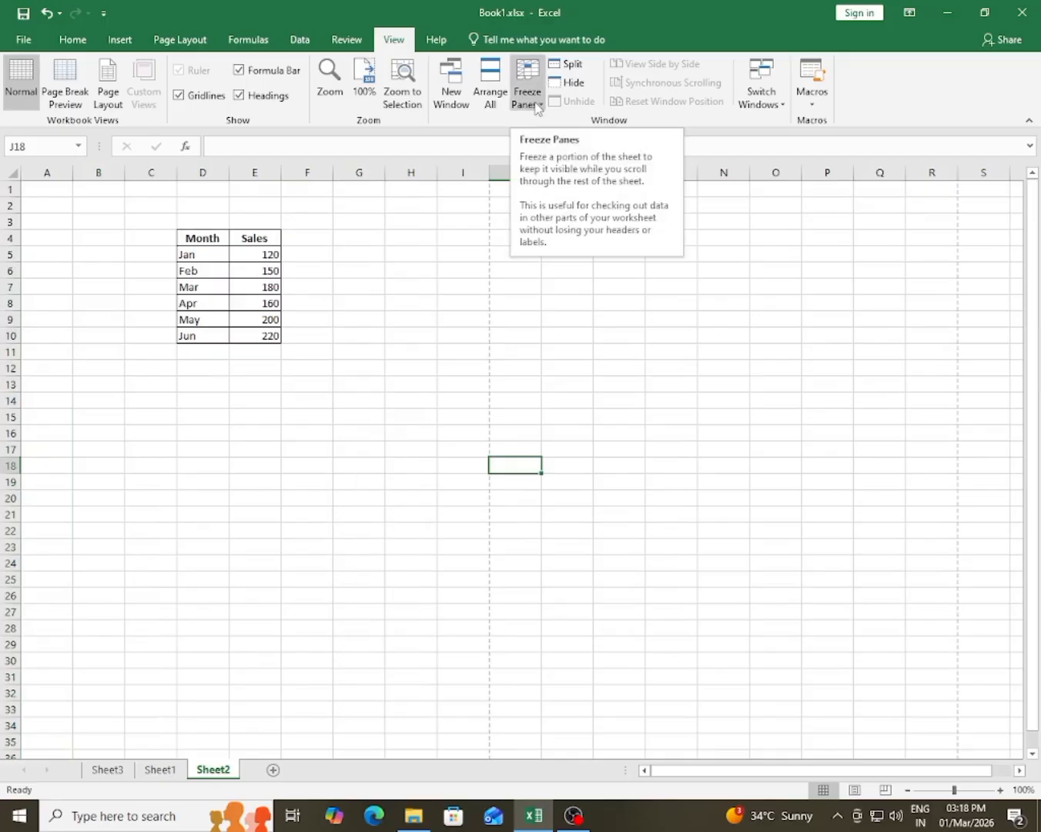
left_click(293, 565)
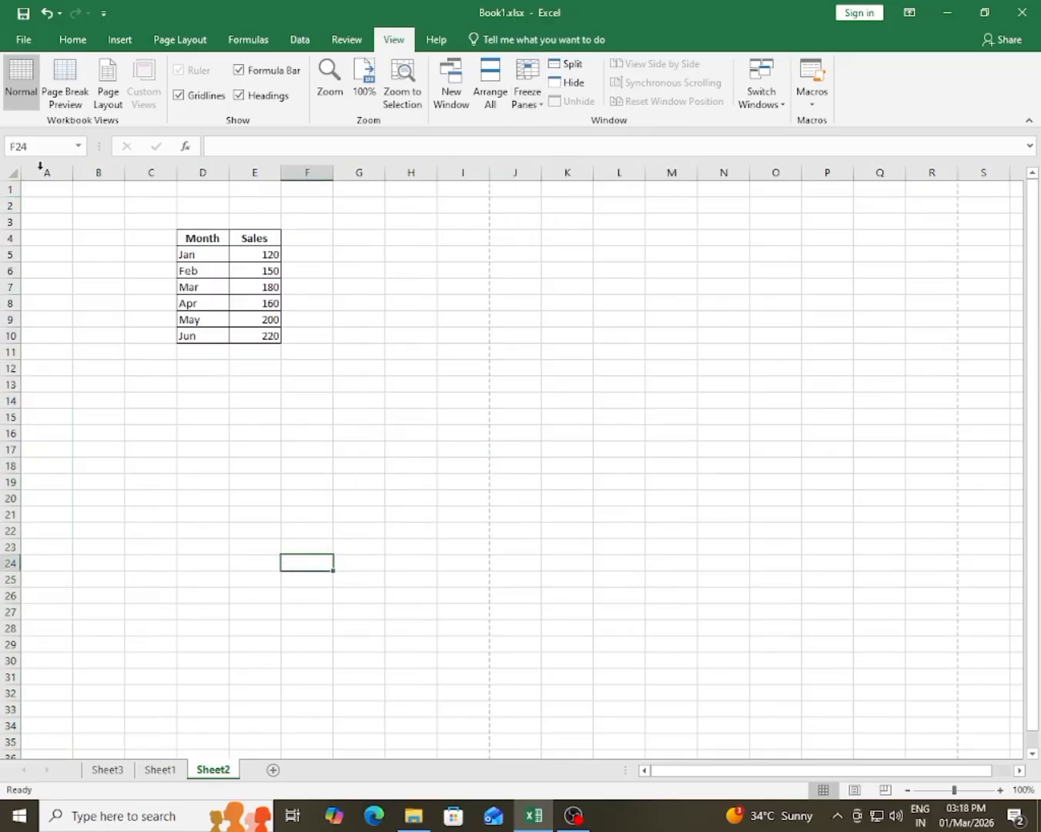
Step: Highlight columns A and B, and extend a selection across the sheet to examine how they scroll without freezing
left_click_drag(50, 172, 100, 174)
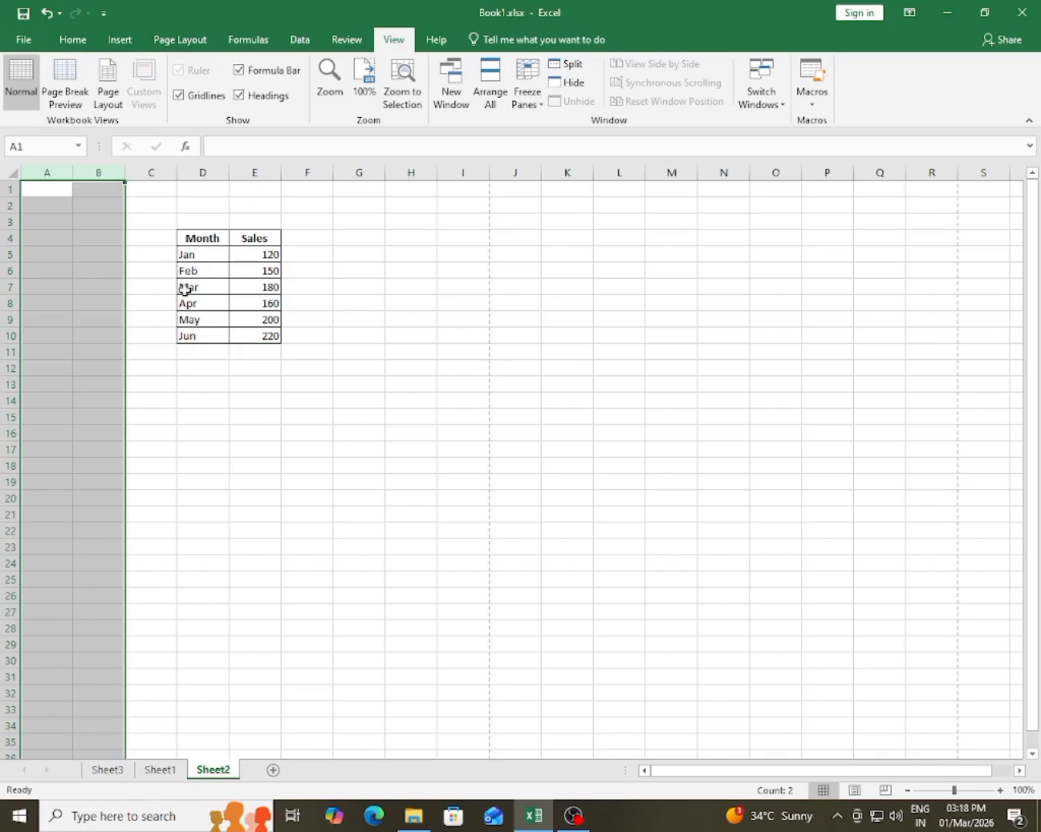
left_click(187, 576)
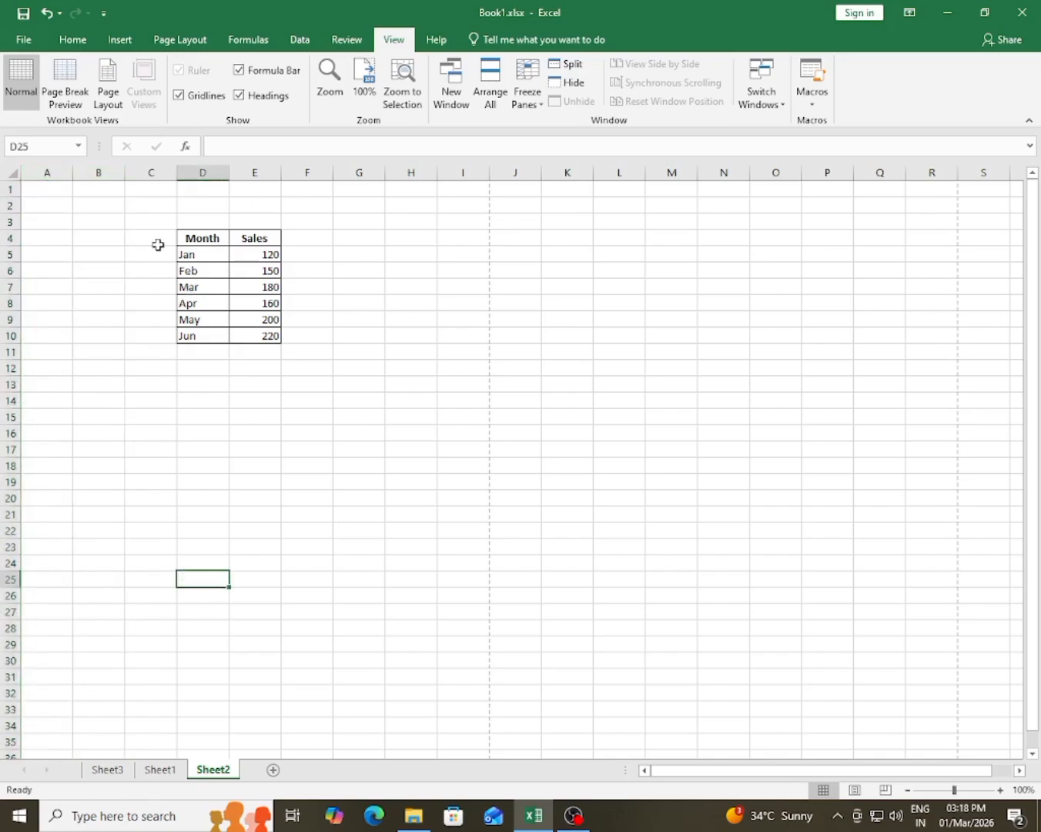
left_click_drag(158, 243, 955, 369)
left_click_drag(789, 772, 664, 777)
left_click(199, 565)
Step: Freeze columns A and B on Sheet2 by applying Freeze Panes at column C
left_click(163, 172)
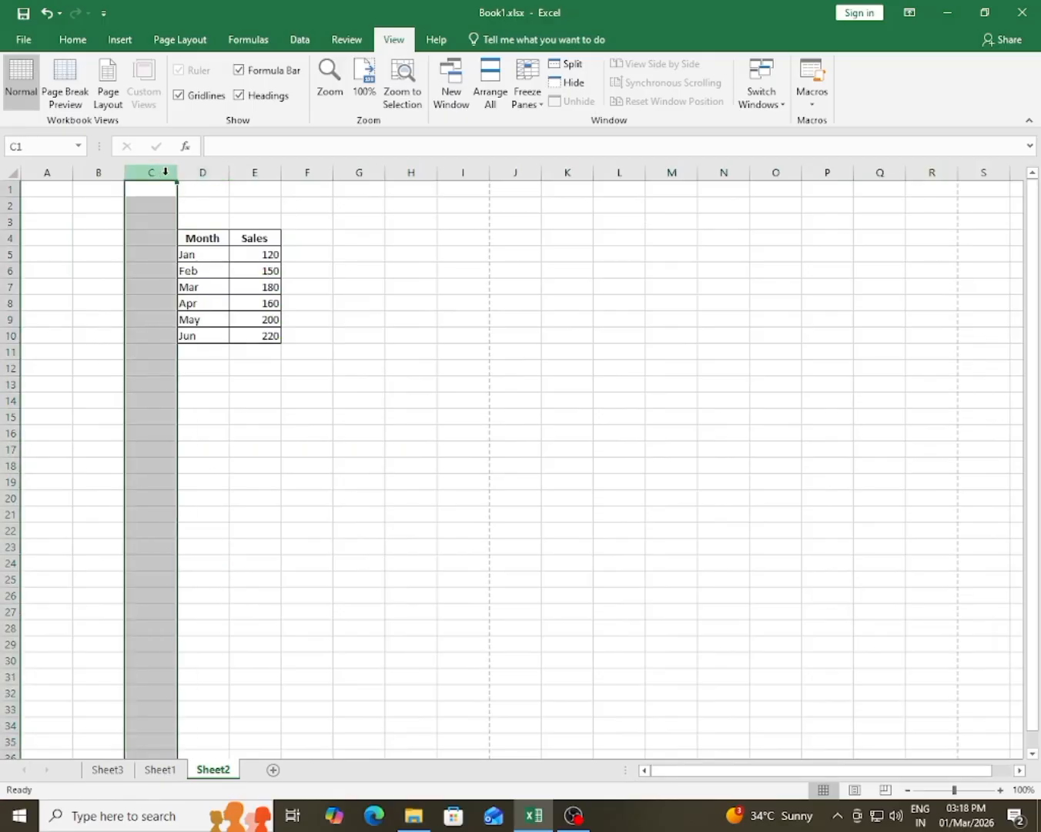
left_click(528, 89)
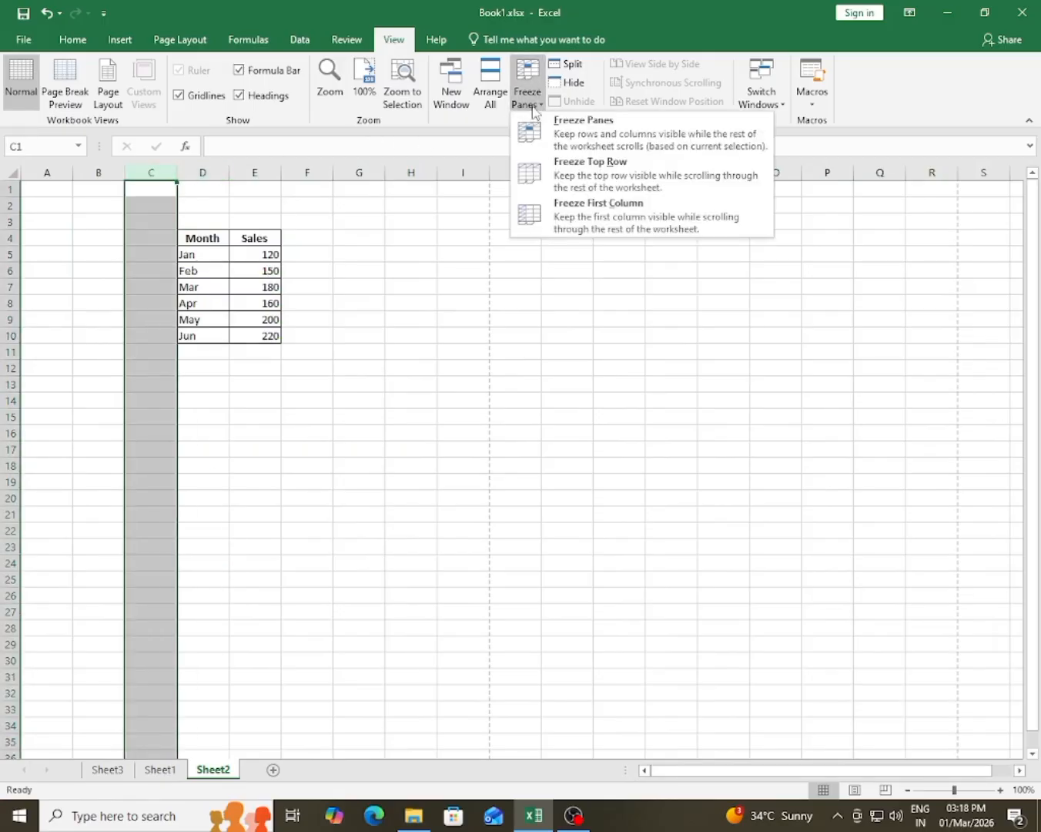
left_click(591, 146)
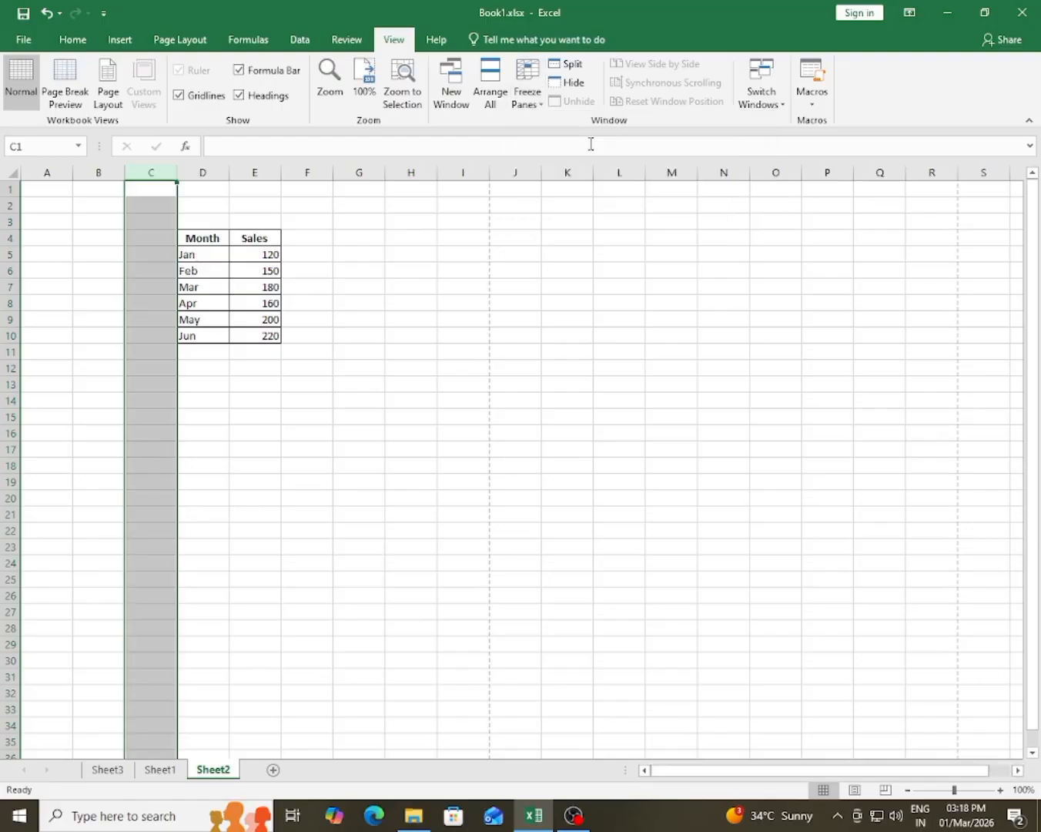
left_click(369, 452)
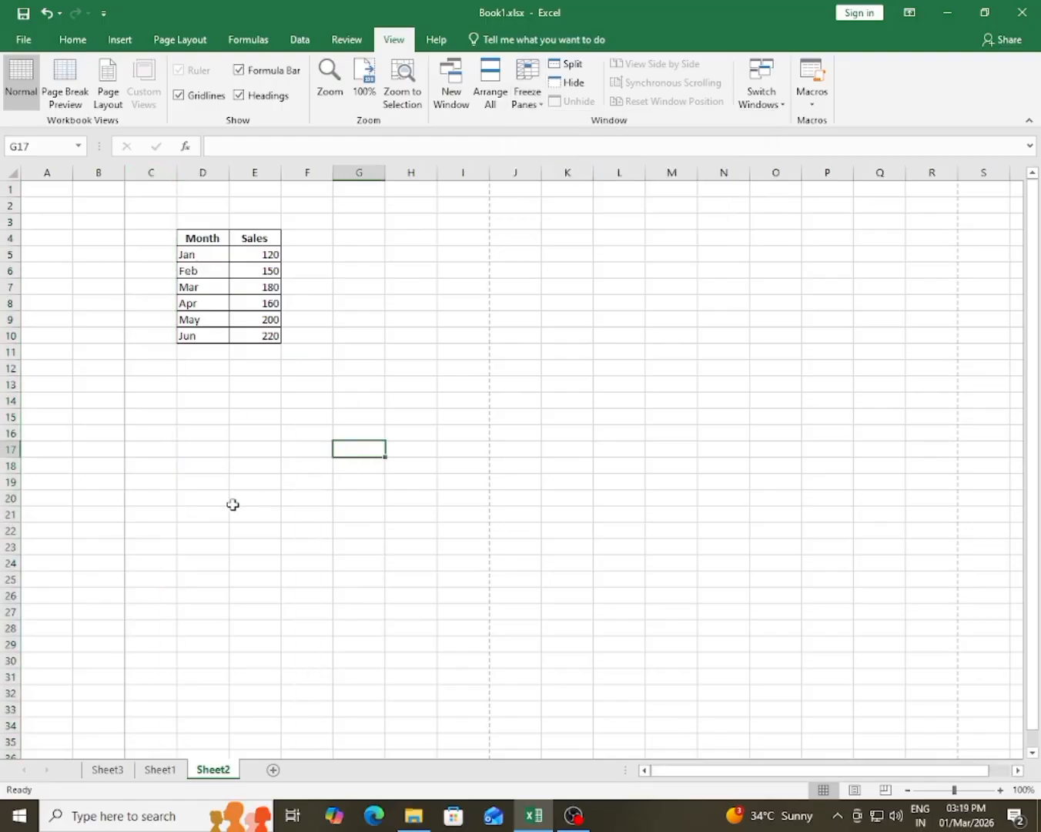
Step: Extend a selection across the sheet beyond column AJ to examine the frozen columns A and B during sideways scrolling
left_click_drag(152, 486, 955, 568)
left_click(677, 498)
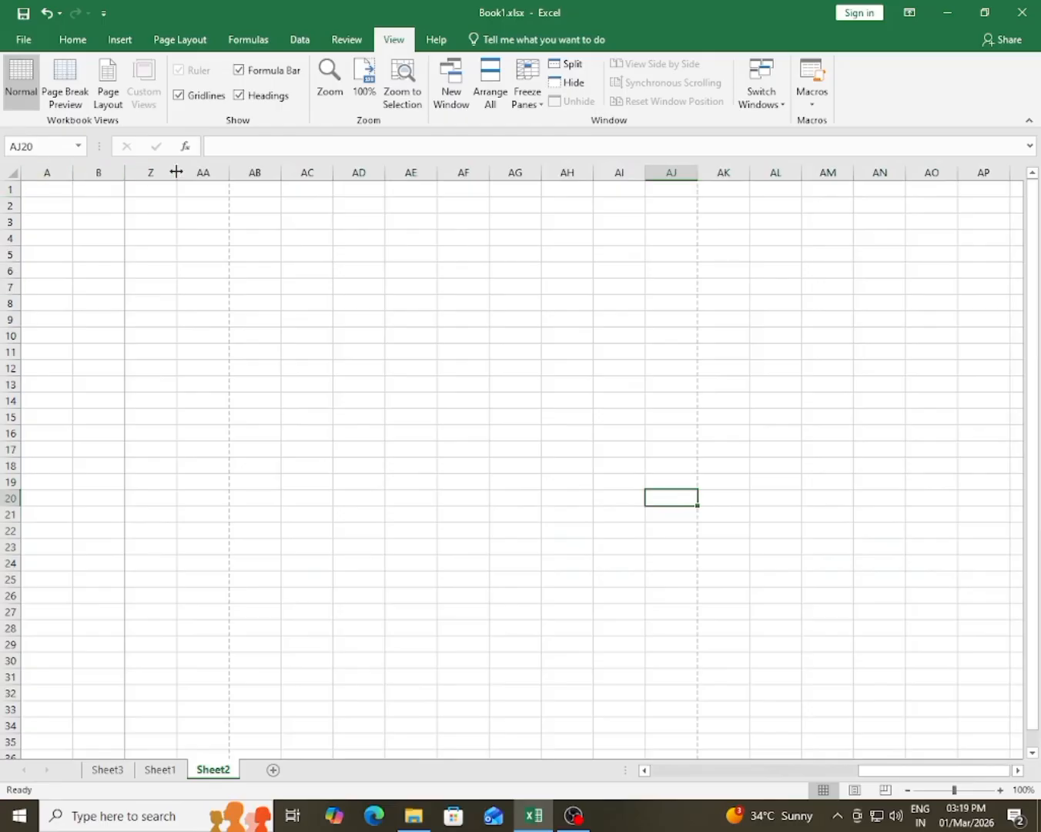
left_click(356, 447)
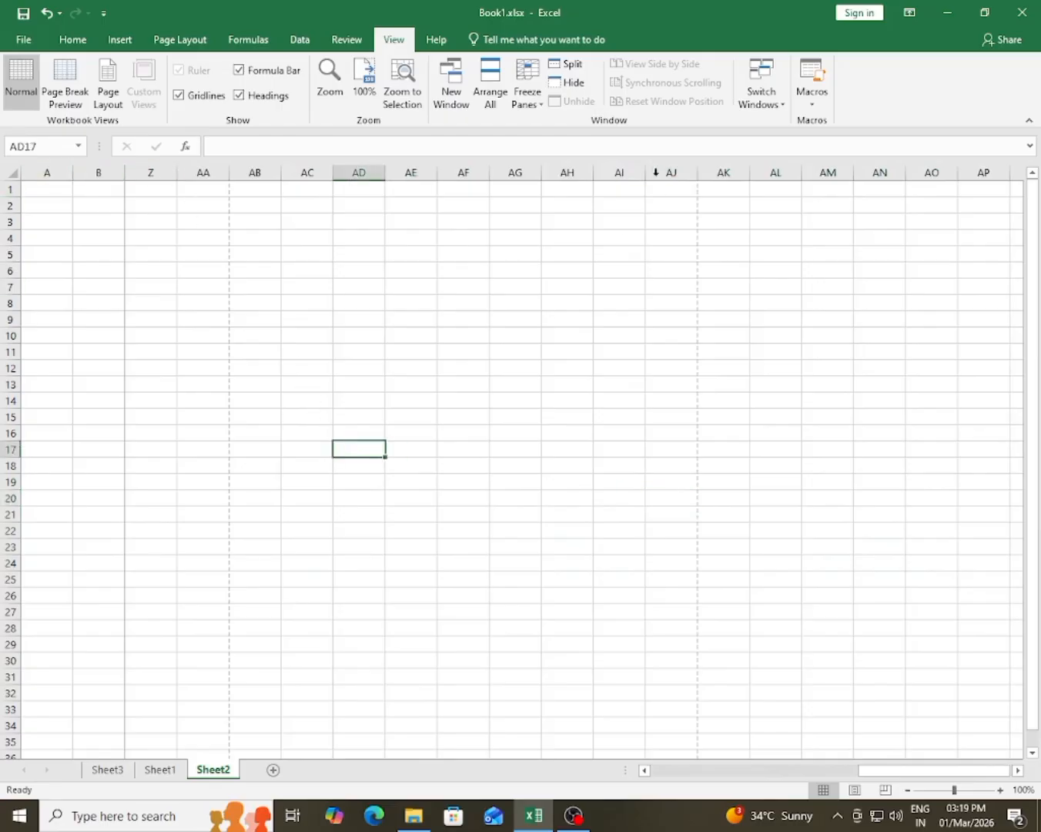
Step: Unfreeze columns A and B on Sheet2
left_click(528, 102)
left_click(548, 137)
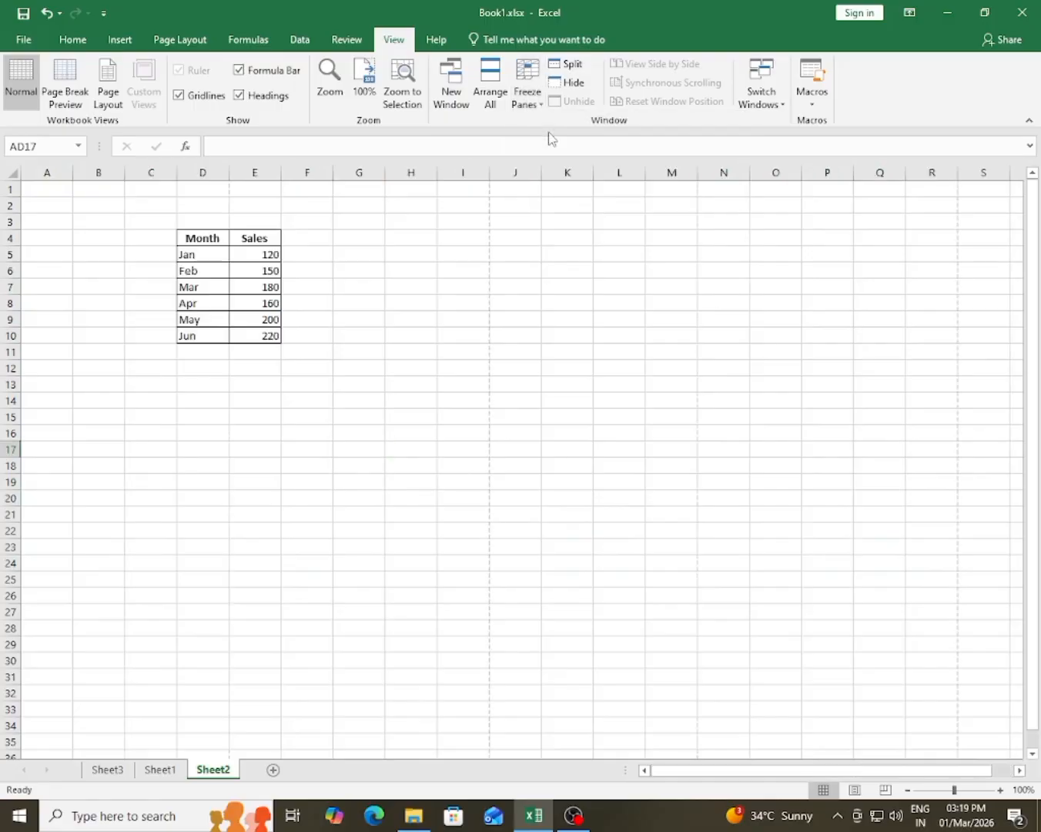
left_click(88, 411)
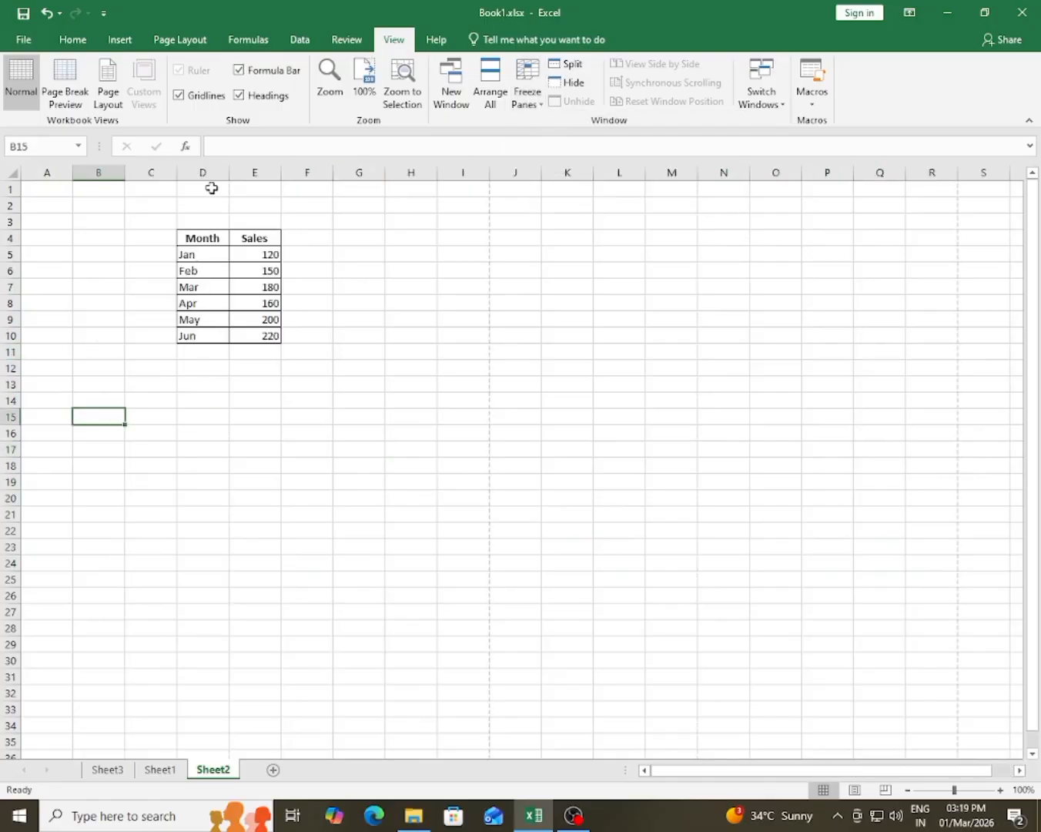
Step: Freeze rows 1 to 10, including the Month and Sales table, by applying Freeze Panes at row 11
left_click(9, 352)
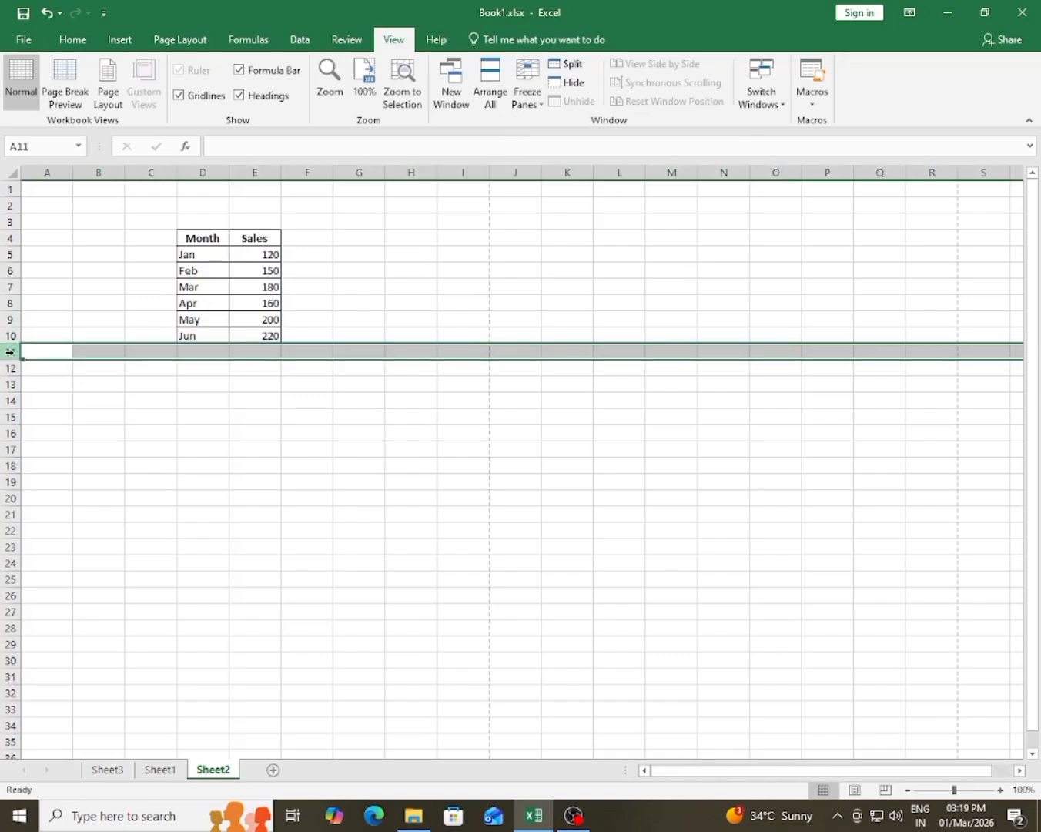
left_click(528, 99)
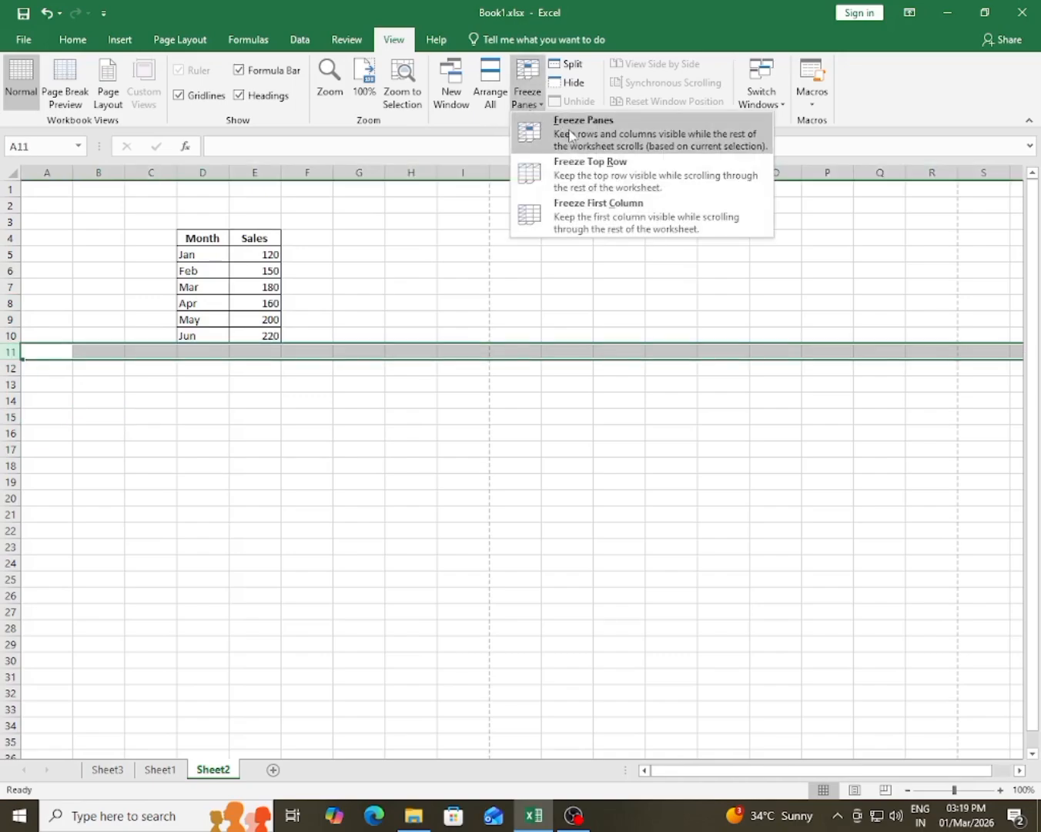
left_click(571, 136)
left_click(186, 364)
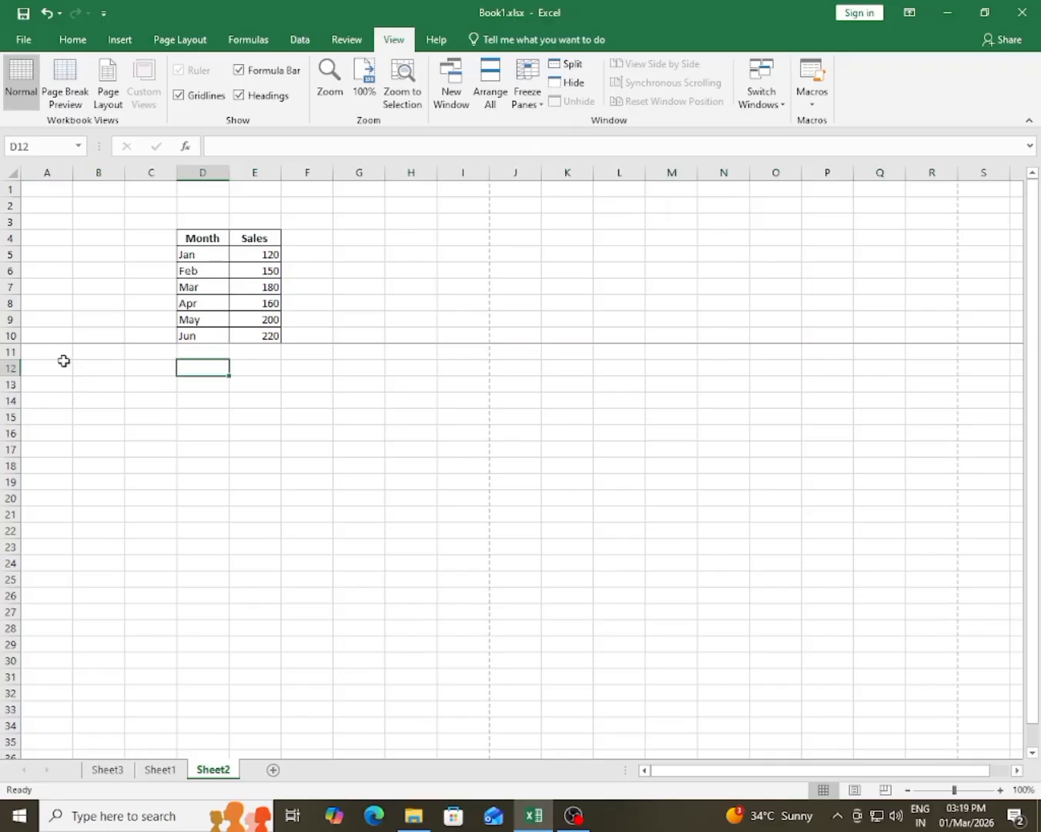
Step: Extend a selection far down the sheet to examine the frozen rows, and highlight C2:G9 around the table
left_click_drag(65, 360, 312, 751)
left_click(305, 629)
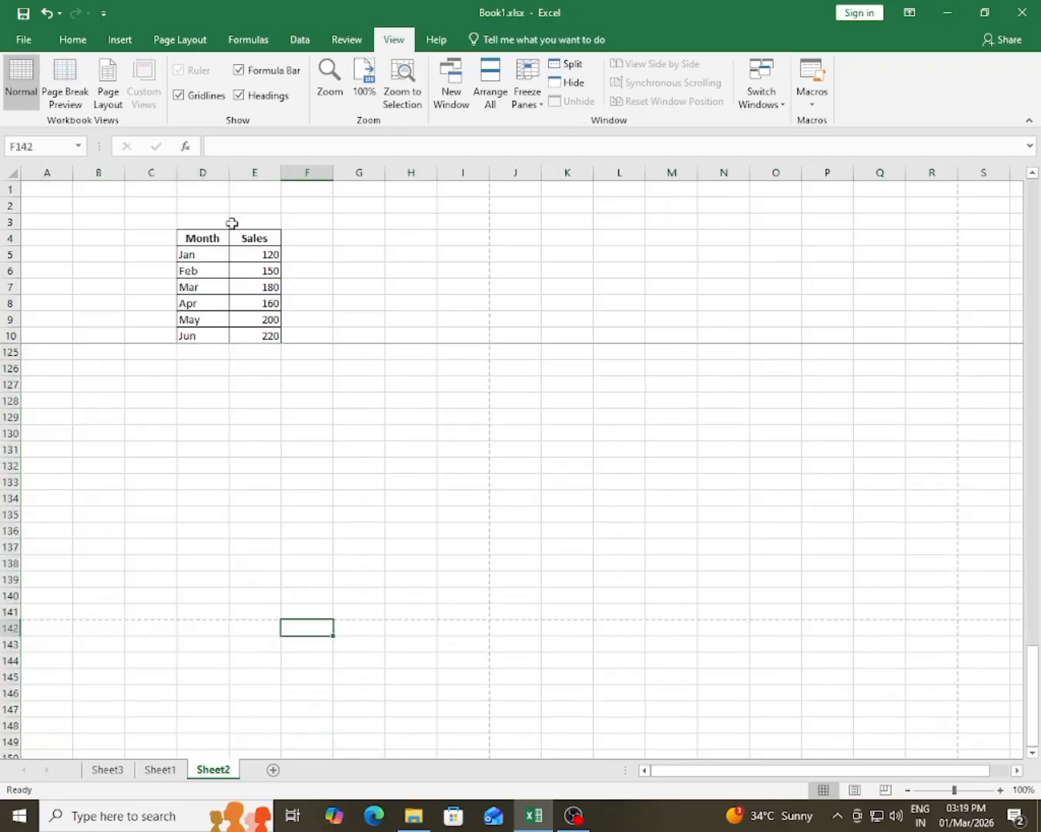
left_click(147, 201)
left_click_drag(147, 201, 366, 326)
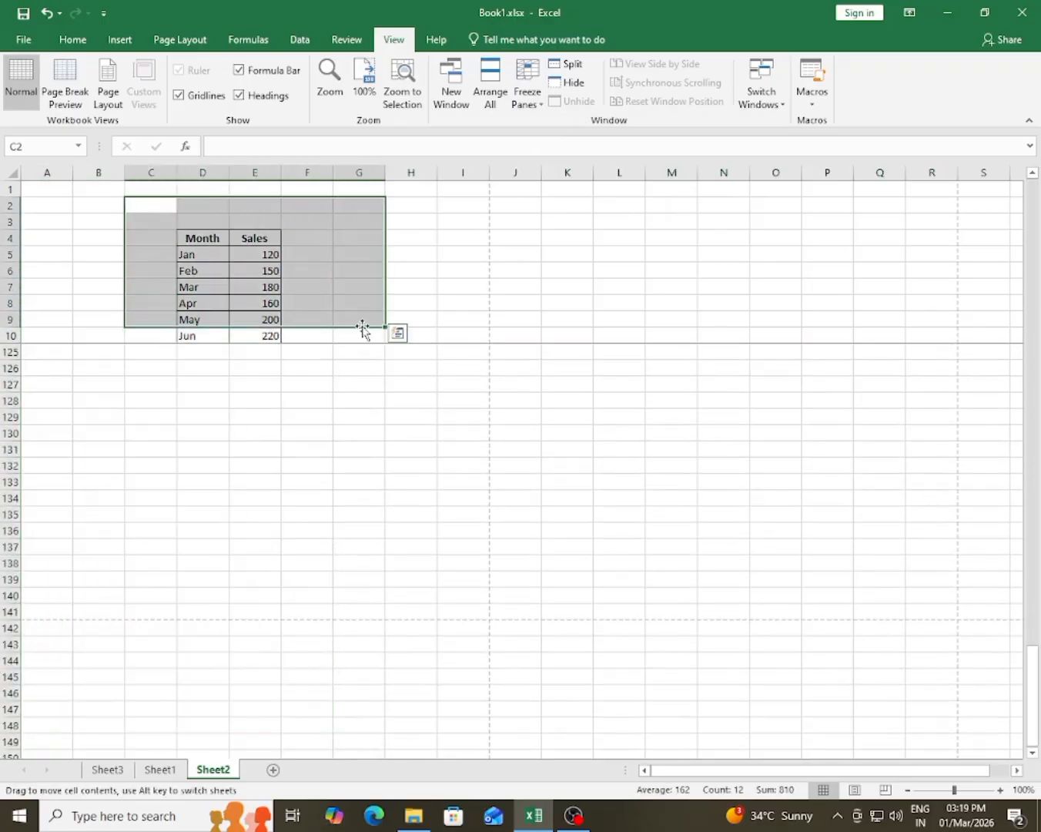
left_click(318, 288)
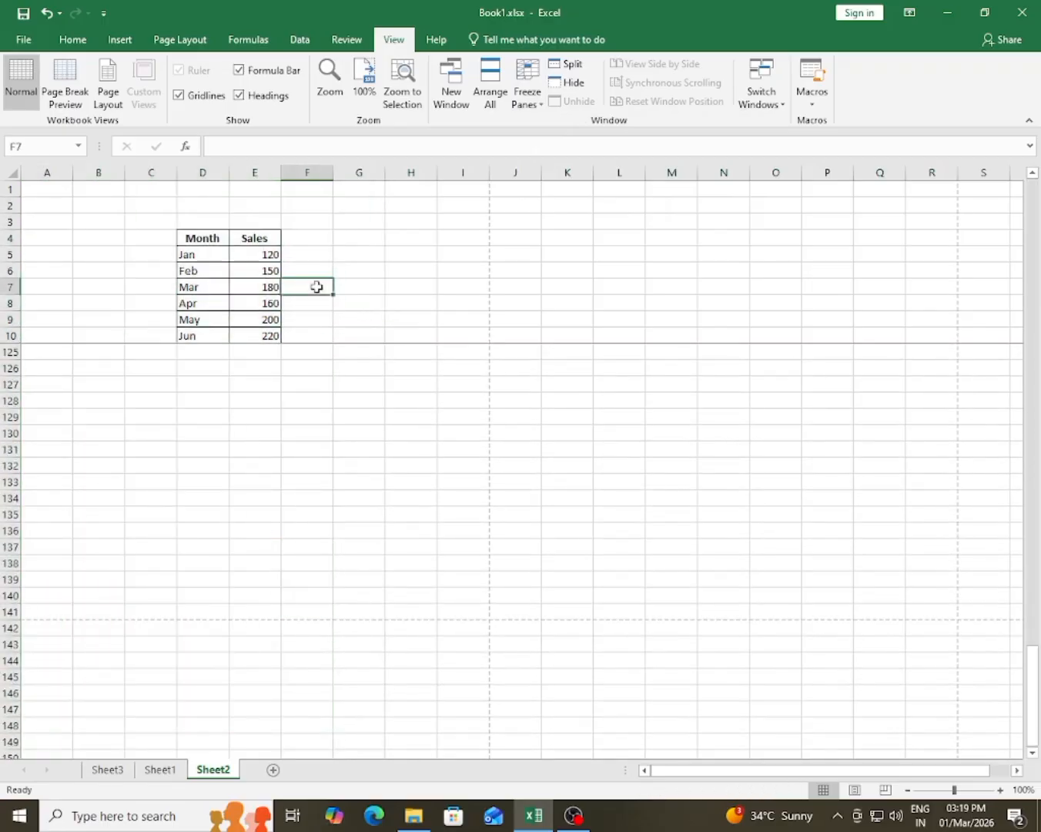
left_click(50, 359)
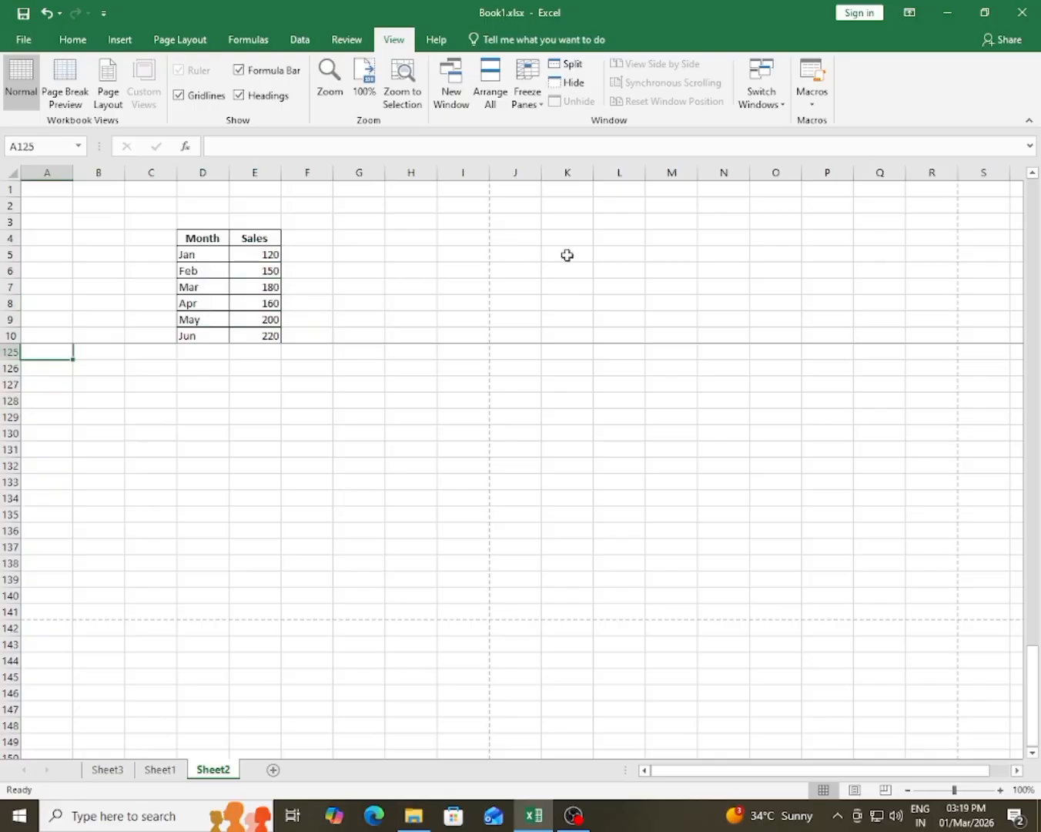
Step: Unfreeze rows 1 to 10 on Sheet2
left_click(527, 95)
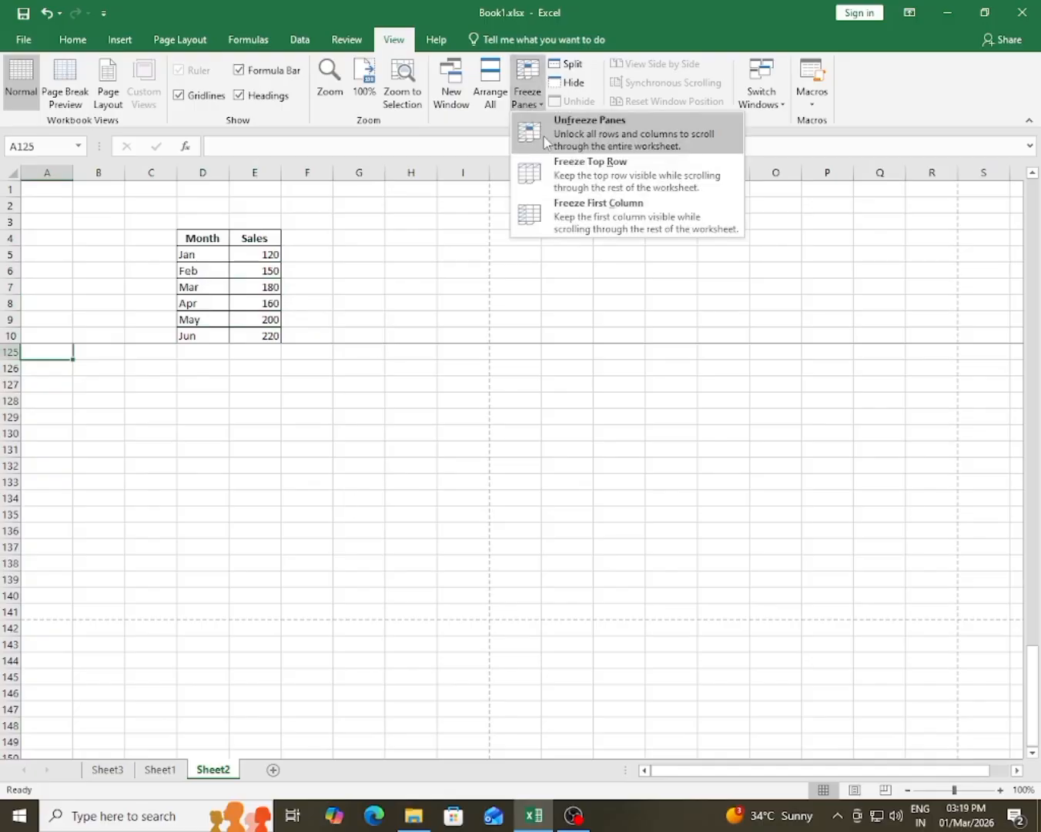
left_click(546, 139)
left_click(412, 466)
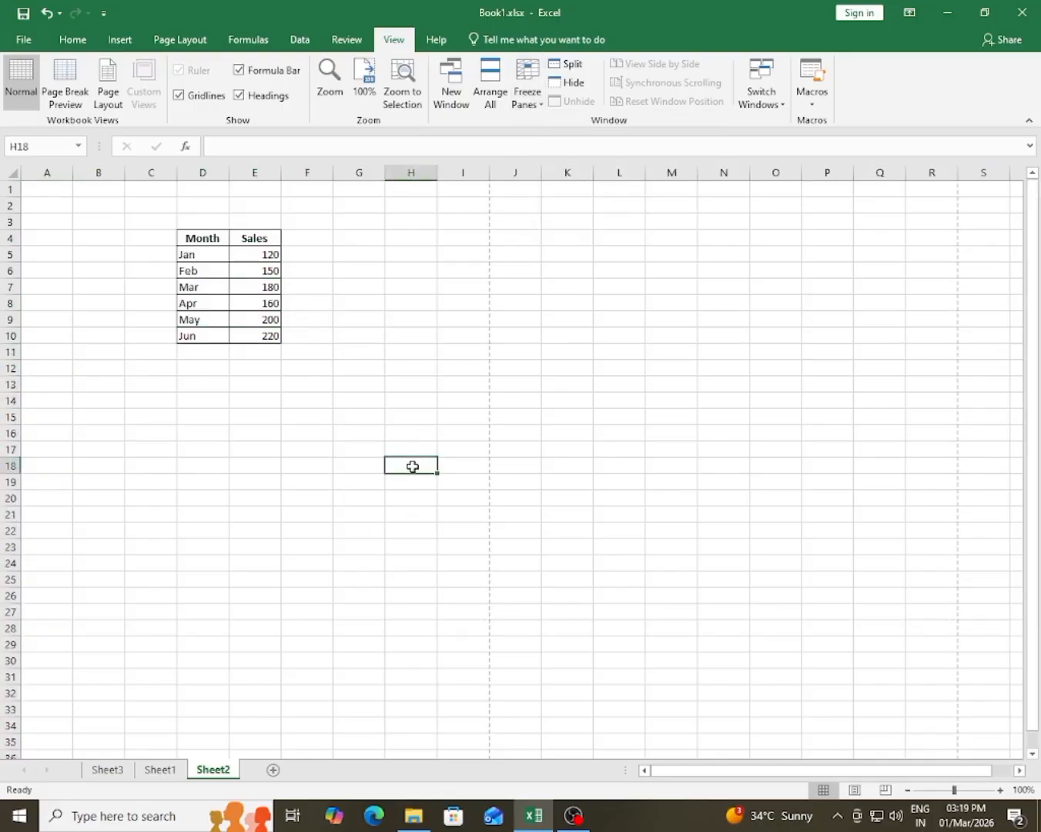
double_click(393, 577)
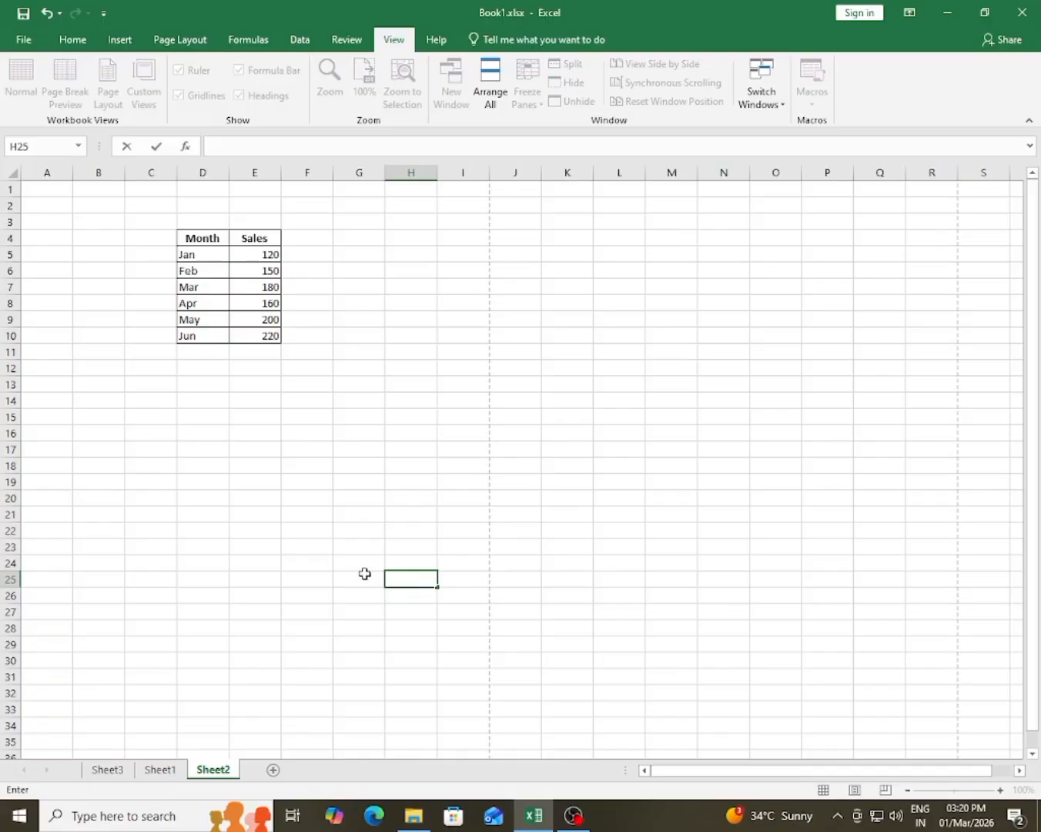
left_click(388, 486)
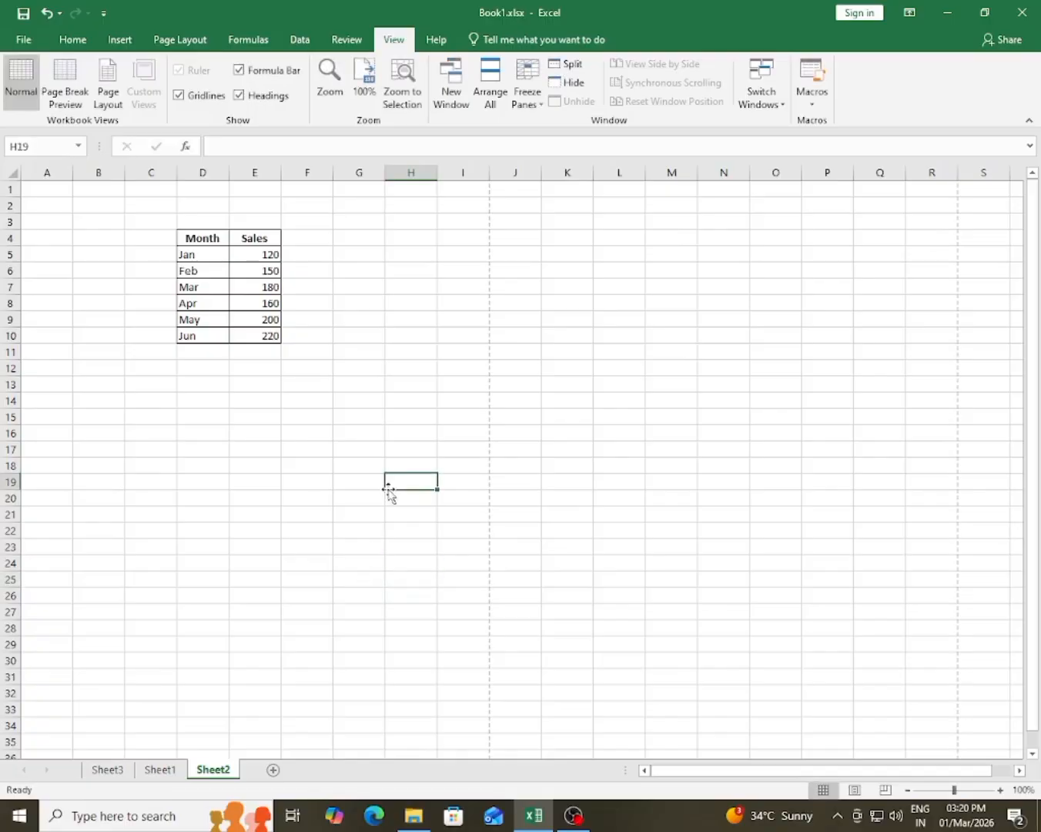
left_click(306, 515)
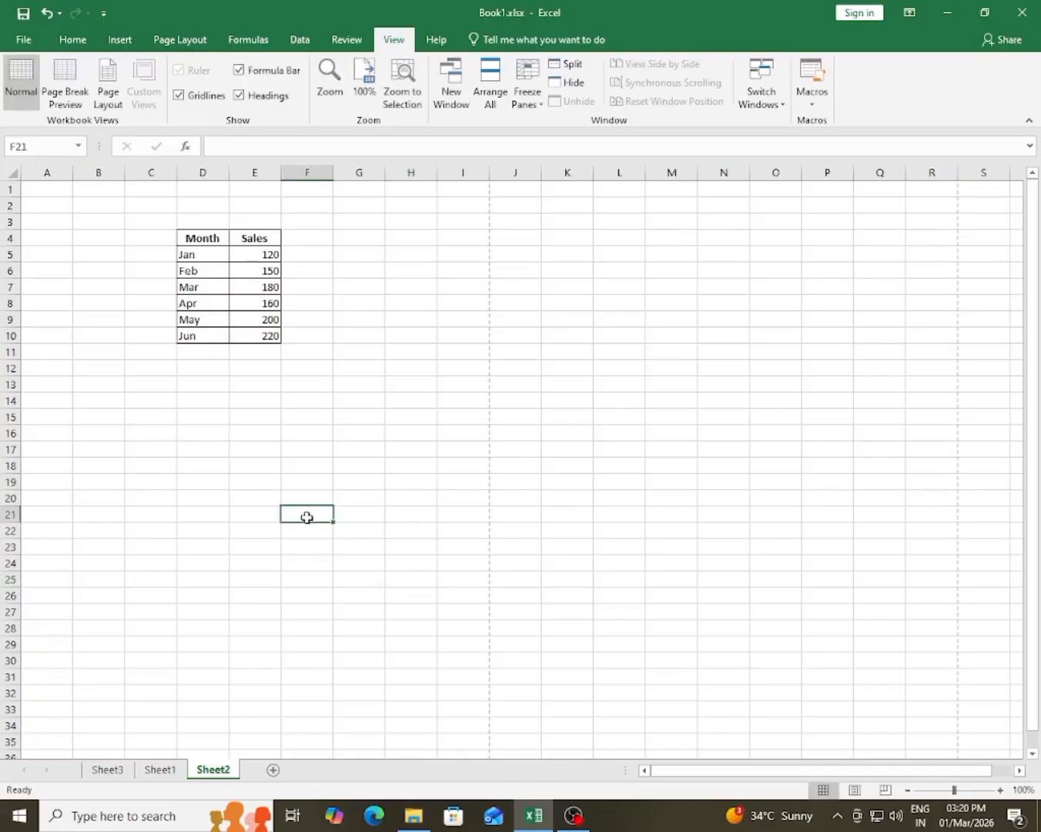